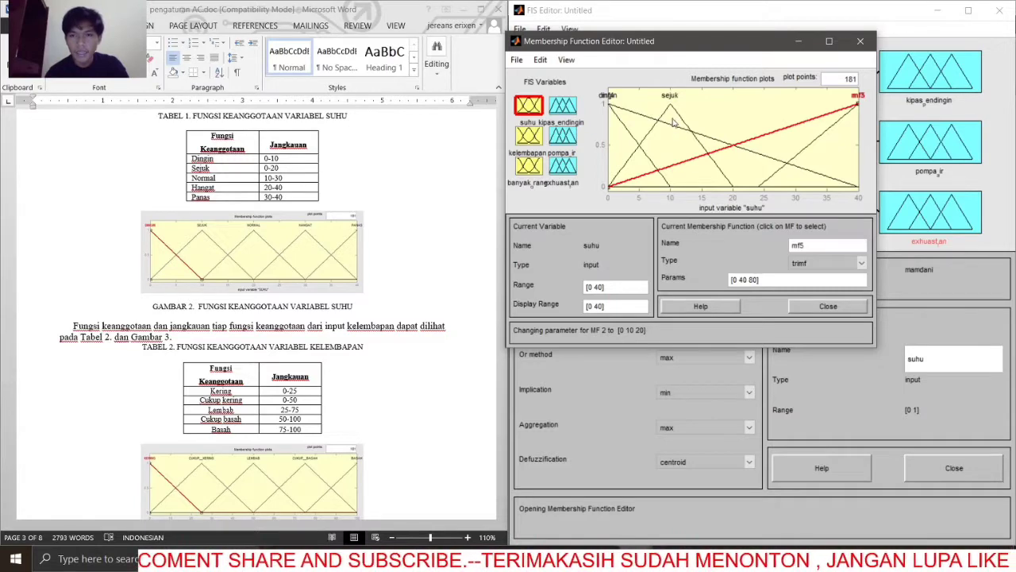
# Step: Rename the membership function mf3 of the input variable suhu as normal
pyautogui.click(674, 125)
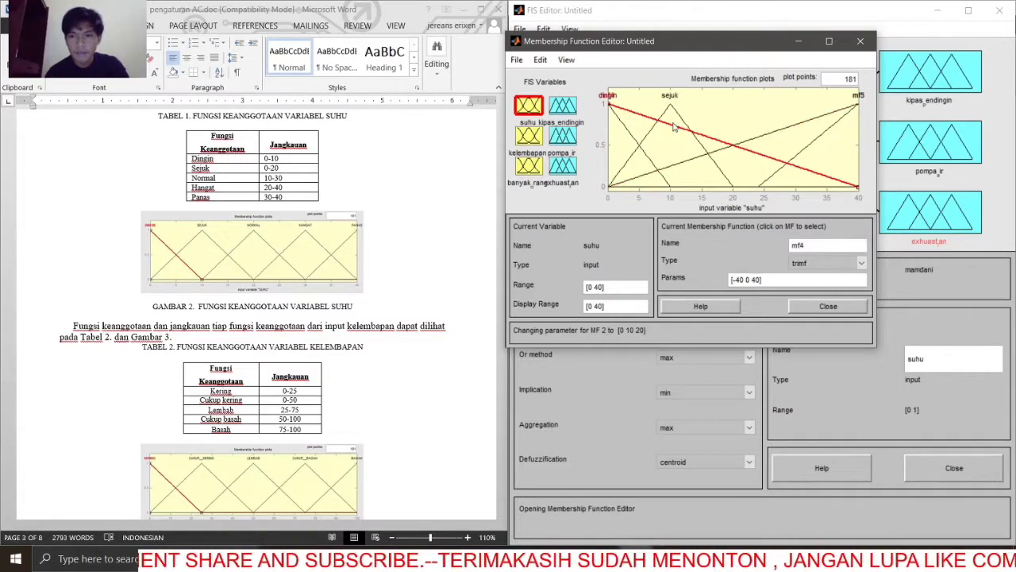
pyautogui.click(728, 150)
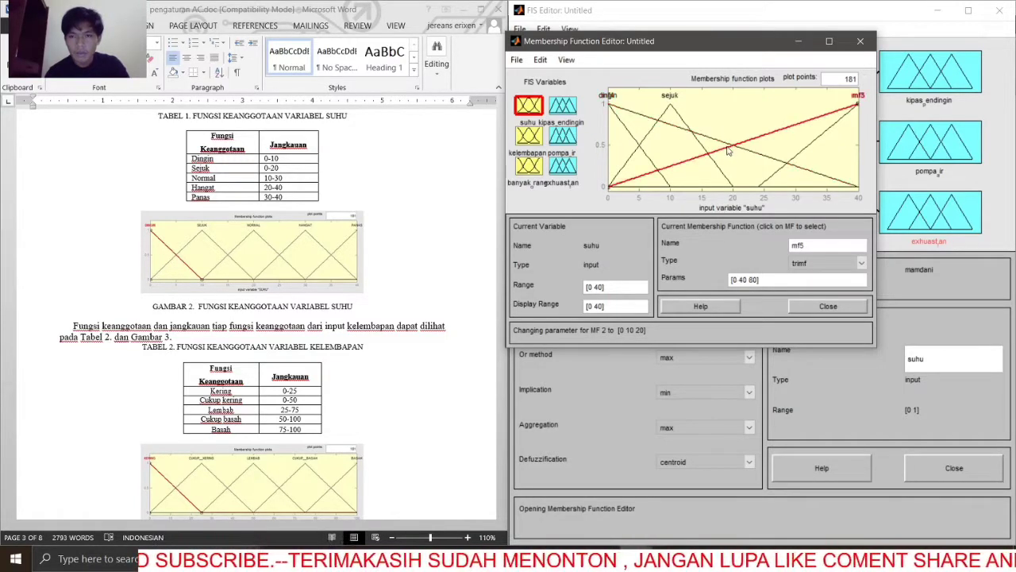
pyautogui.click(652, 164)
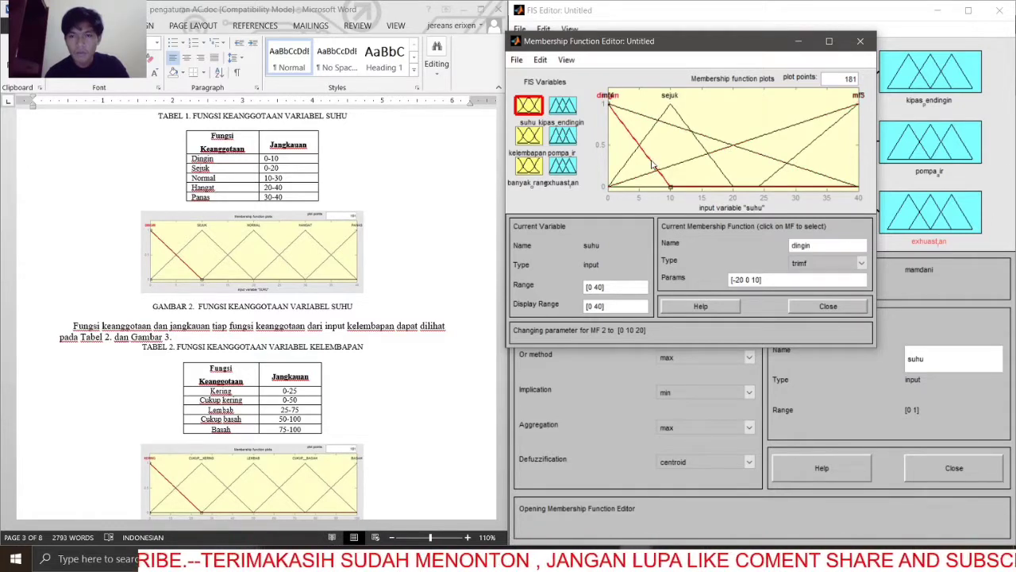
pyautogui.click(810, 149)
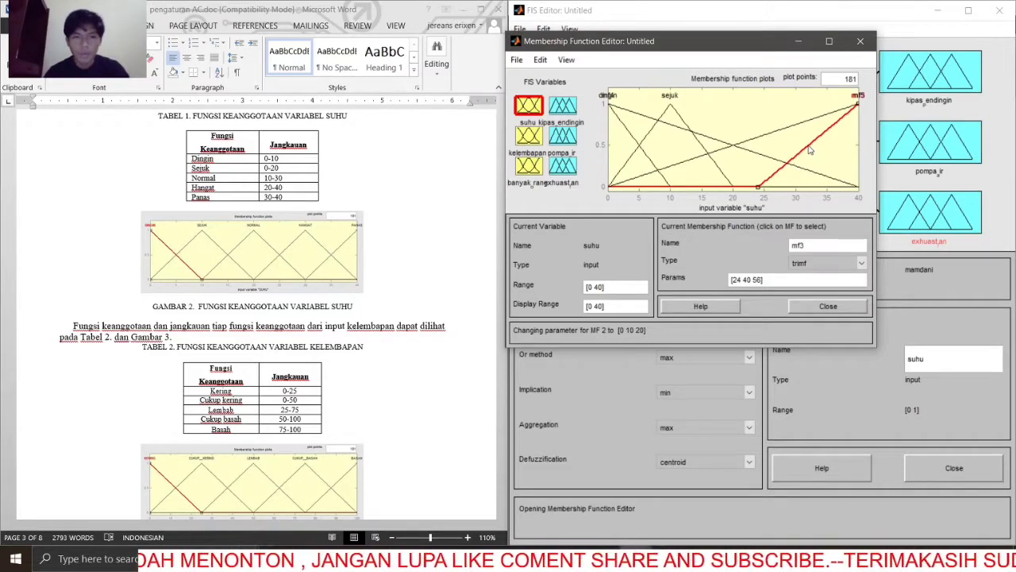
pyautogui.click(816, 251)
pyautogui.press('BackSpace')
pyautogui.press('BackSpace')
pyautogui.press('BackSpace')
pyautogui.write('n')
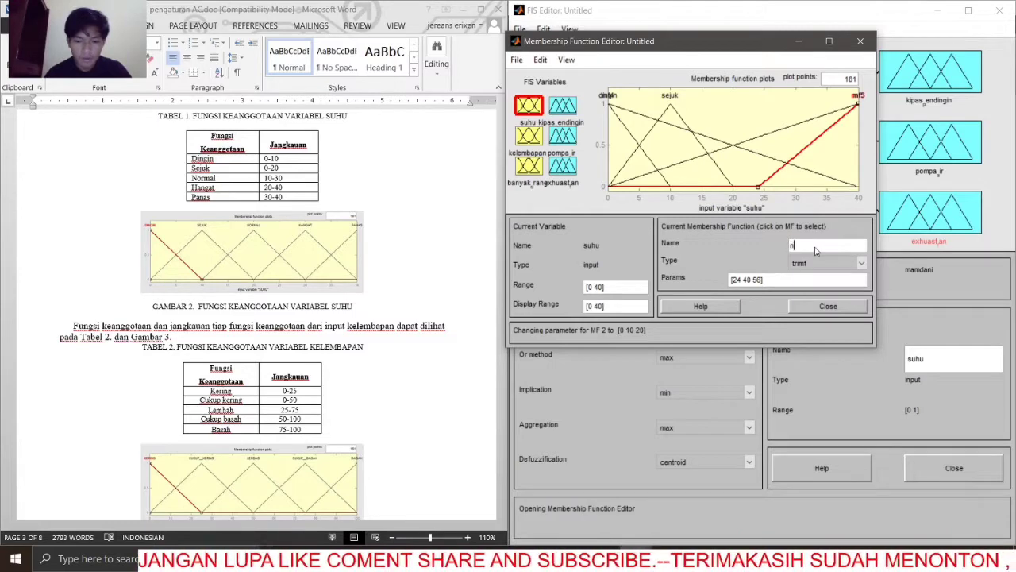
pyautogui.write('ormal')
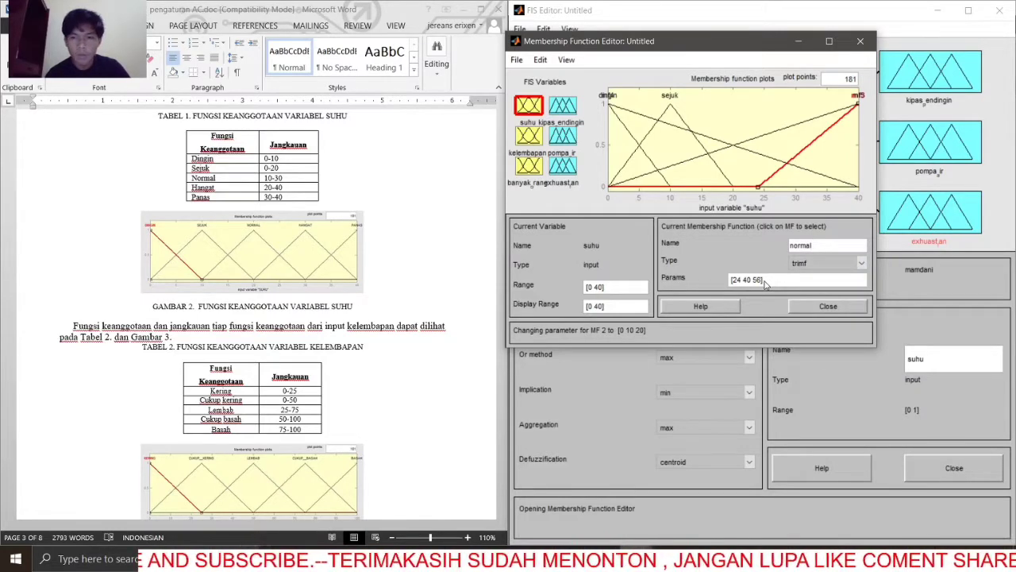
# Step: Set the parameters of suhu's normal membership function to [10 20 30]
pyautogui.click(761, 282)
pyautogui.press('BackSpace')
pyautogui.press('BackSpace')
pyautogui.press('BackSpace')
pyautogui.press('BackSpace')
pyautogui.press('BackSpace')
pyautogui.press('BackSpace')
pyautogui.press('BackSpace')
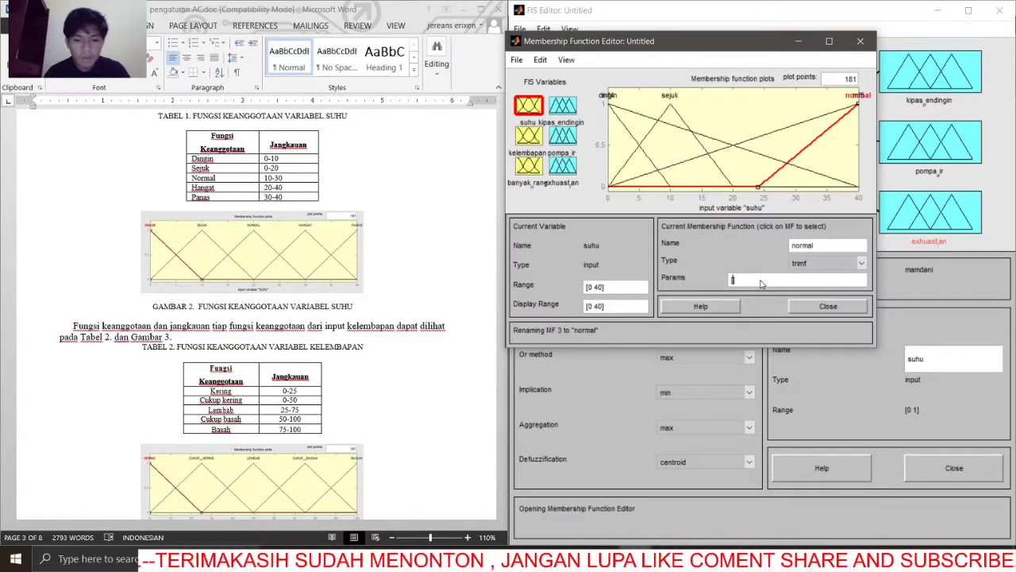
pyautogui.write('10 20')
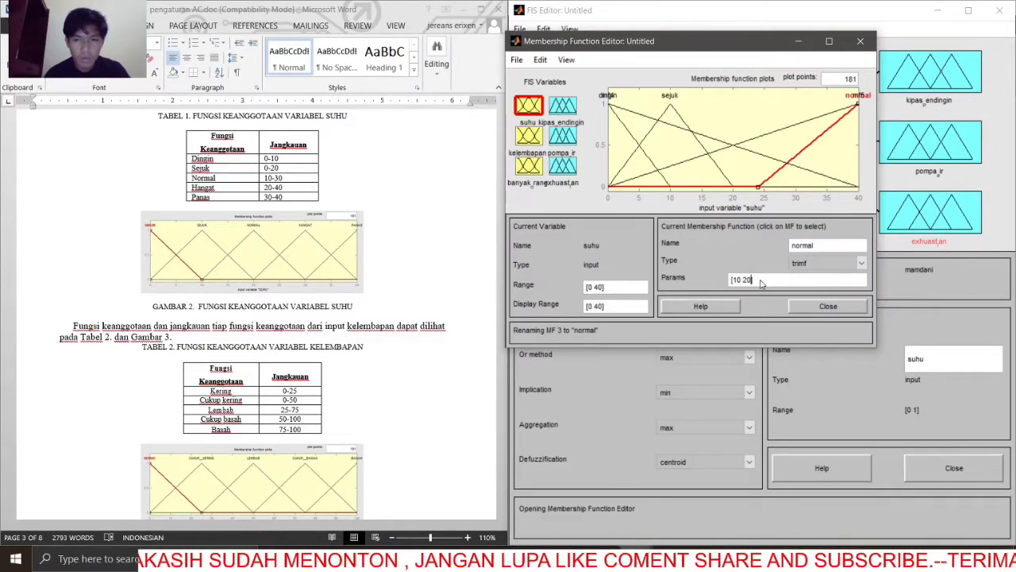
pyautogui.write(' 30')
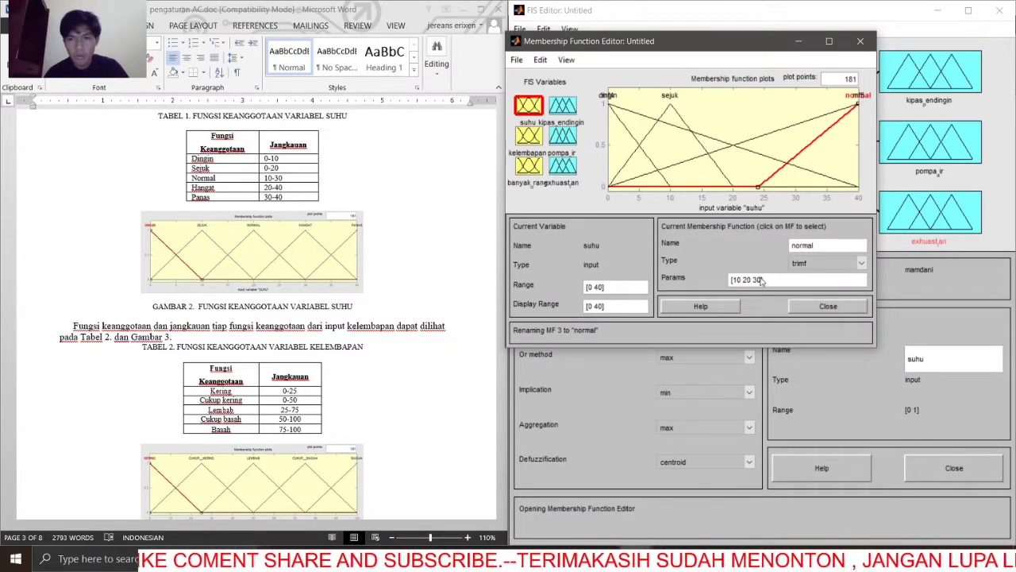
pyautogui.click(783, 131)
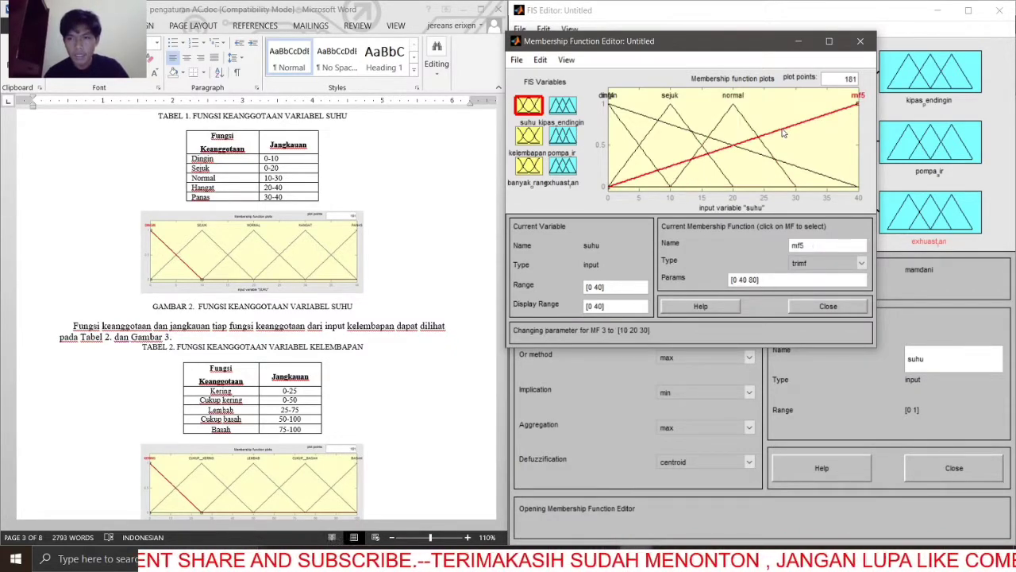
# Step: Rename the membership function mf4 of the suhu variable as hangat
pyautogui.click(715, 140)
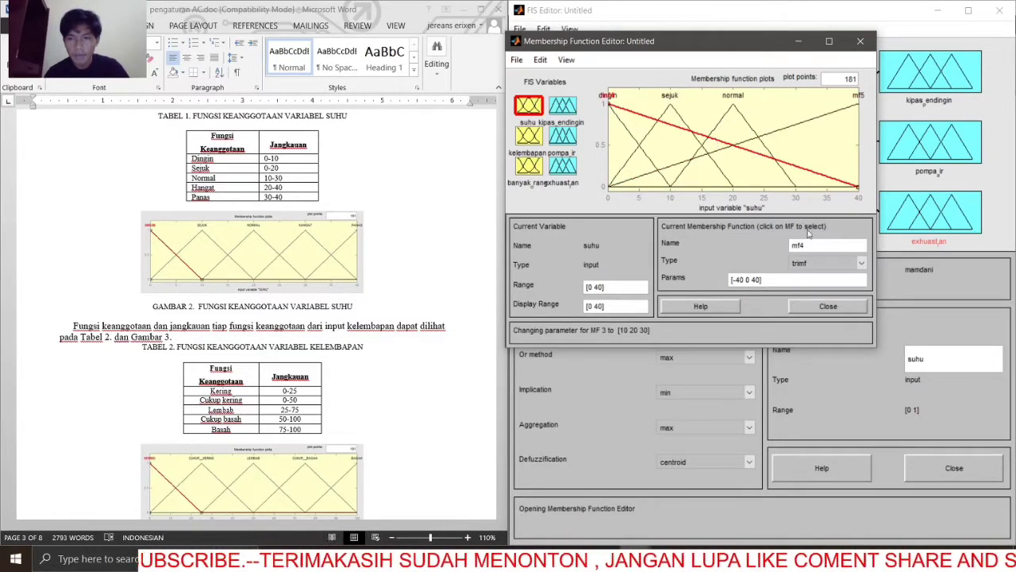
pyautogui.click(812, 251)
pyautogui.press('BackSpace')
pyautogui.press('BackSpace')
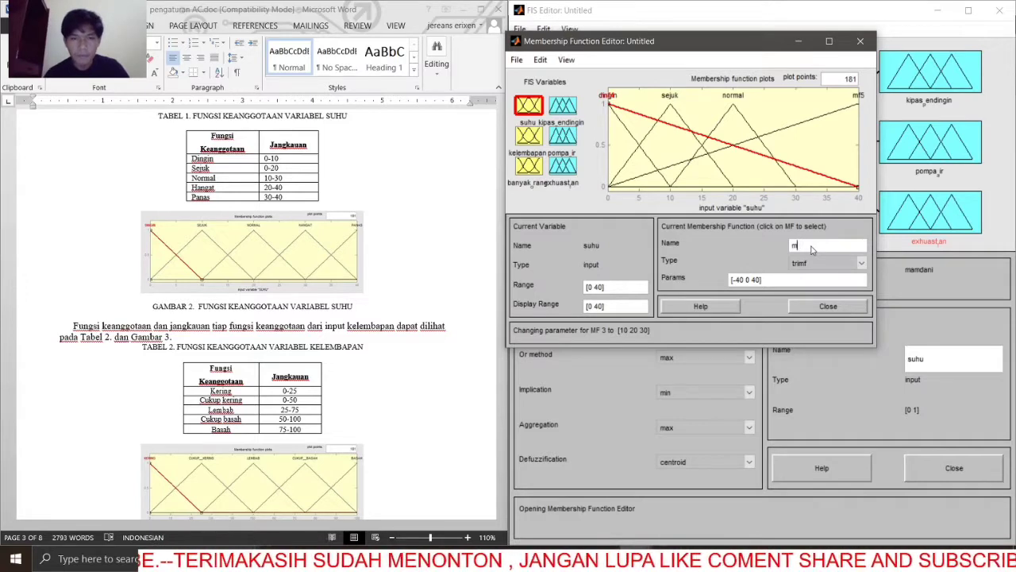
pyautogui.press('BackSpace')
pyautogui.write('hana')
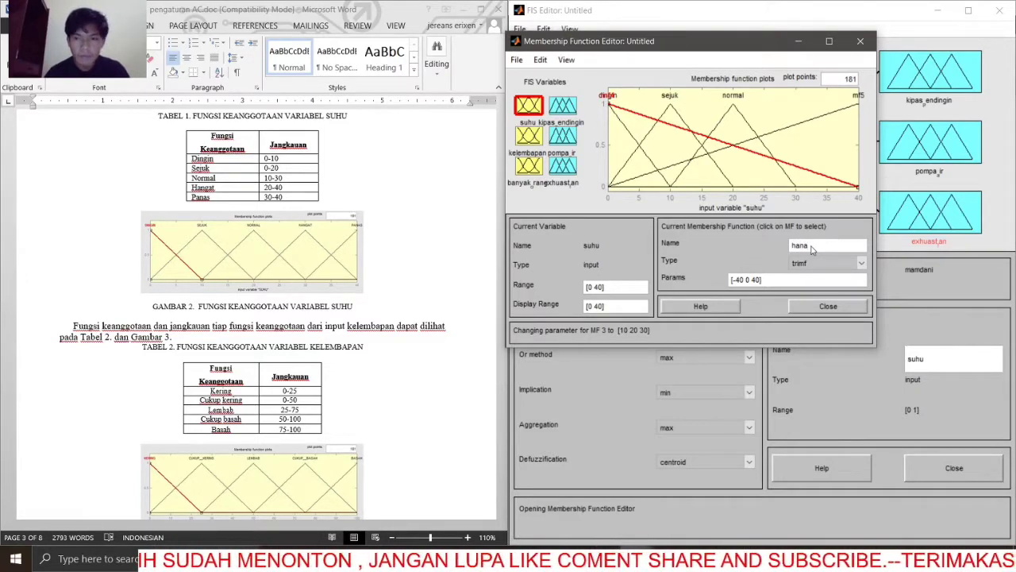
pyautogui.press('BackSpace')
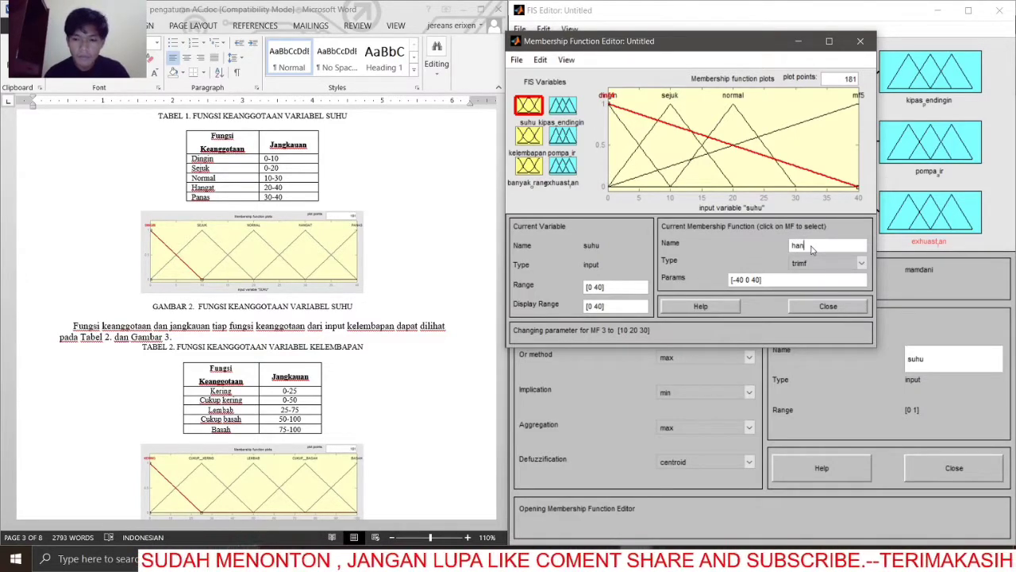
pyautogui.write('gat')
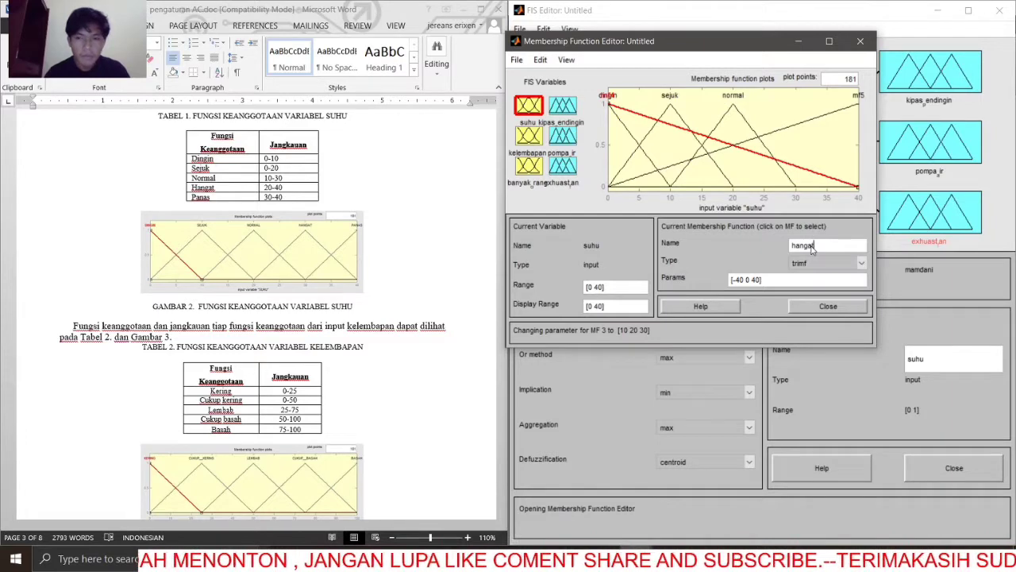
# Step: Set the parameters of suhu's hangat membership function to [20 30 40]
pyautogui.click(760, 283)
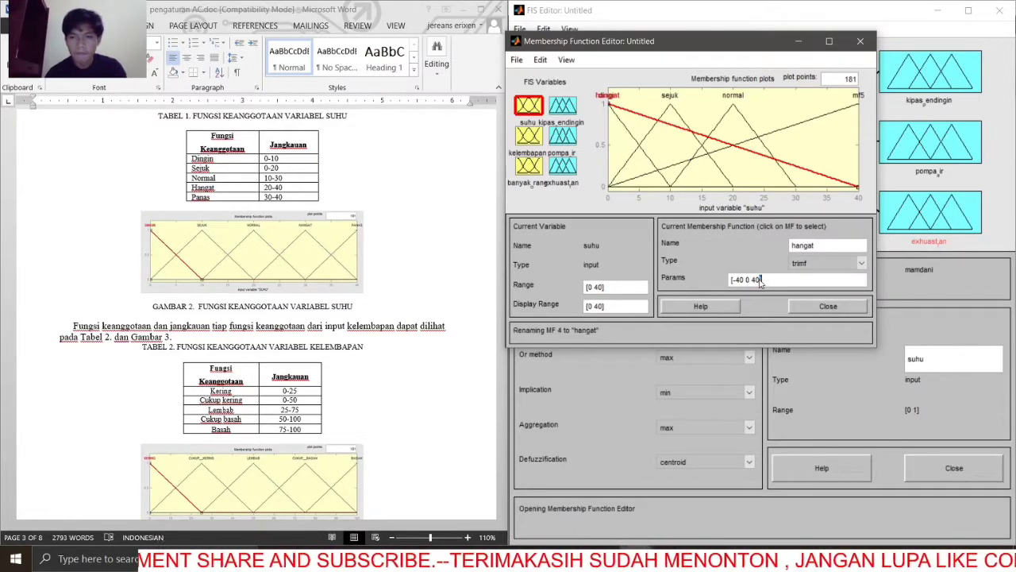
pyautogui.press('BackSpace')
pyautogui.press('BackSpace')
pyautogui.press('BackSpace')
pyautogui.press('BackSpace')
pyautogui.press('BackSpace')
pyautogui.press('BackSpace')
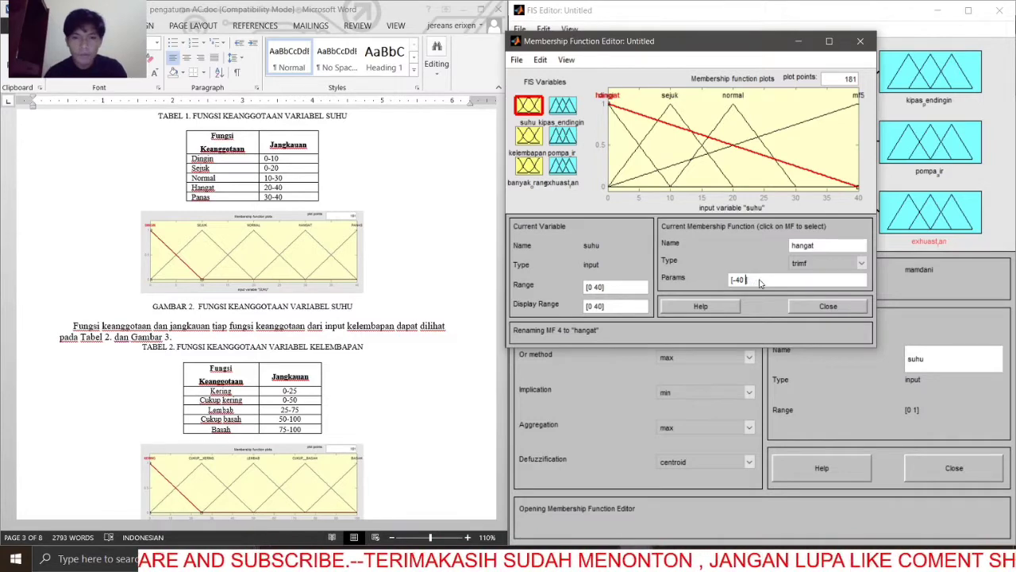
pyautogui.press('BackSpace')
pyautogui.press('BackSpace')
pyautogui.press('BackSpace')
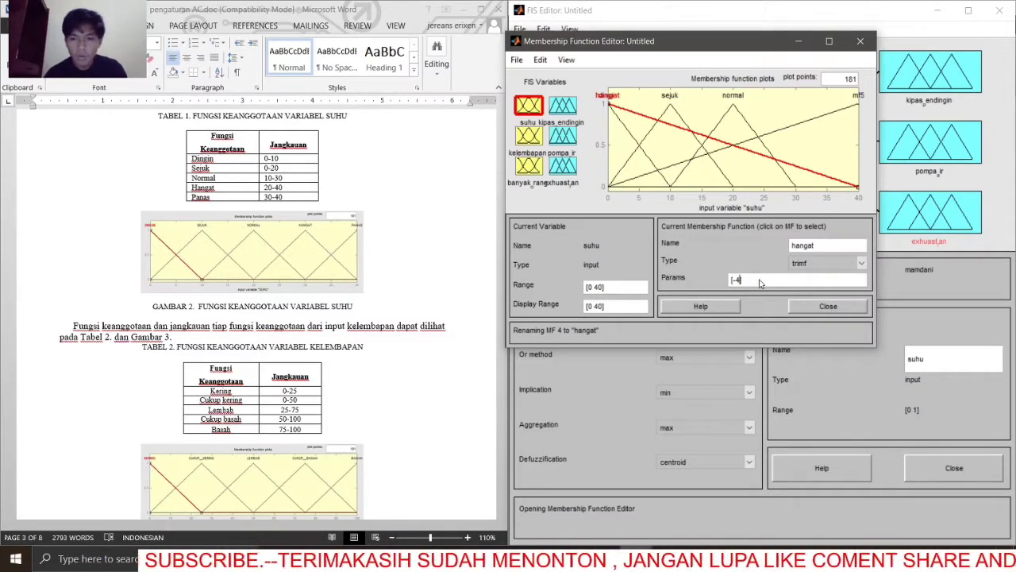
pyautogui.write('2')
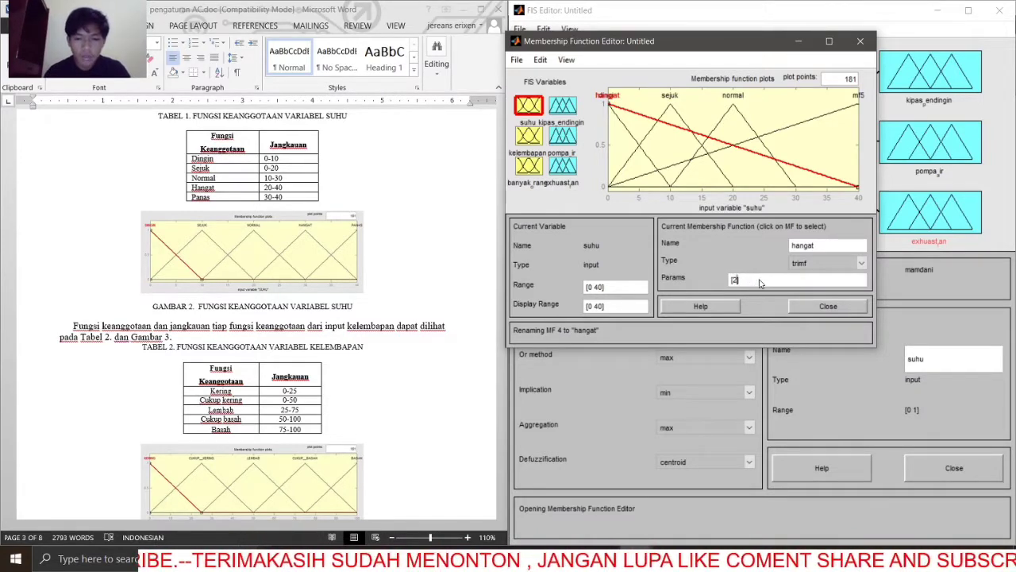
pyautogui.write('0 30 40')
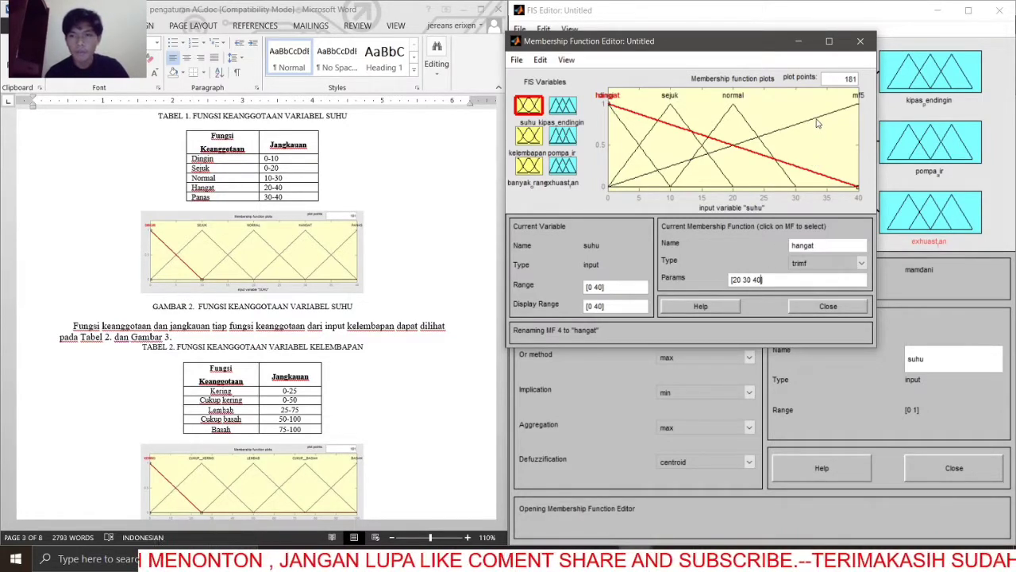
# Step: Set the parameters of suhu's membership function mf5 to [30 40 50]
pyautogui.click(818, 123)
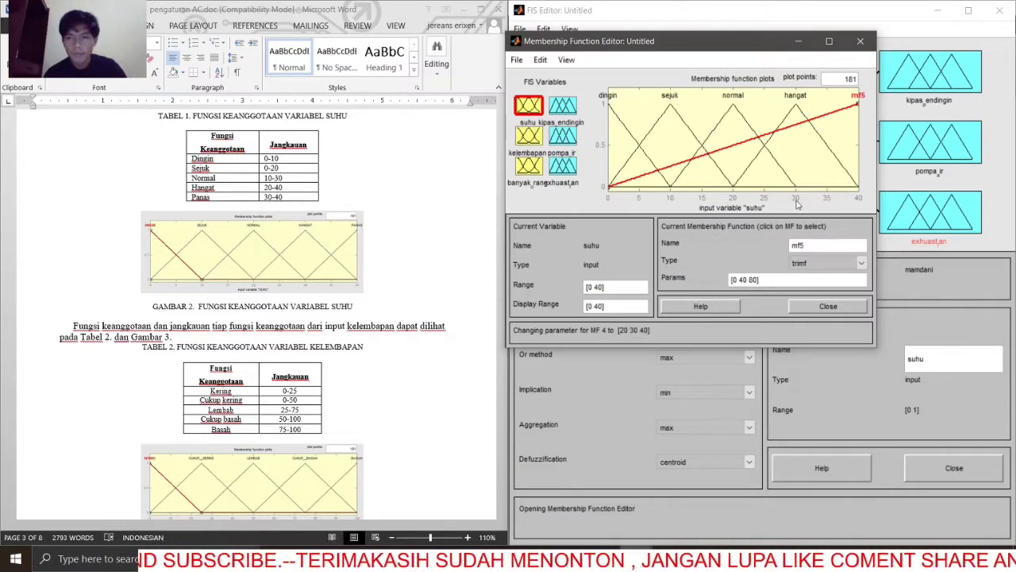
pyautogui.press('BackSpace')
pyautogui.press('BackSpace')
pyautogui.press('BackSpace')
pyautogui.press('BackSpace')
pyautogui.press('BackSpace')
pyautogui.press('BackSpace')
pyautogui.press('BackSpace')
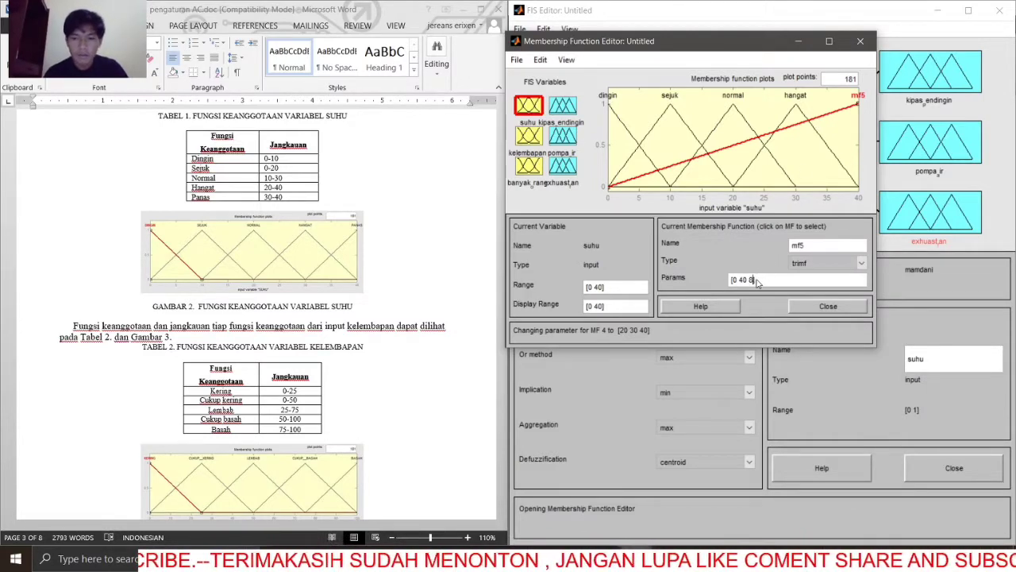
pyautogui.write('30 40 ')
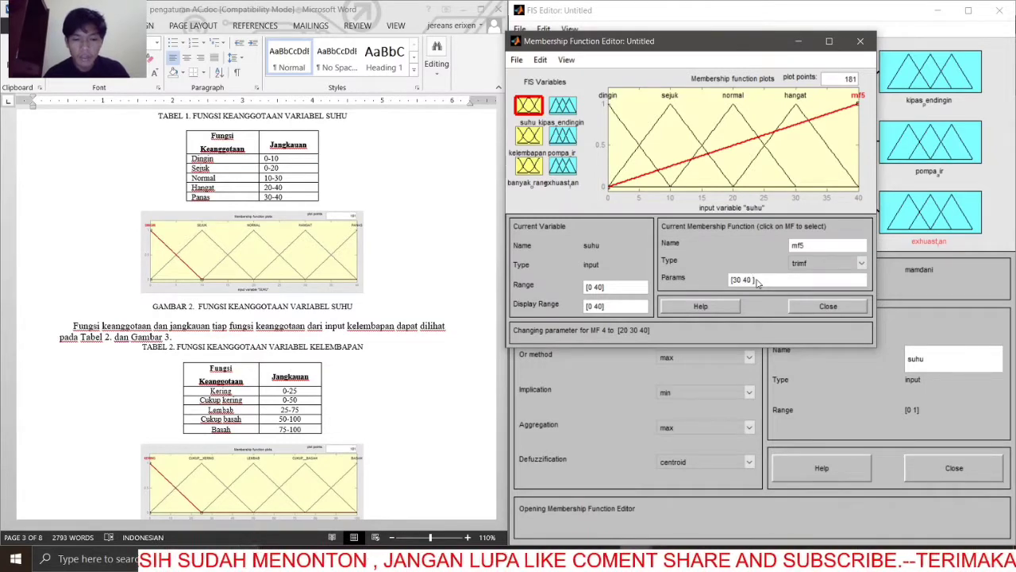
pyautogui.write('50')
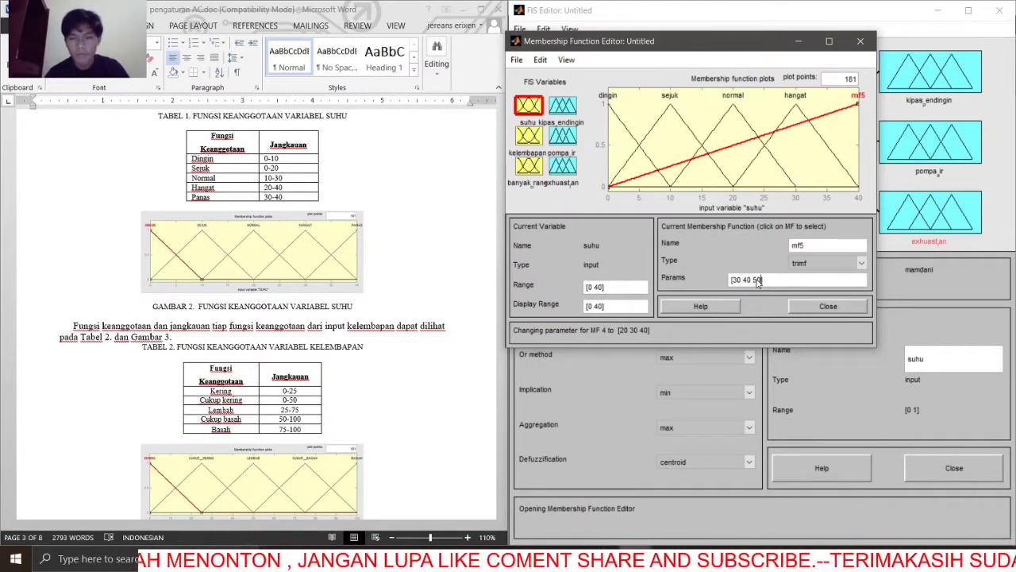
pyautogui.write(']')
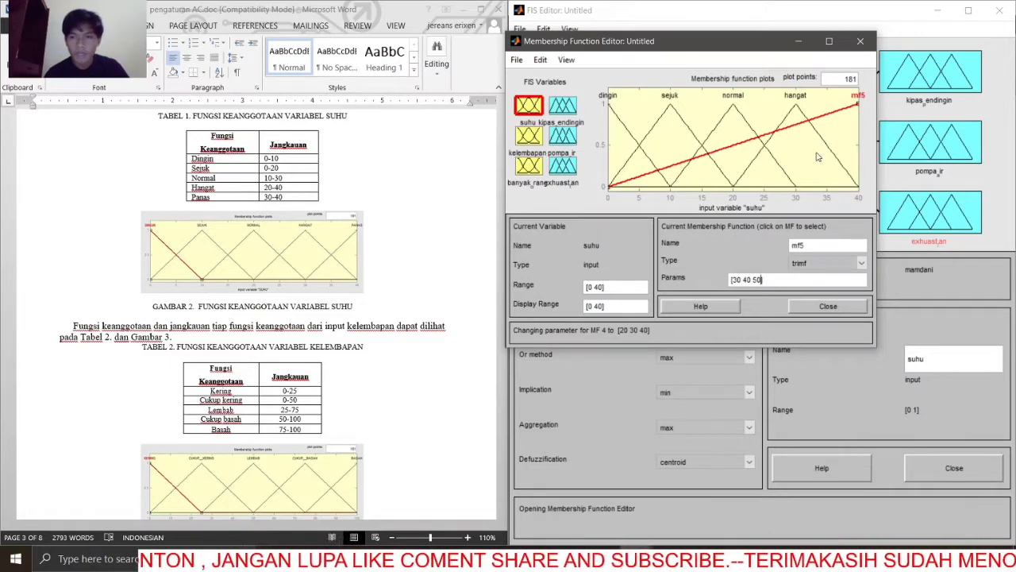
pyautogui.click(818, 157)
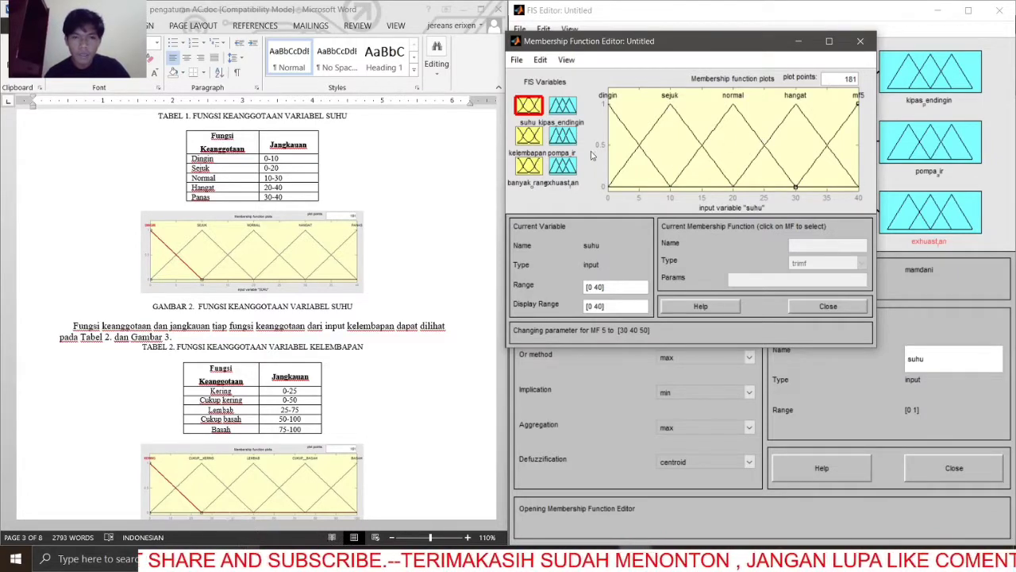
# Step: Add two more trimf membership functions to the input variable kelembapan
pyautogui.click(530, 136)
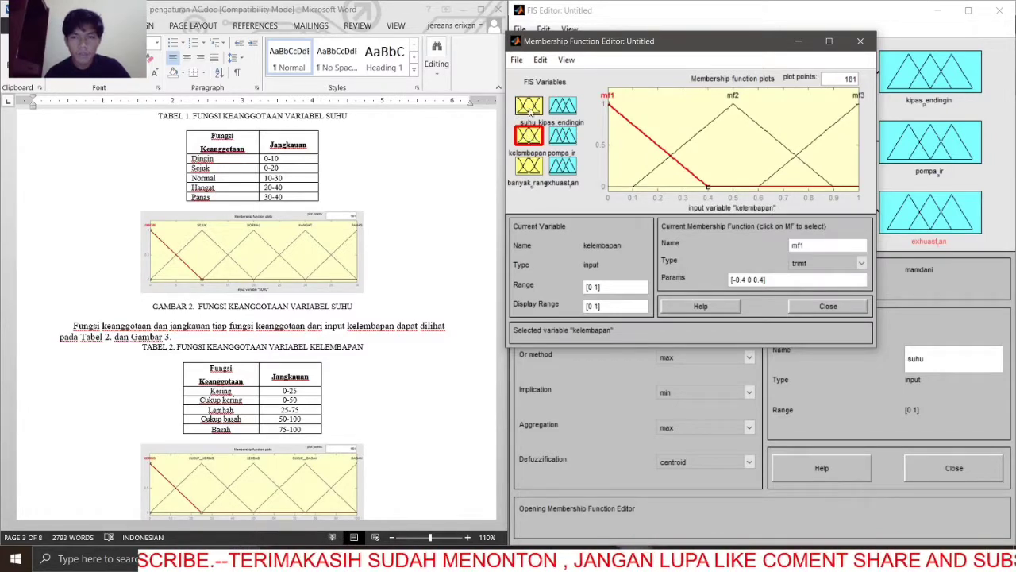
pyautogui.click(541, 60)
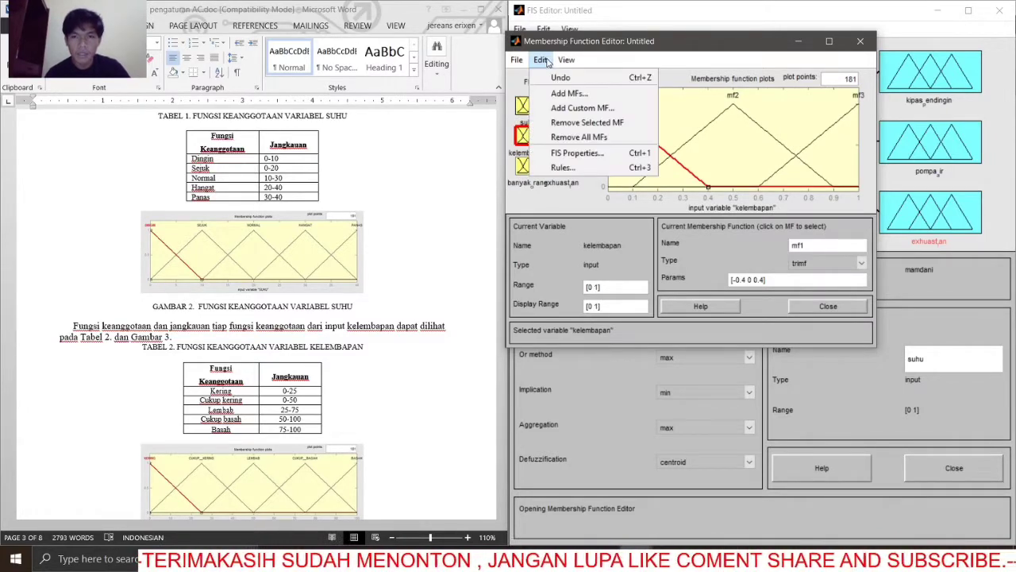
pyautogui.click(643, 95)
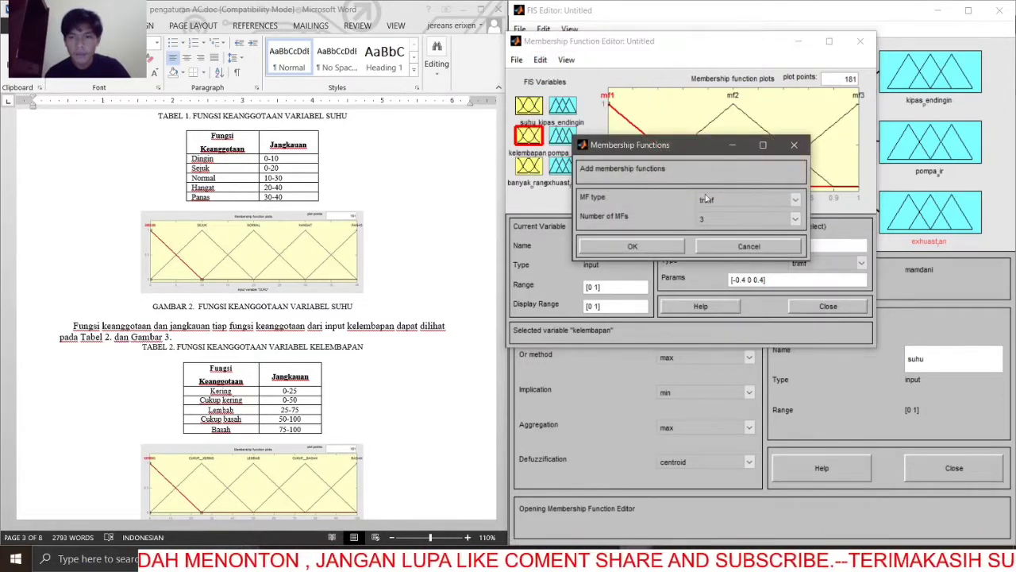
pyautogui.click(711, 219)
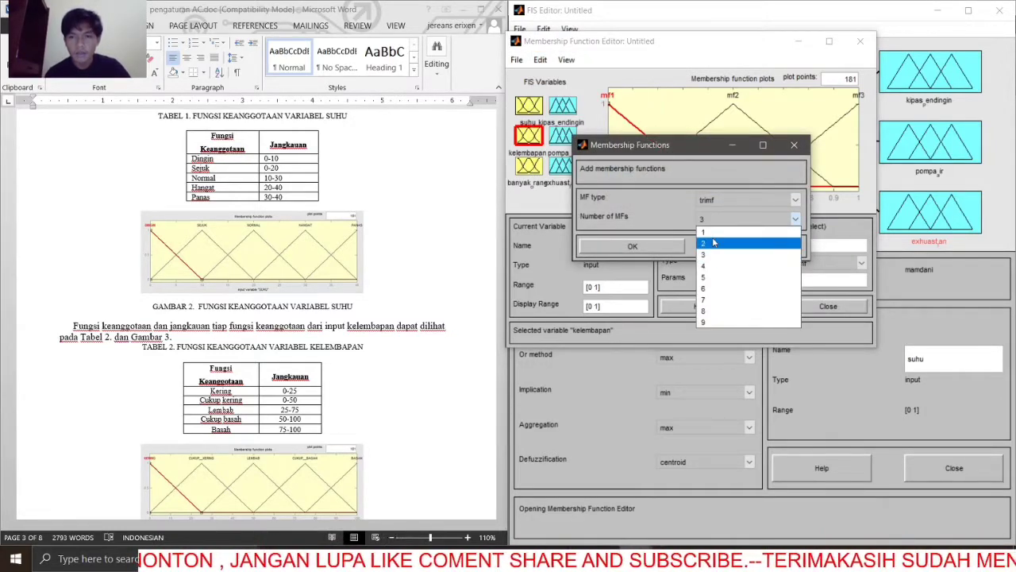
pyautogui.click(713, 242)
pyautogui.click(669, 249)
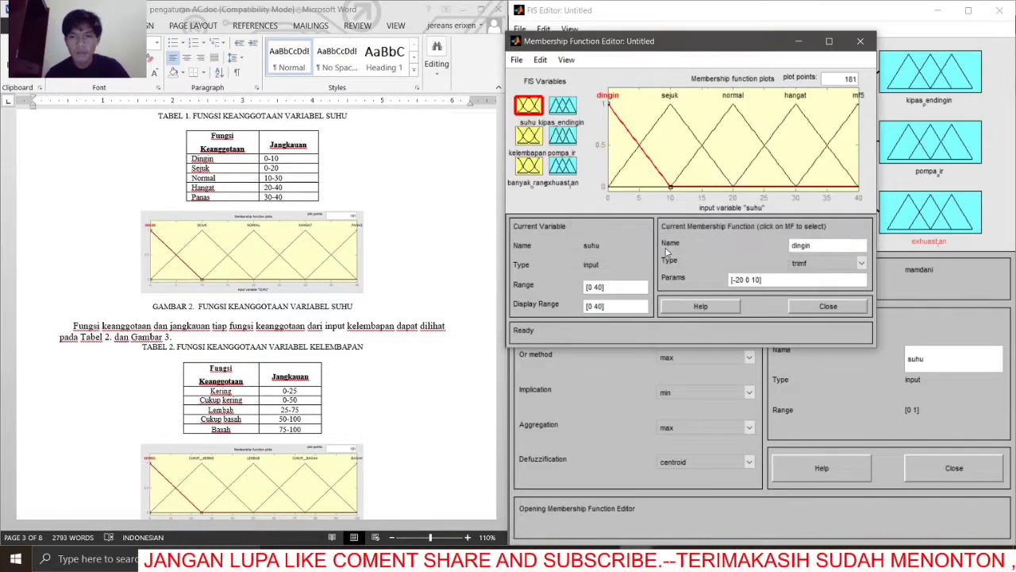
# Step: Set the range of the input variable kelembapan to [0 100]
pyautogui.click(530, 138)
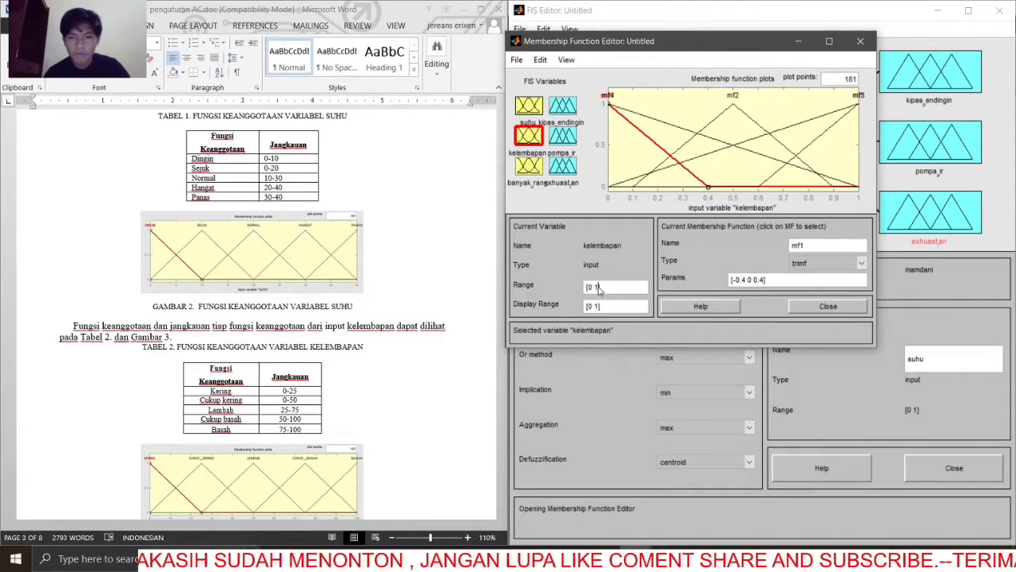
pyautogui.press('BackSpace')
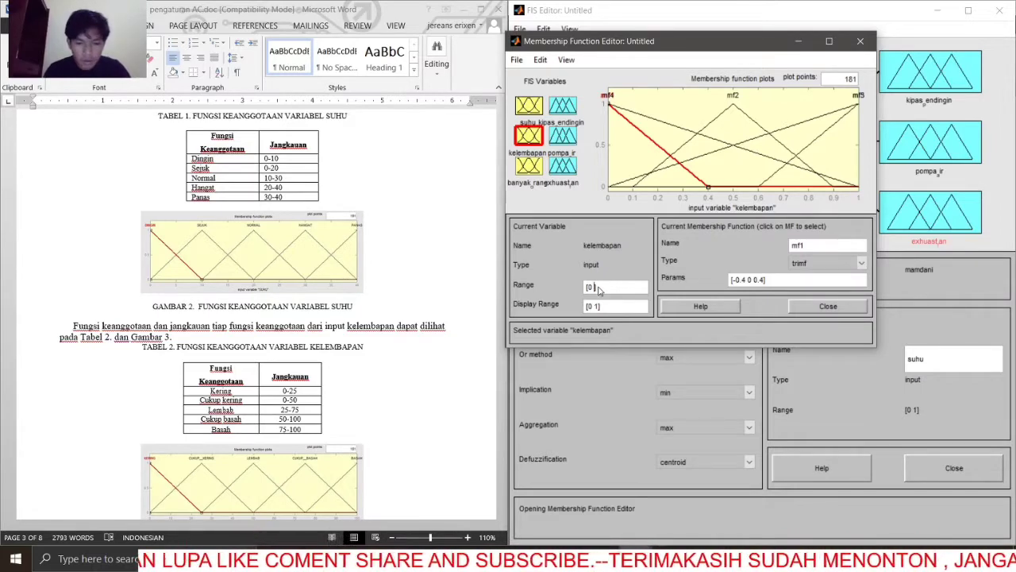
pyautogui.write('100')
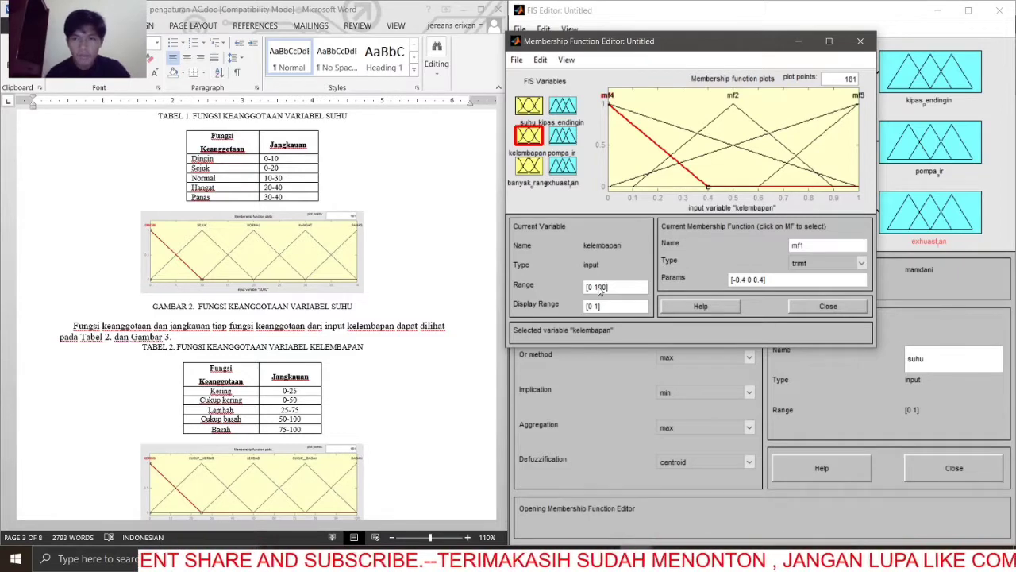
pyautogui.click(764, 284)
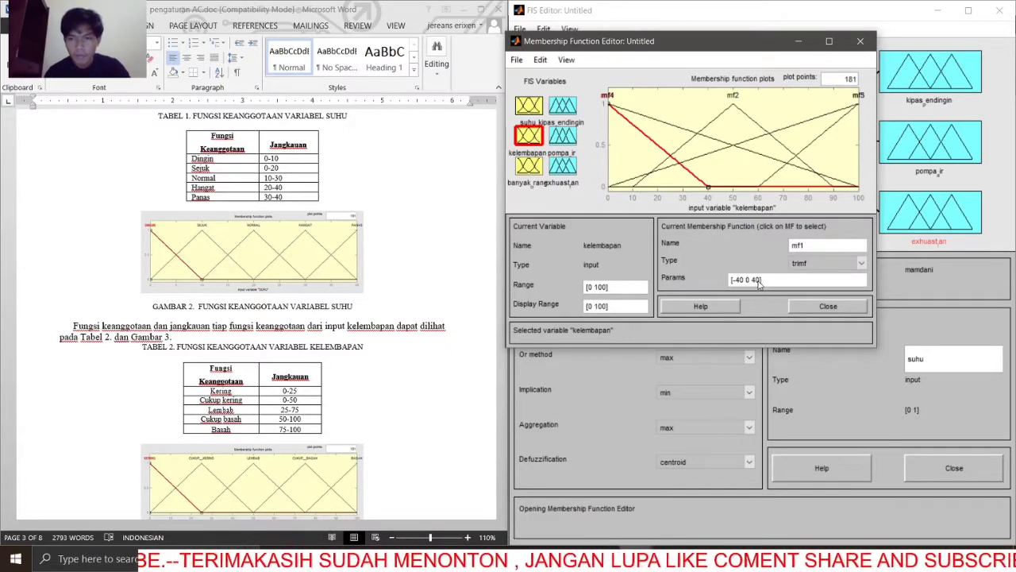
pyautogui.press('BackSpace')
pyautogui.press('BackSpace')
pyautogui.press('BackSpace')
pyautogui.press('BackSpace')
pyautogui.press('BackSpace')
pyautogui.press('BackSpace')
pyautogui.press('BackSpace')
pyautogui.press('BackSpace')
pyautogui.press('BackSpace')
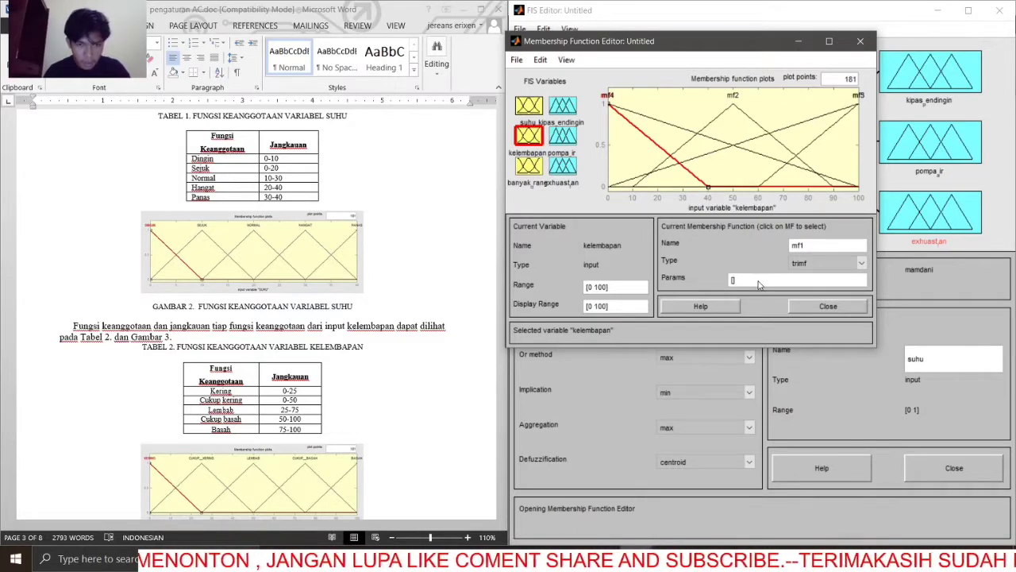
# Step: Rename kelembapan's membership function mf1 as kering
pyautogui.click(828, 249)
pyautogui.press('BackSpace')
pyautogui.press('BackSpace')
pyautogui.press('BackSpace')
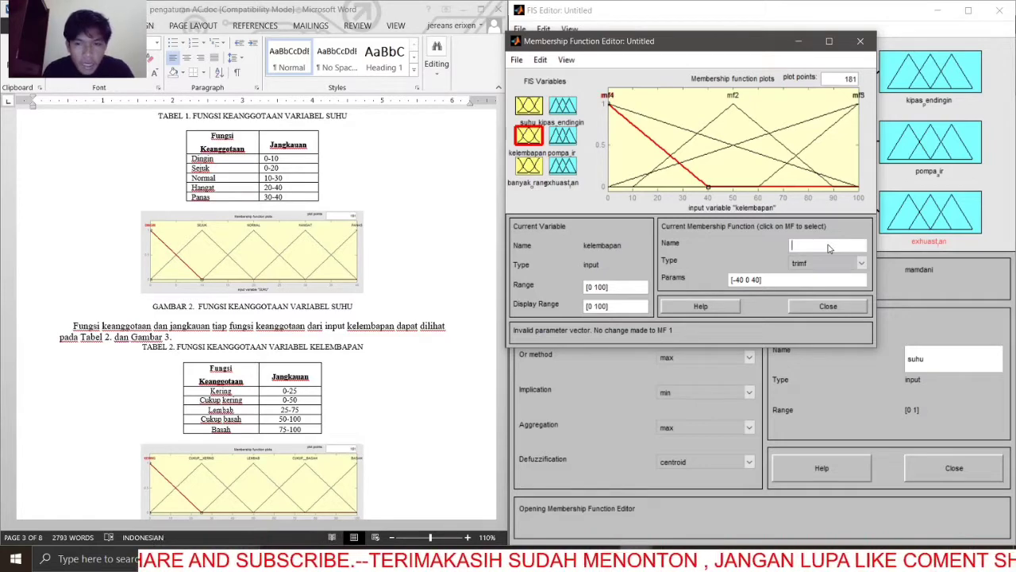
pyautogui.write('kering')
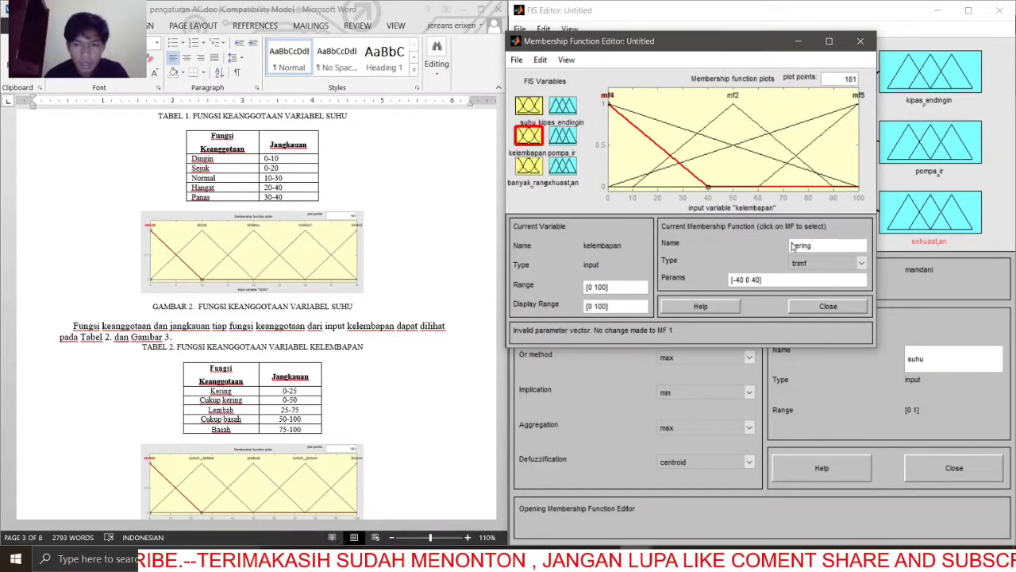
# Step: Set the parameters of kelembapan's kering membership function to [-25 0 25]
pyautogui.click(760, 280)
pyautogui.press('BackSpace')
pyautogui.press('BackSpace')
pyautogui.press('BackSpace')
pyautogui.press('BackSpace')
pyautogui.press('BackSpace')
pyautogui.press('BackSpace')
pyautogui.press('BackSpace')
pyautogui.press('BackSpace')
pyautogui.press('BackSpace')
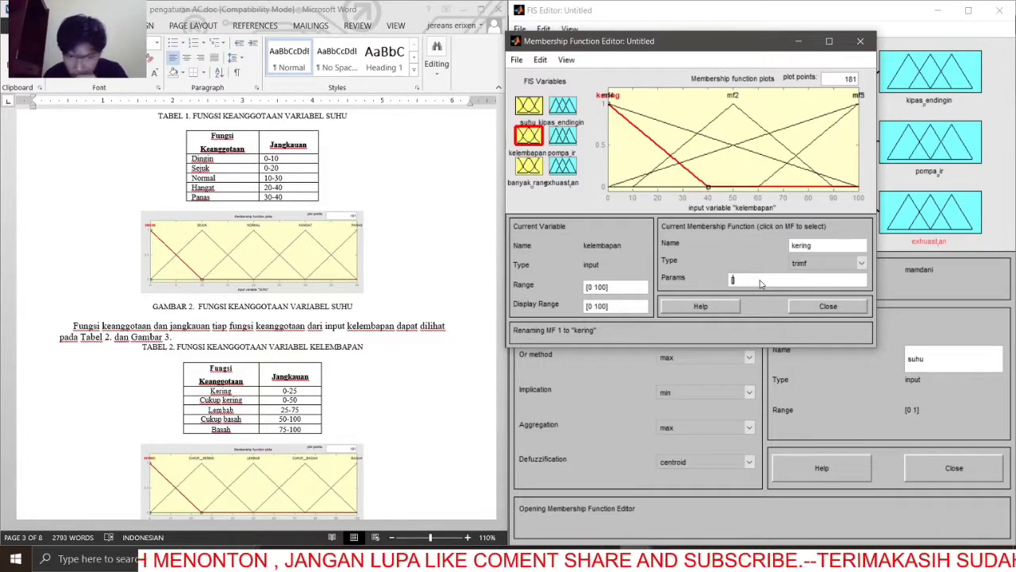
pyautogui.write('-2')
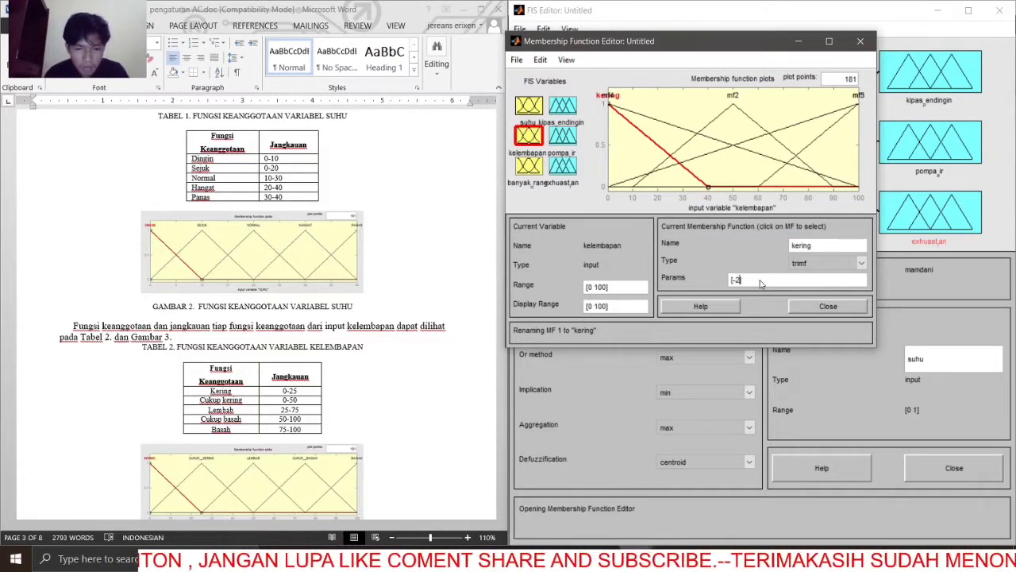
pyautogui.write('5 0 25')
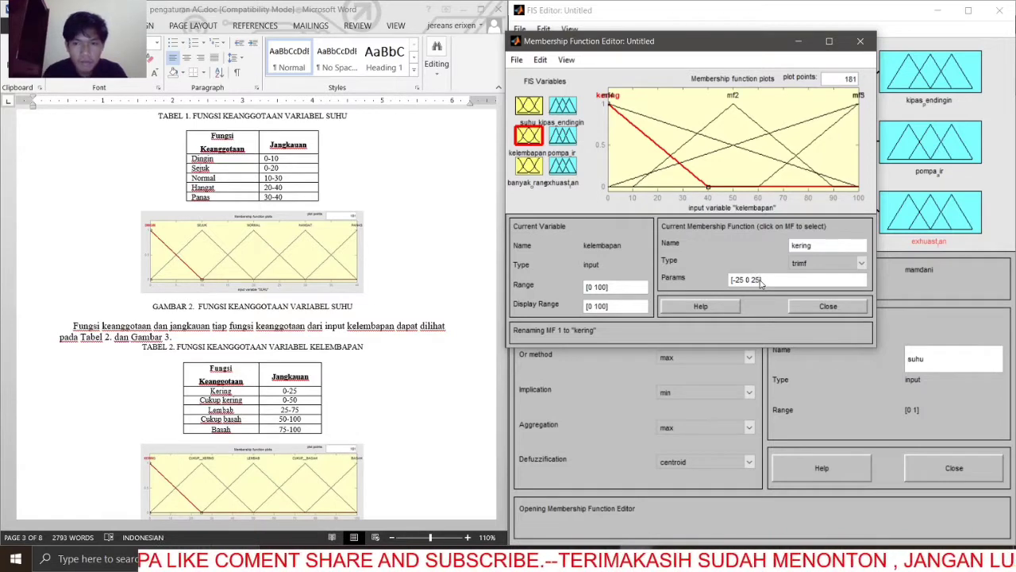
pyautogui.write(']')
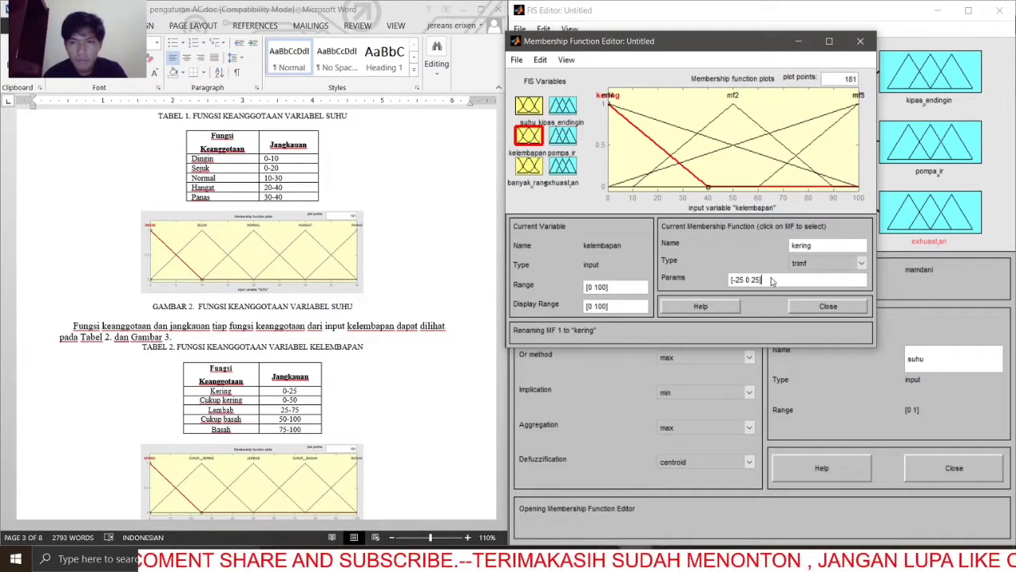
# Step: Select kelembapan's membership function mf2 and begin clearing its current parameters
pyautogui.click(707, 132)
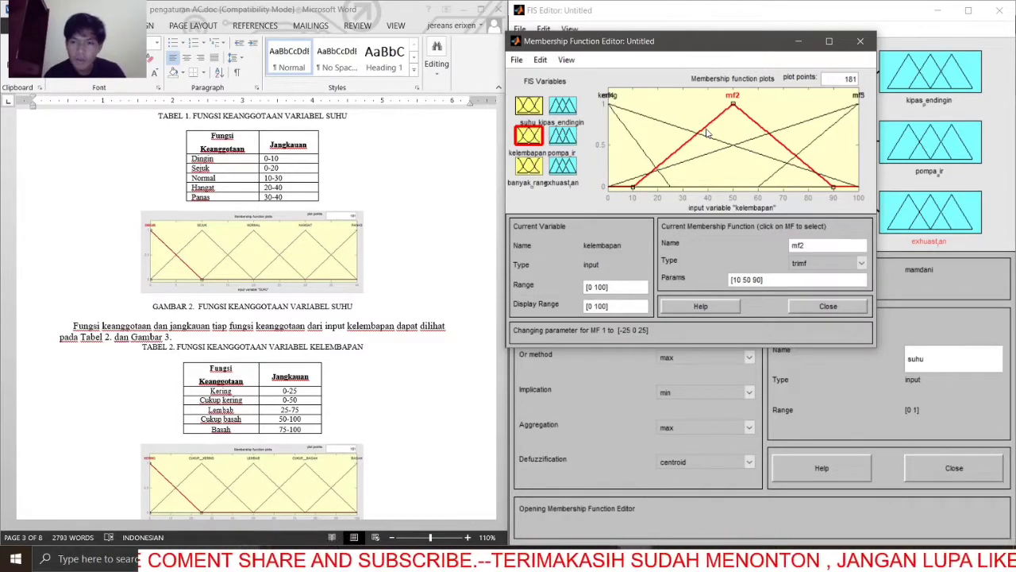
pyautogui.click(761, 279)
pyautogui.press('BackSpace')
pyautogui.press('BackSpace')
pyautogui.press('BackSpace')
pyautogui.press('BackSpace')
pyautogui.press('BackSpace')
pyautogui.press('BackSpace')
pyautogui.press('BackSpace')
pyautogui.press('BackSpace')
pyautogui.press('BackSpace')
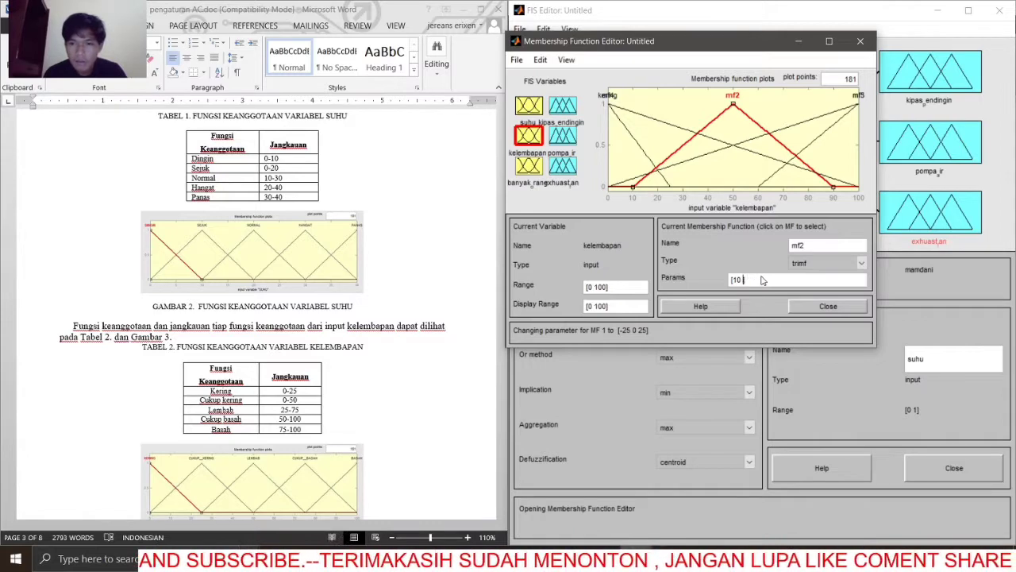
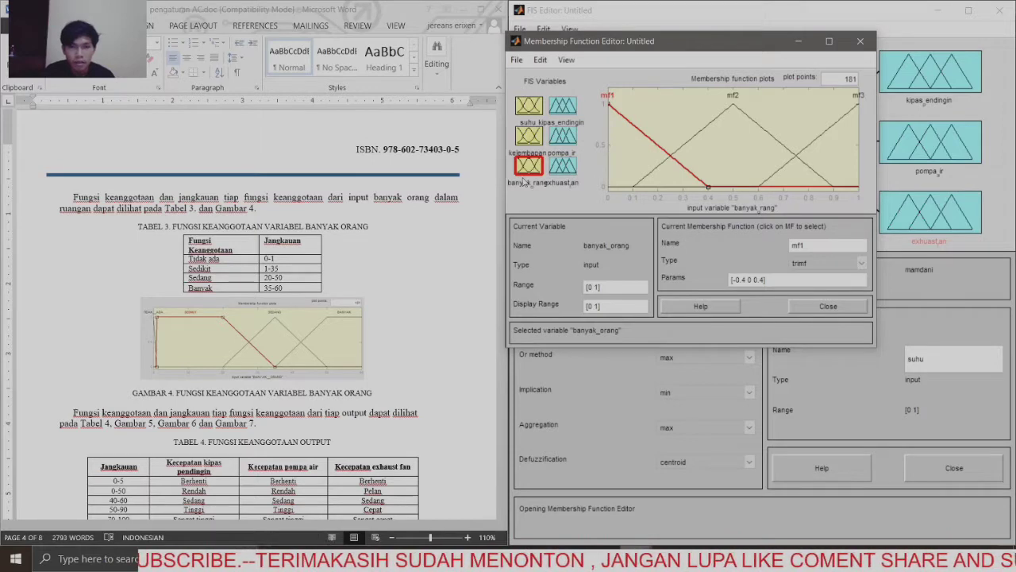
pyautogui.click(541, 61)
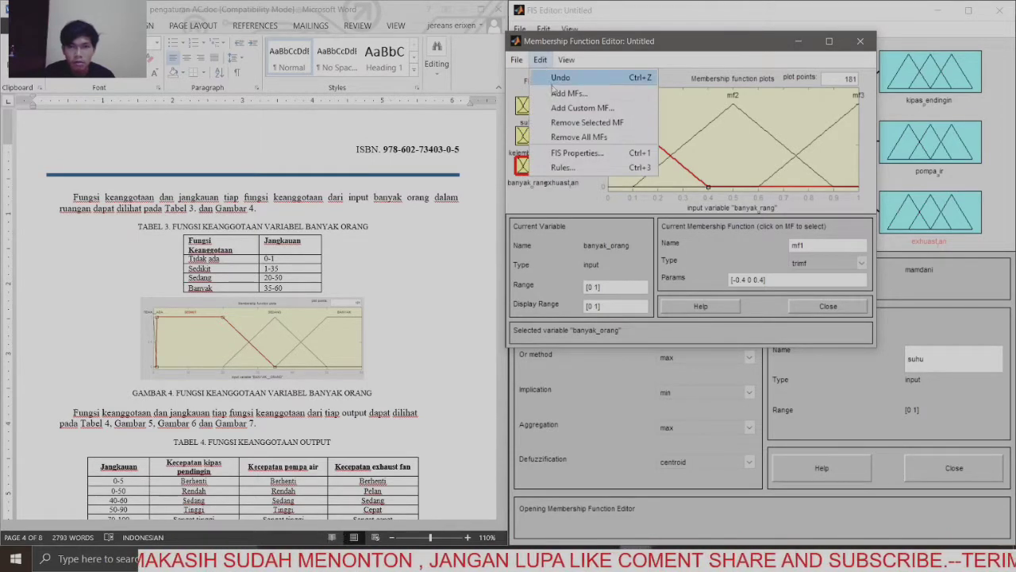
pyautogui.click(562, 93)
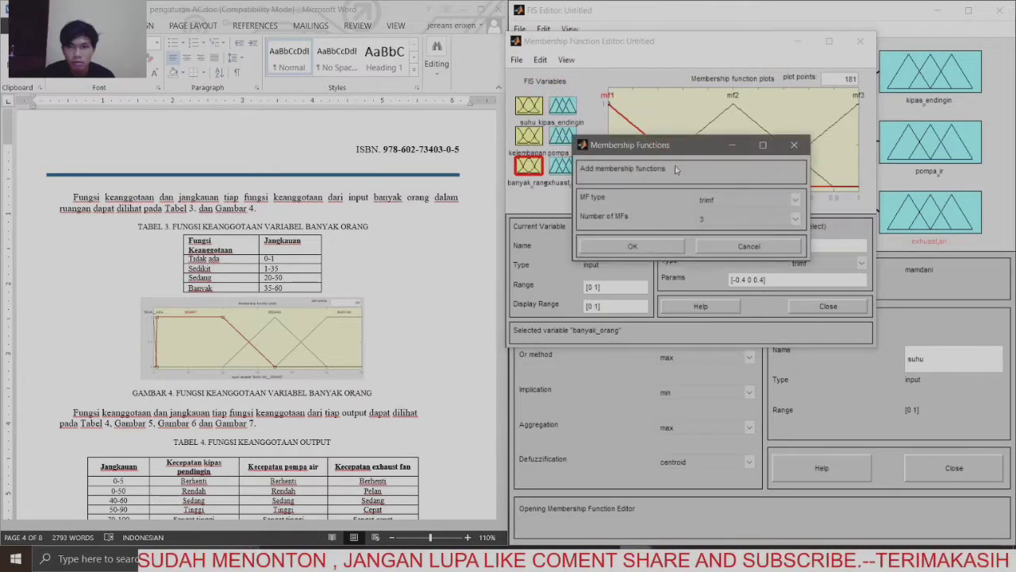
pyautogui.click(745, 219)
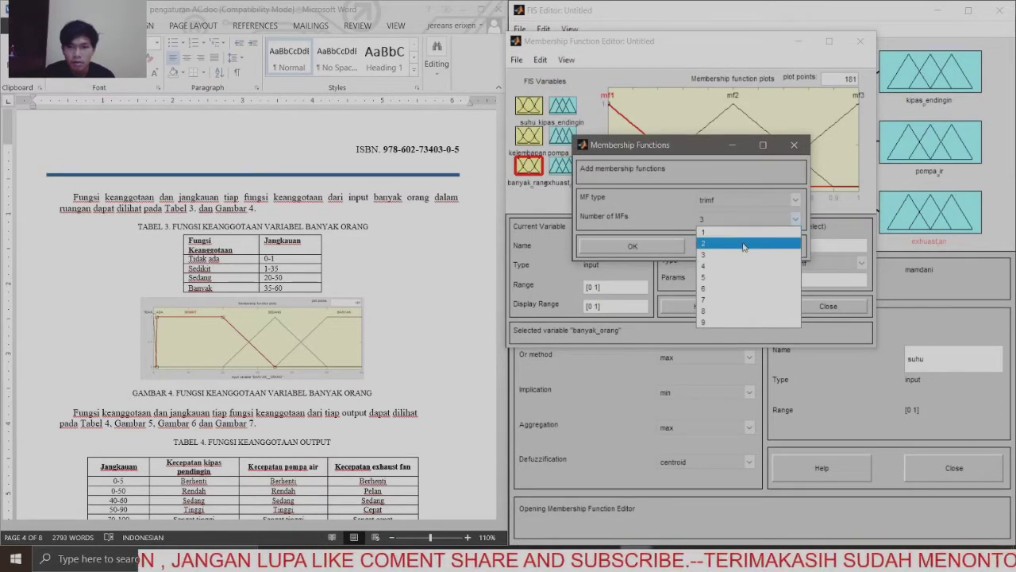
pyautogui.click(706, 247)
pyautogui.click(705, 247)
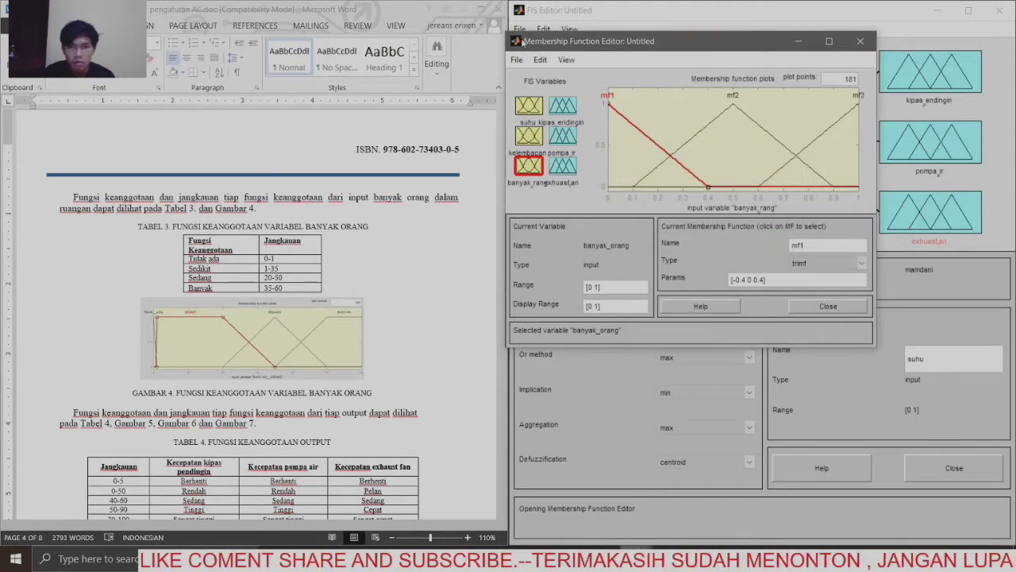
# Step: Add two more trimf membership functions to the input variable banyak_orang
pyautogui.click(540, 60)
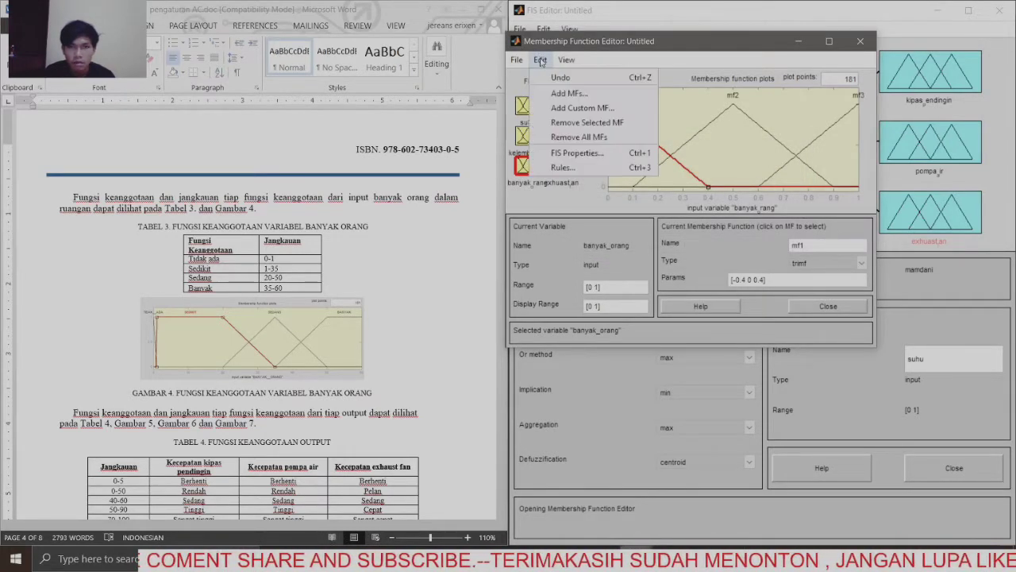
pyautogui.click(569, 94)
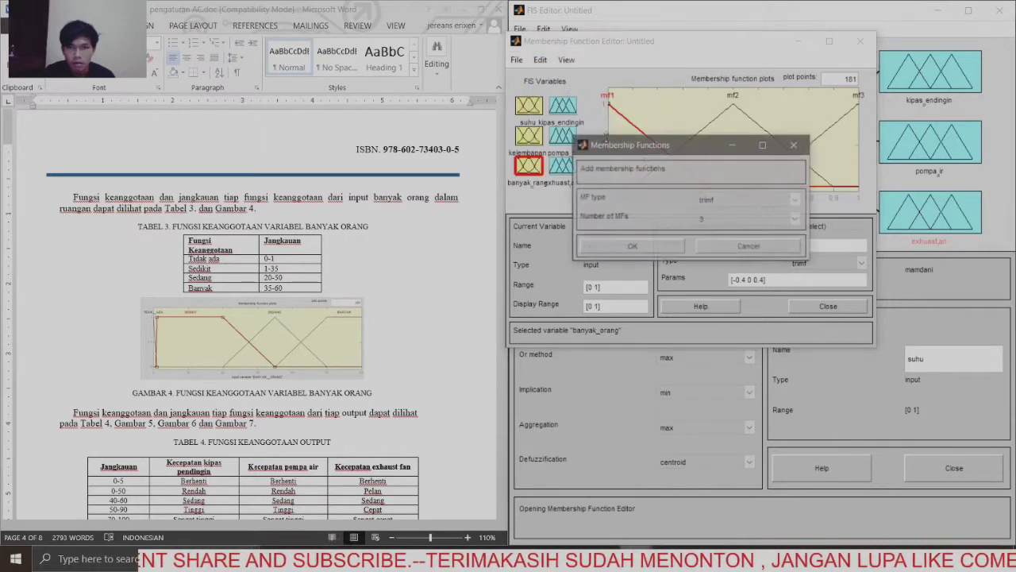
pyautogui.click(707, 220)
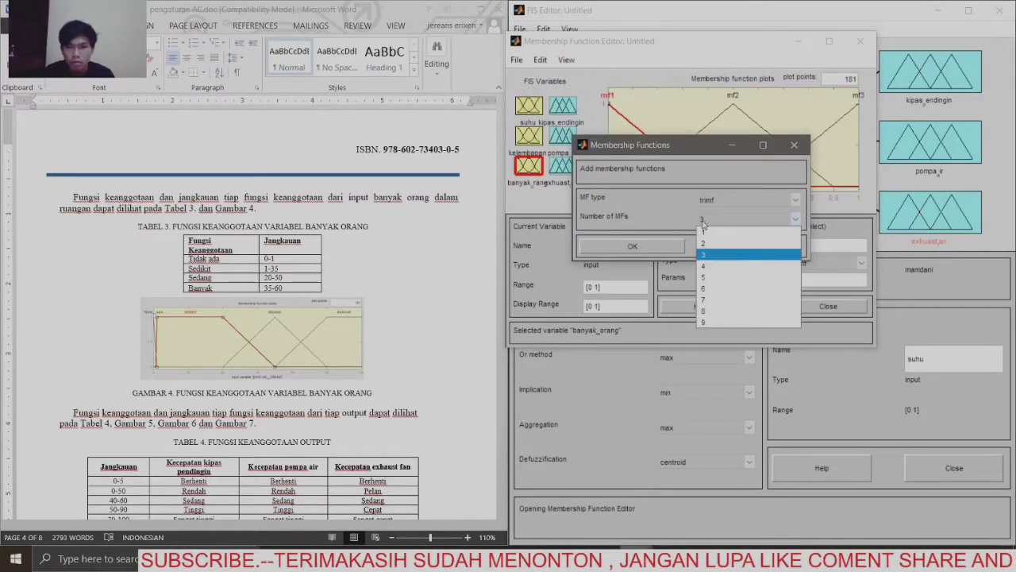
pyautogui.click(709, 243)
pyautogui.click(670, 247)
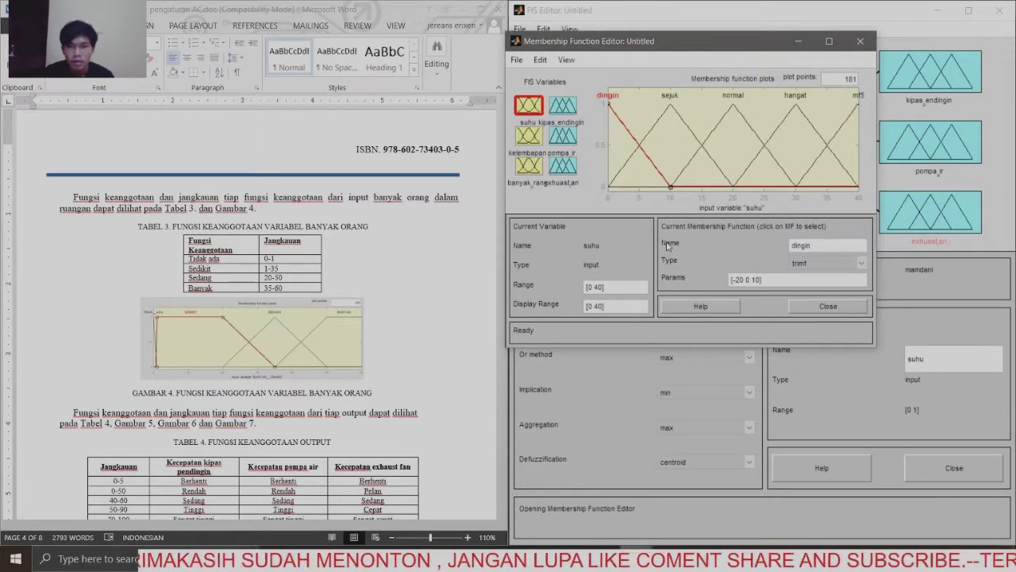
# Step: Set the range of the input variable banyak_orang to [0 60]
pyautogui.click(530, 166)
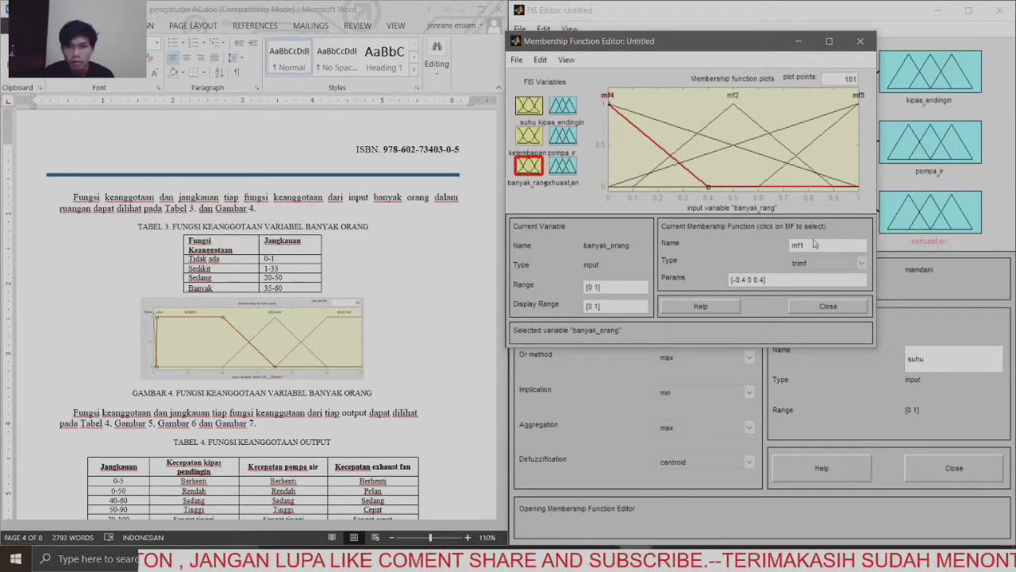
pyautogui.click(599, 291)
pyautogui.press('BackSpace')
pyautogui.press('BackSpace')
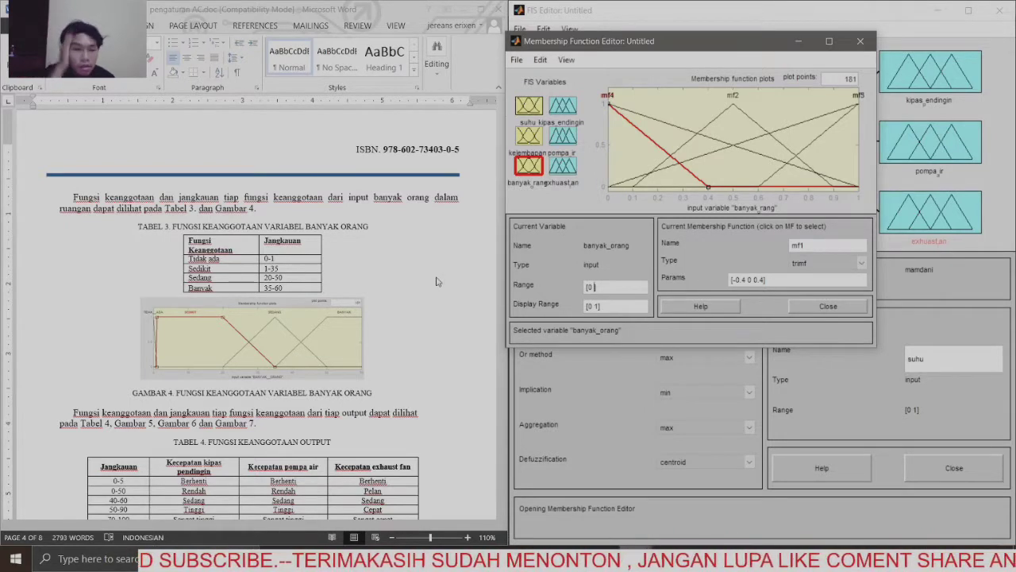
pyautogui.press('BackSpace')
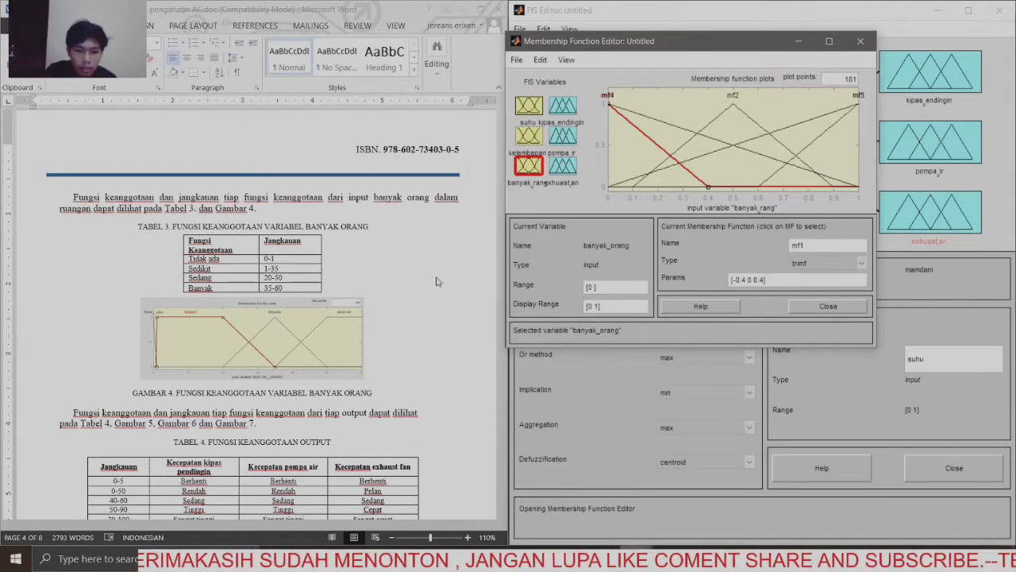
pyautogui.write('6')
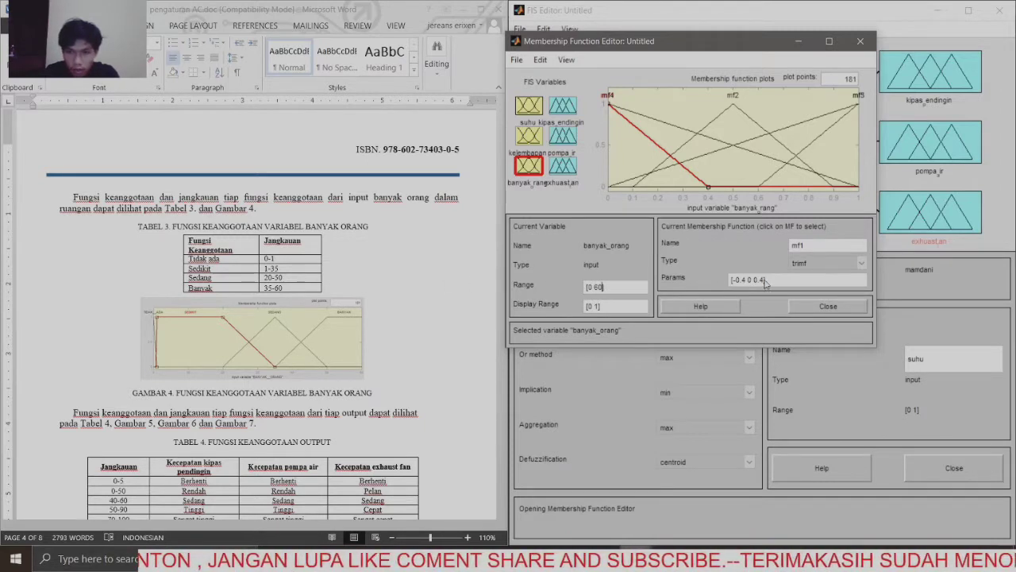
pyautogui.write('0')
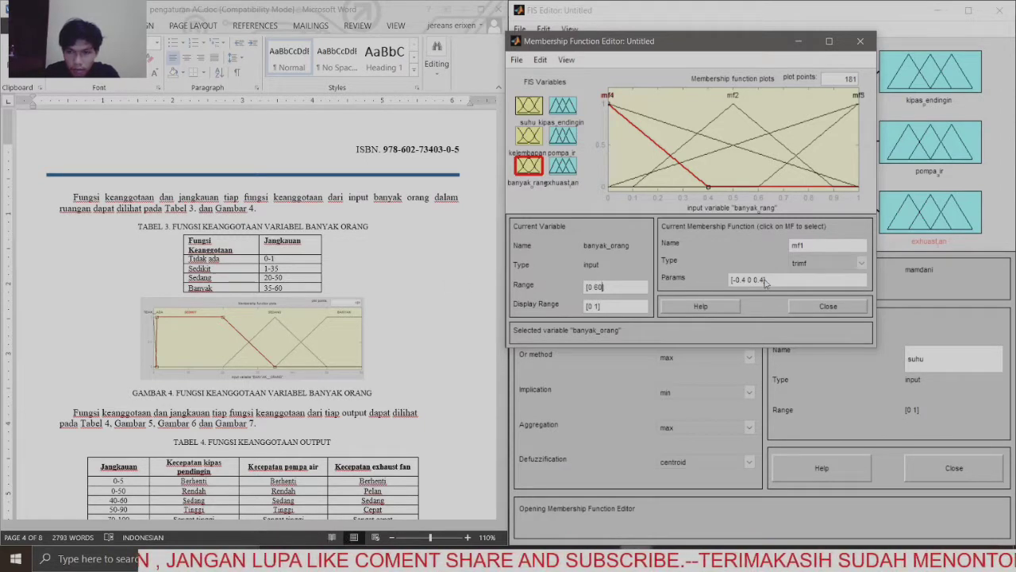
pyautogui.click(821, 245)
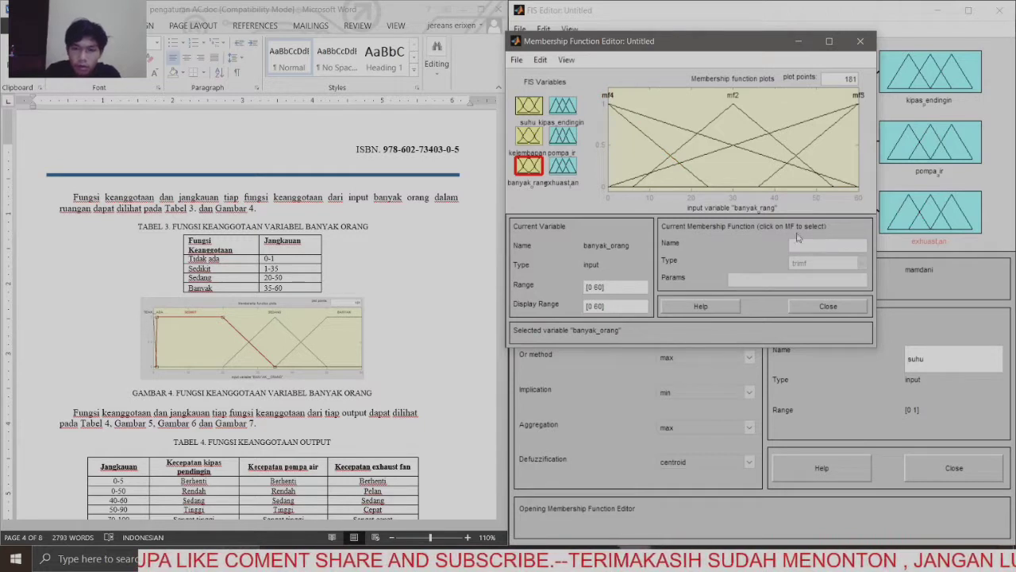
# Step: Rename banyak_orang's membership function mf1 as tidak ada
pyautogui.click(656, 148)
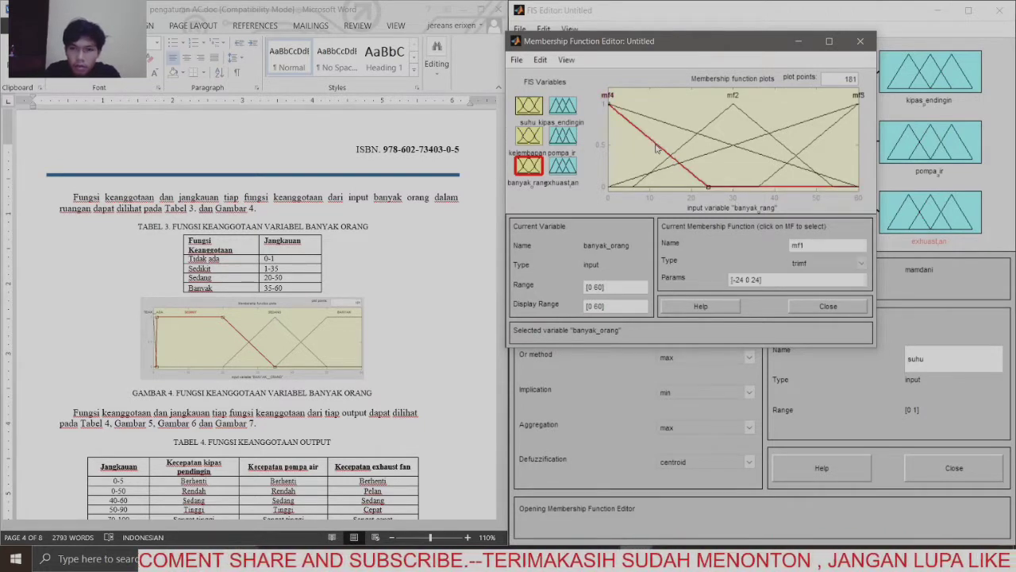
pyautogui.press('BackSpace')
pyautogui.press('BackSpace')
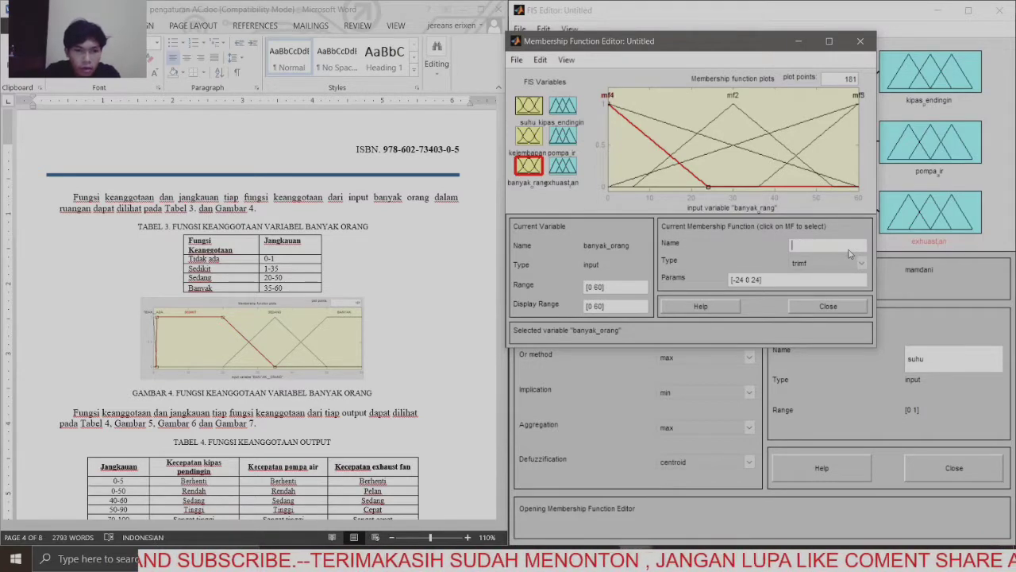
pyautogui.write('tidsk')
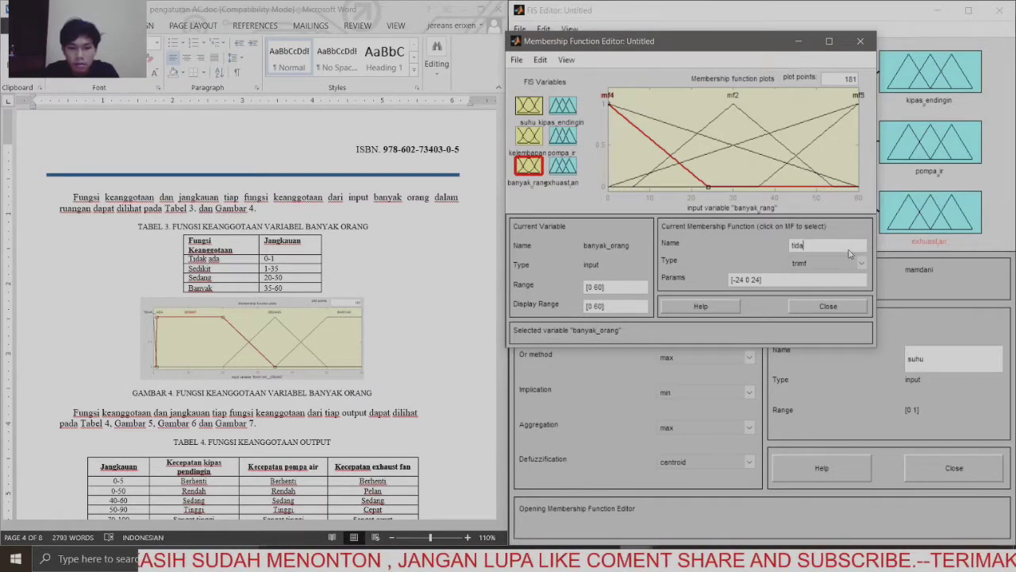
pyautogui.write('k ada')
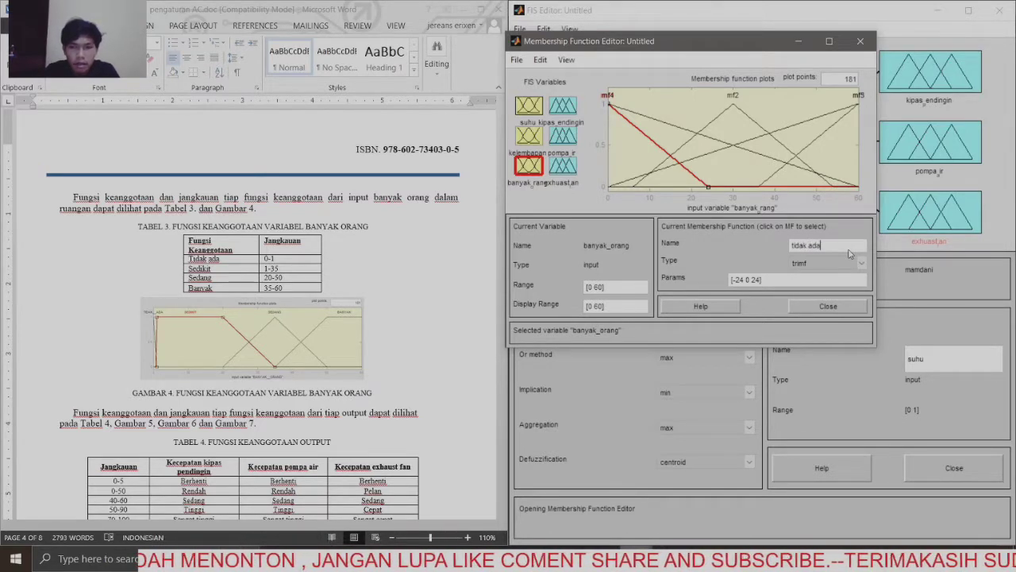
# Step: Clear the second and third parameters of banyak_orang's tidak_ada membership function
pyautogui.click(761, 282)
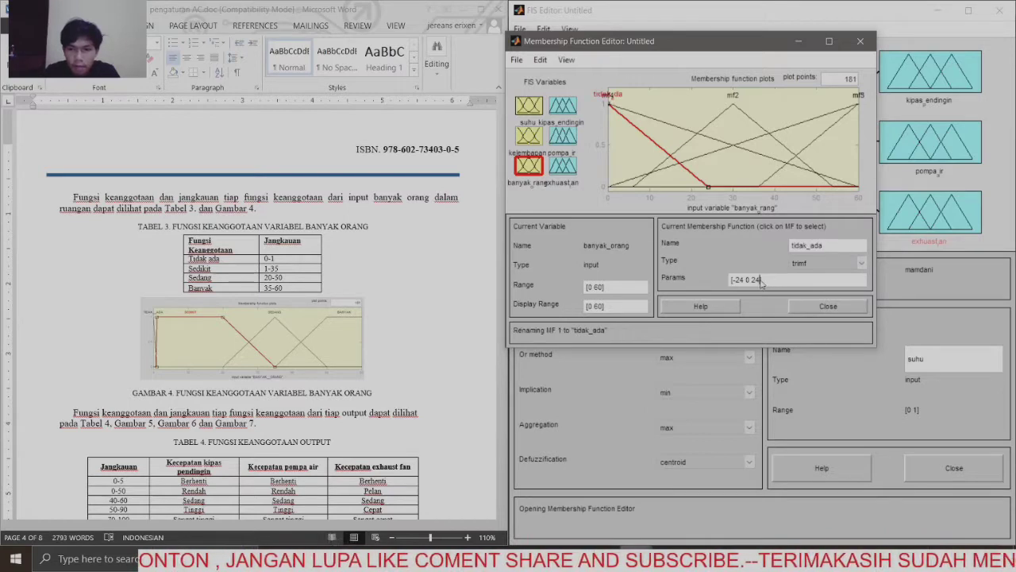
pyautogui.press('BackSpace')
pyautogui.press('BackSpace')
pyautogui.press('BackSpace')
pyautogui.press('BackSpace')
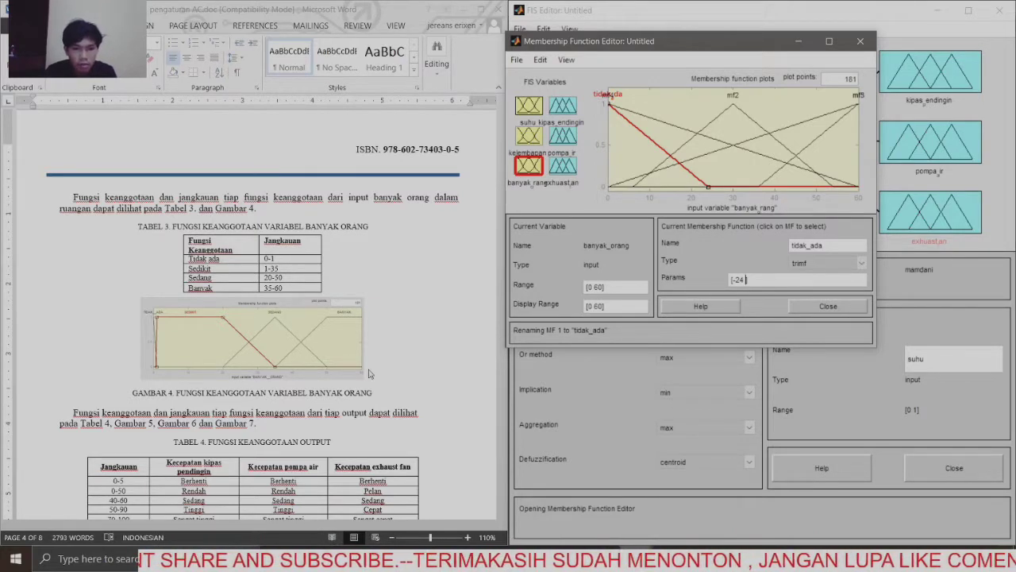
# Step: Examine Table 3 and Figure 4 in the Word document for the membership function ranges of banyak orang
pyautogui.scroll(3, 369, 373)
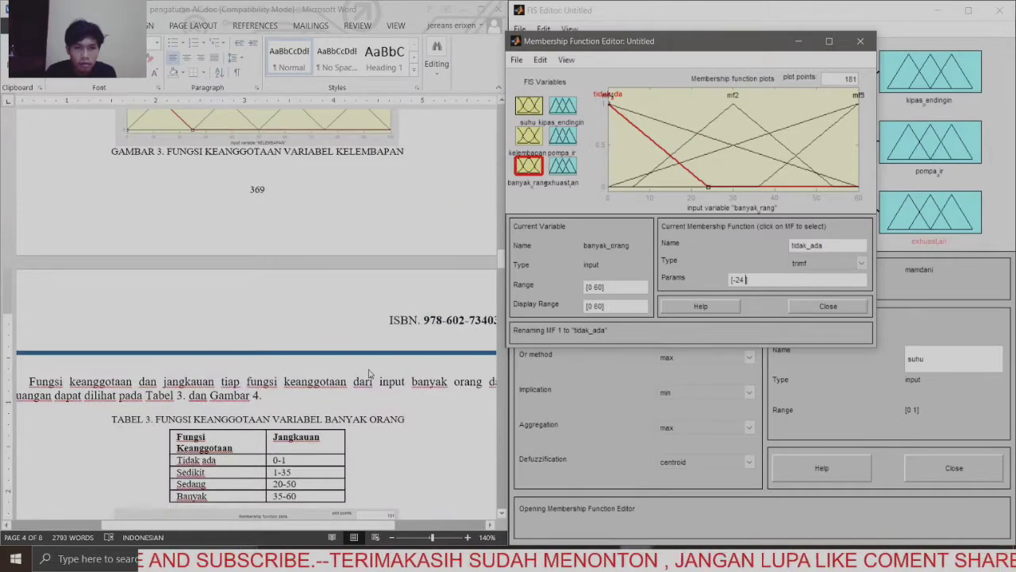
pyautogui.scroll(7, 369, 374)
pyautogui.scroll(-11, 368, 373)
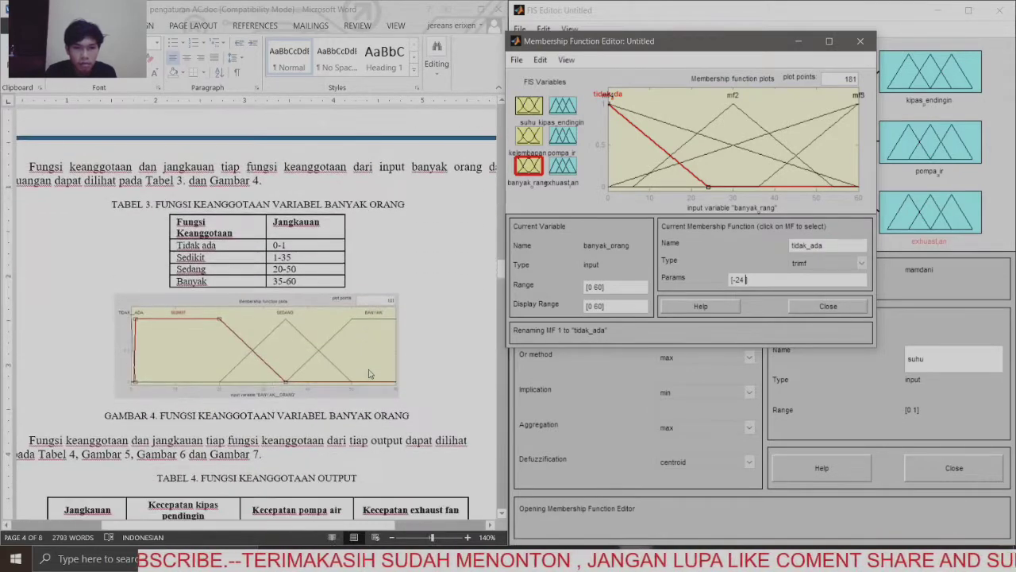
pyautogui.scroll(2, 321, 370)
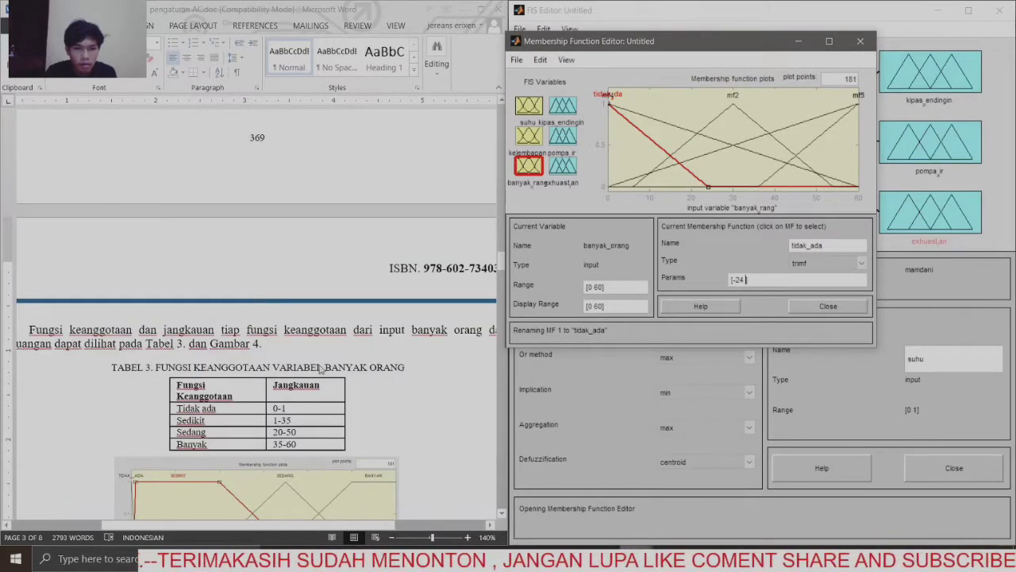
pyautogui.hscroll(2, 321, 369)
pyautogui.scroll(-3, 320, 369)
pyautogui.scroll(-1, 319, 368)
pyautogui.scroll(3, 320, 369)
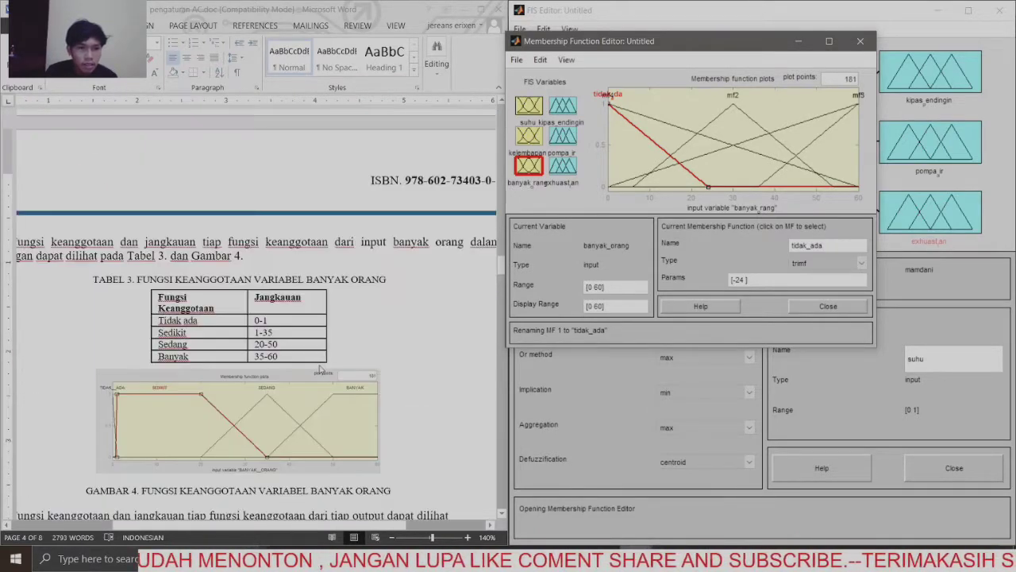
pyautogui.keyDown('ctrl'); pyautogui.scroll(2, 321, 369); pyautogui.keyUp('ctrl')
pyautogui.scroll(1, 321, 369)
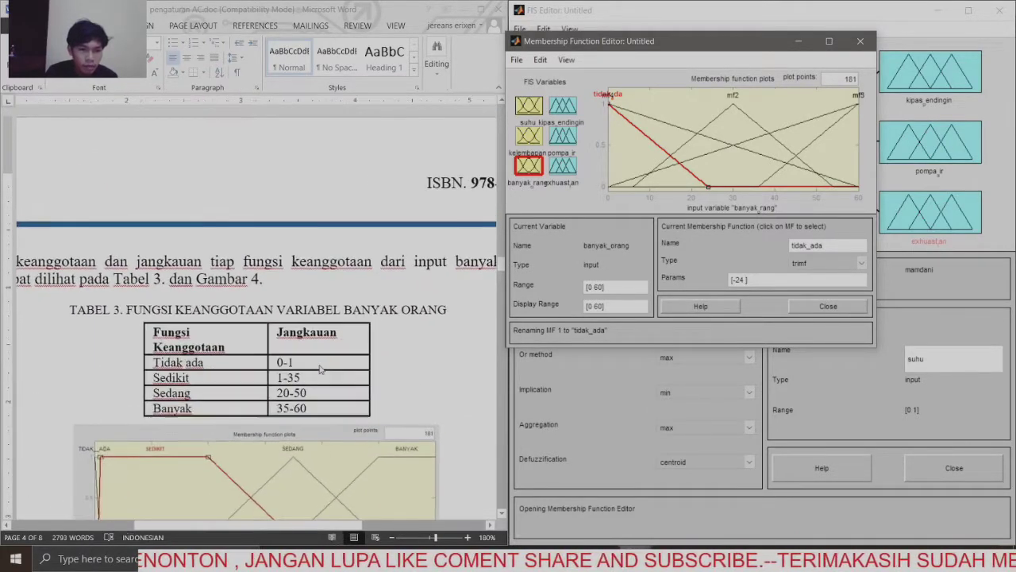
# Step: Compare the membership function tables and plots of suhu, kelembapan and banyak orang in the Word document
pyautogui.scroll(3, 203, 403)
pyautogui.keyDown('ctrl'); pyautogui.scroll(1, 203, 402); pyautogui.keyUp('ctrl')
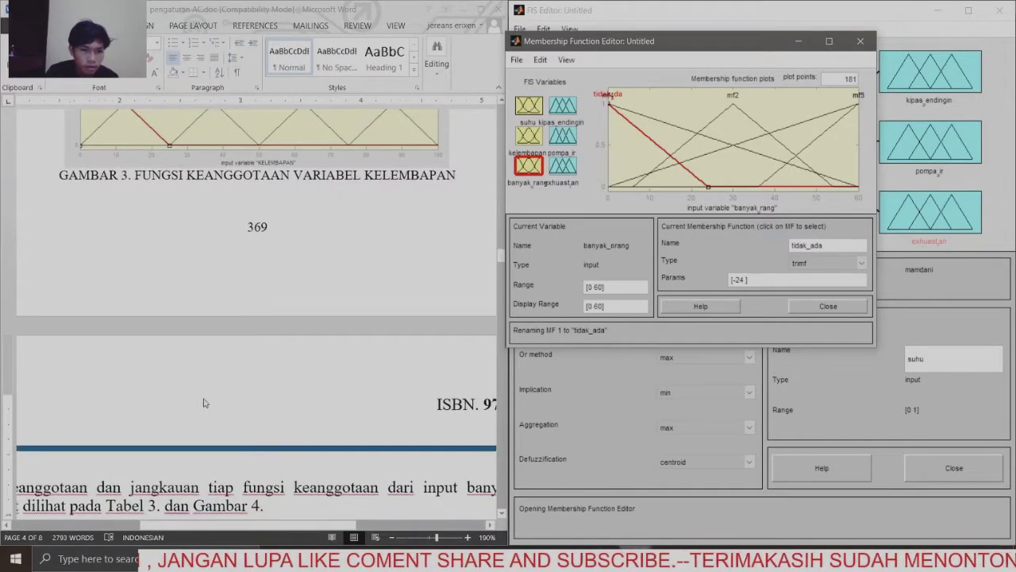
pyautogui.scroll(7, 203, 402)
pyautogui.scroll(-3, 204, 403)
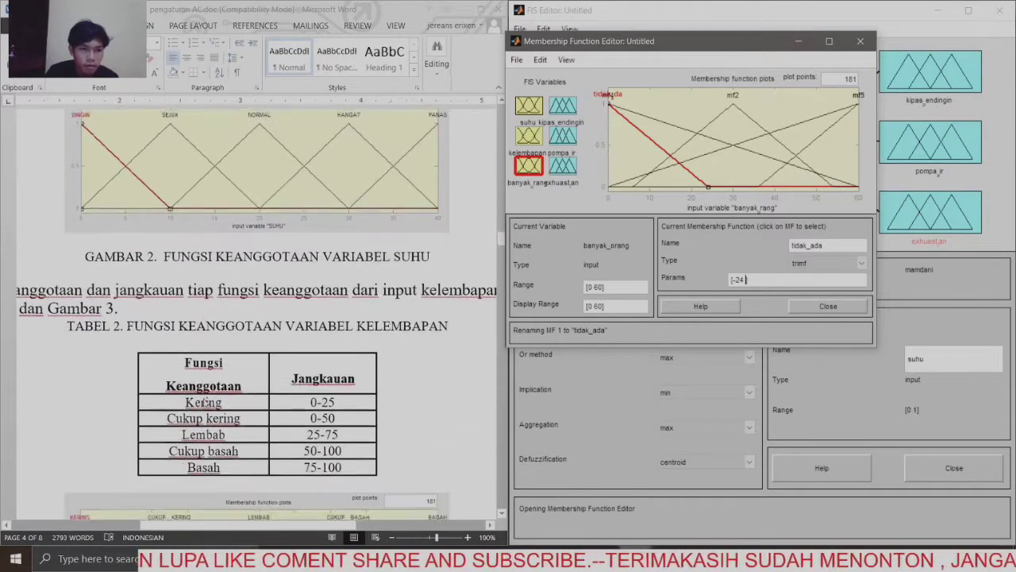
pyautogui.scroll(-5, 204, 403)
pyautogui.scroll(8, 203, 403)
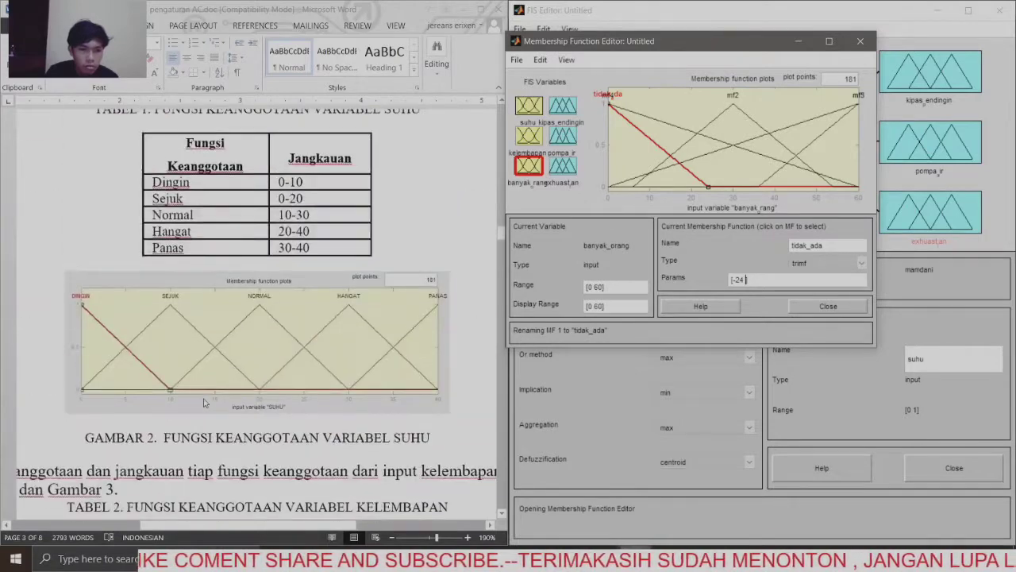
pyautogui.scroll(3, 203, 403)
pyautogui.scroll(-10, 203, 403)
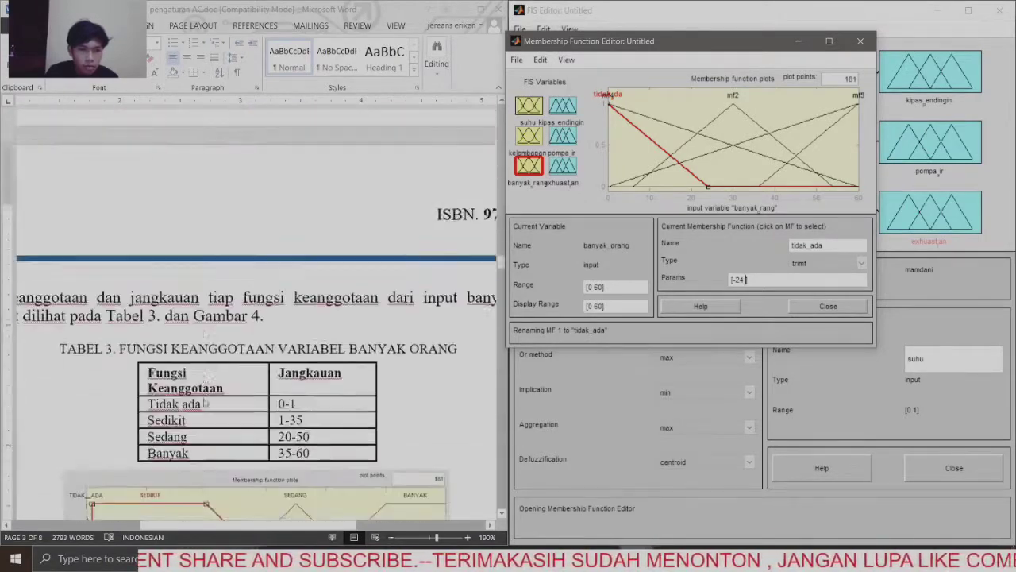
pyautogui.scroll(-1, 203, 402)
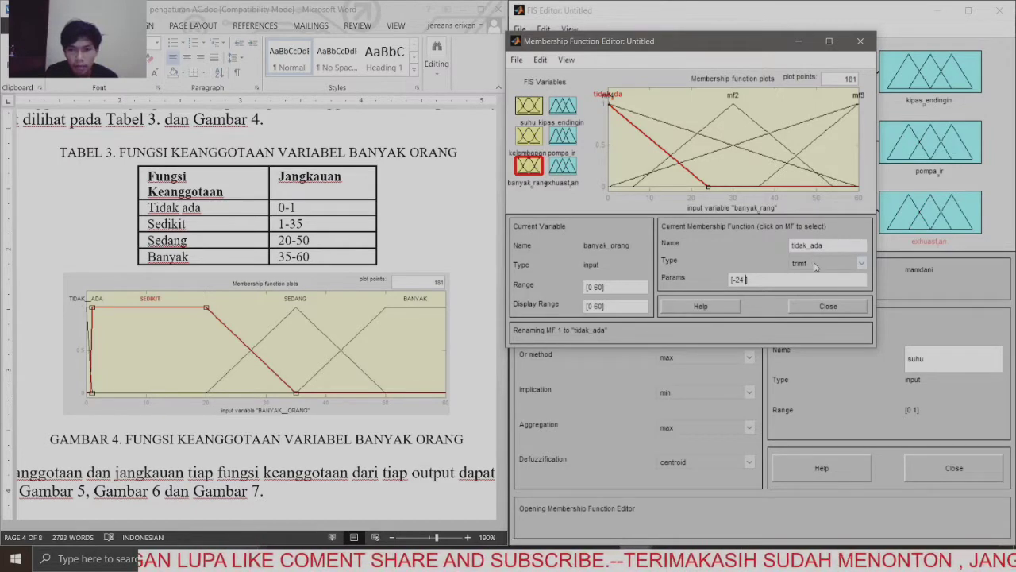
# Step: Set the parameters of banyak_orang's tidak_ada membership function to [-1 0 1]
pyautogui.click(746, 285)
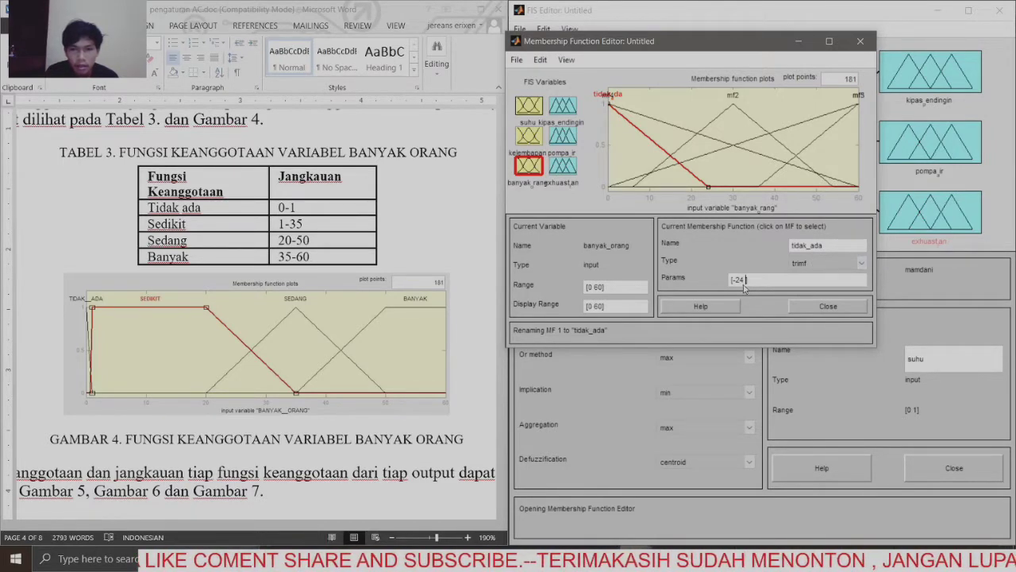
pyautogui.press('BackSpace')
pyautogui.press('BackSpace')
pyautogui.write('0')
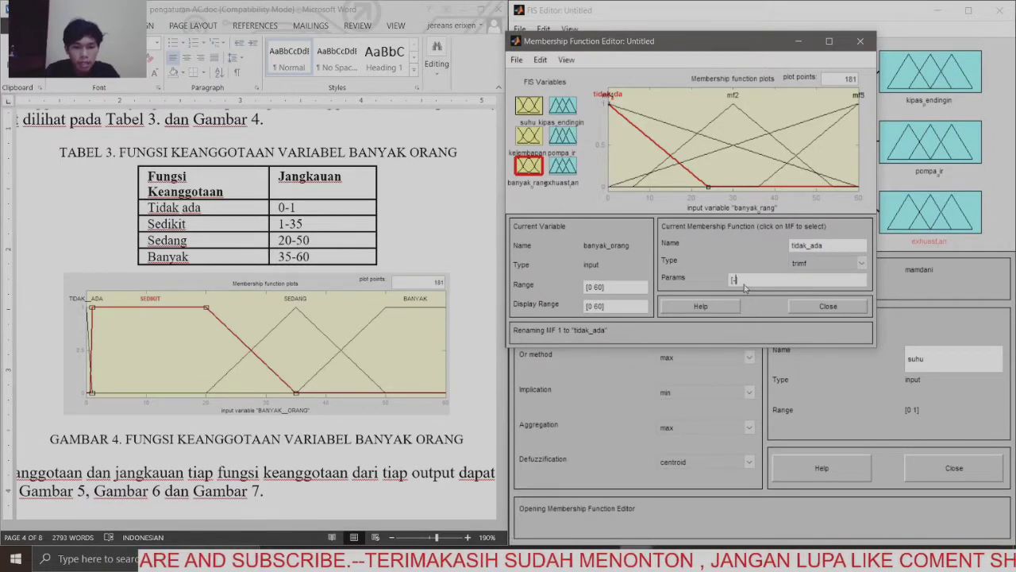
pyautogui.write('1 0 1')
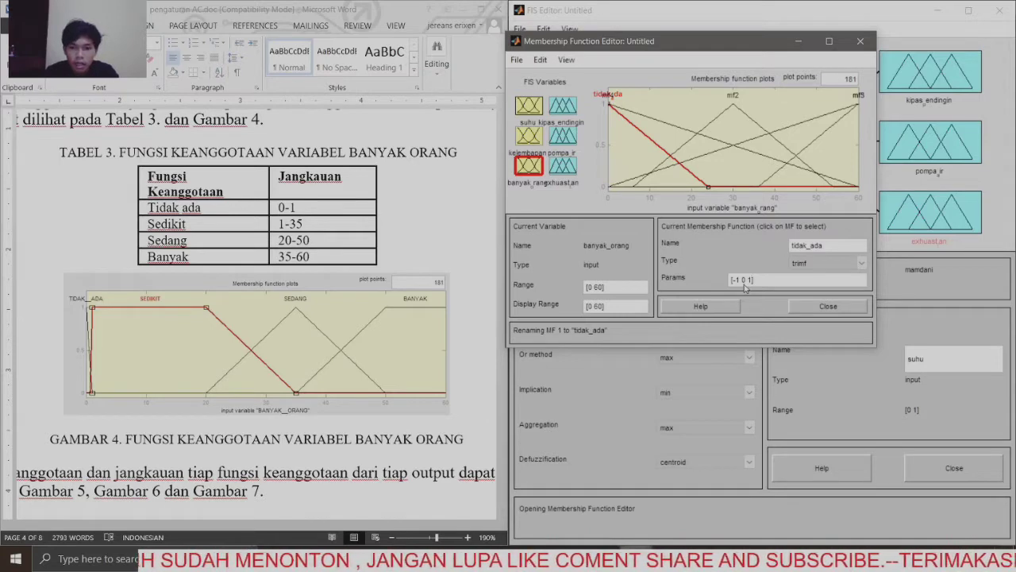
pyautogui.click(716, 125)
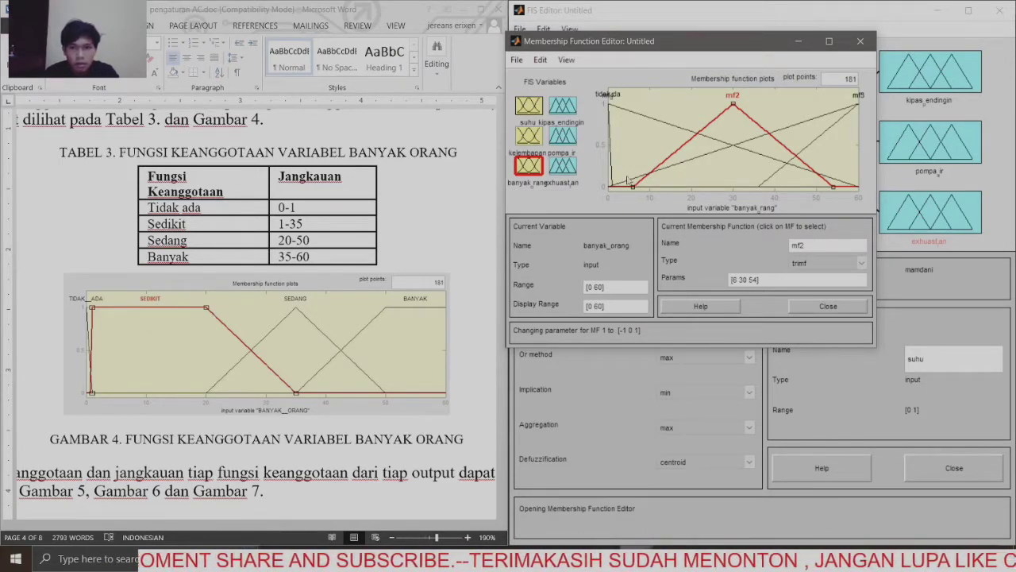
pyautogui.click(613, 170)
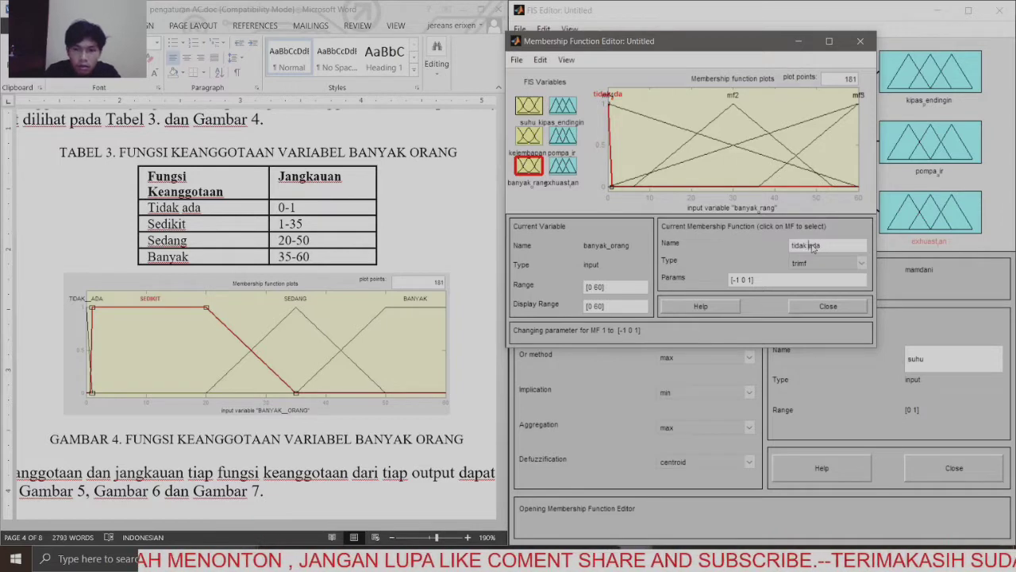
# Step: Rename banyak_orang's membership function mf2 as sedikit and change its type to trapmf
pyautogui.click(762, 187)
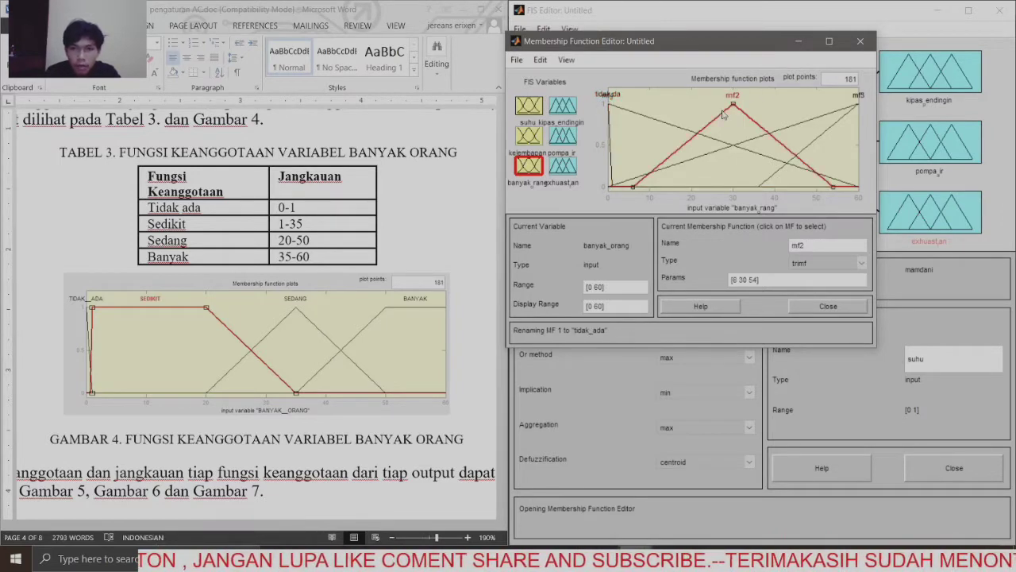
pyautogui.click(810, 248)
pyautogui.press('BackSpace')
pyautogui.press('BackSpace')
pyautogui.press('BackSpace')
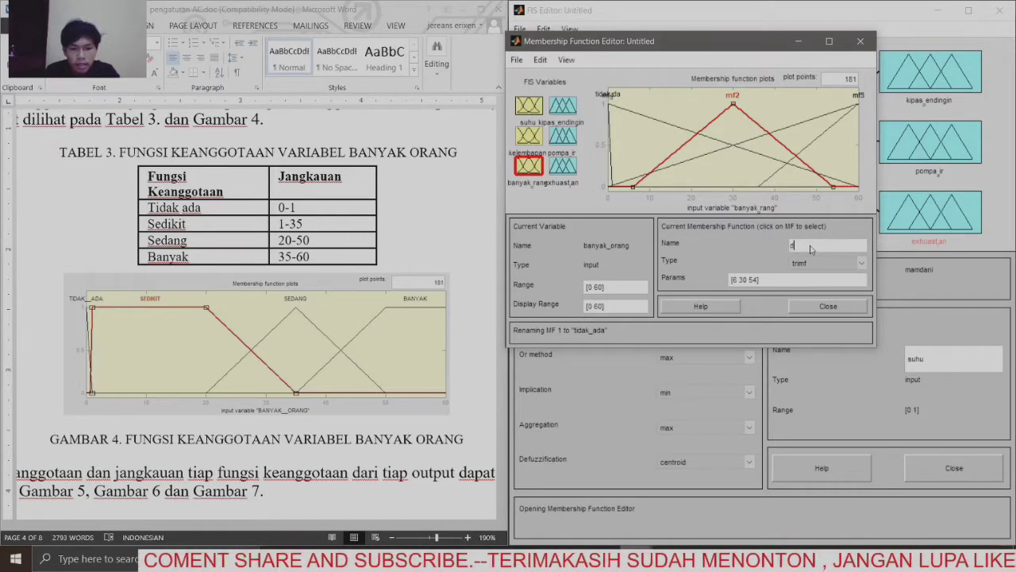
pyautogui.write('sedikit')
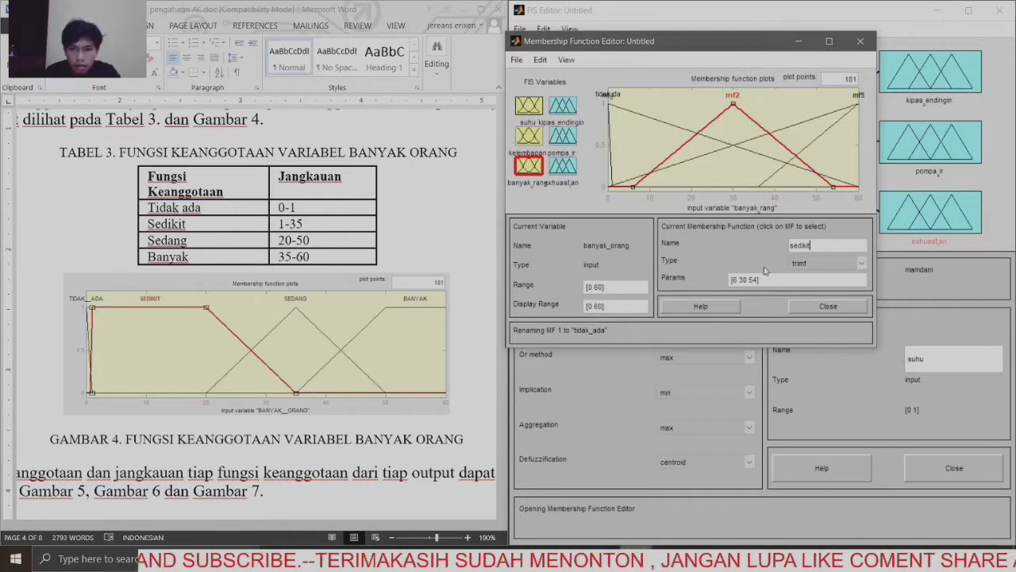
pyautogui.click(820, 265)
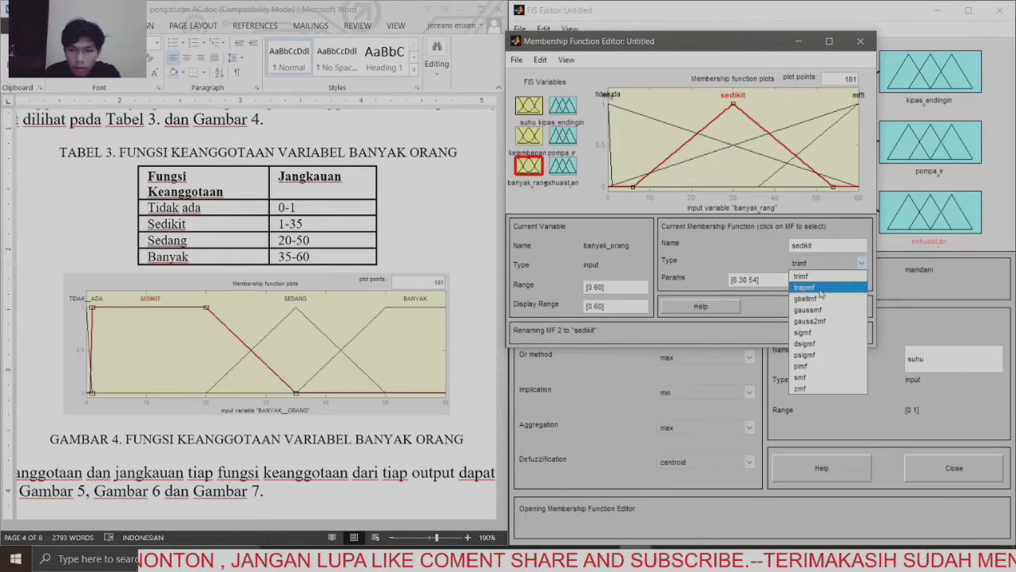
pyautogui.click(804, 287)
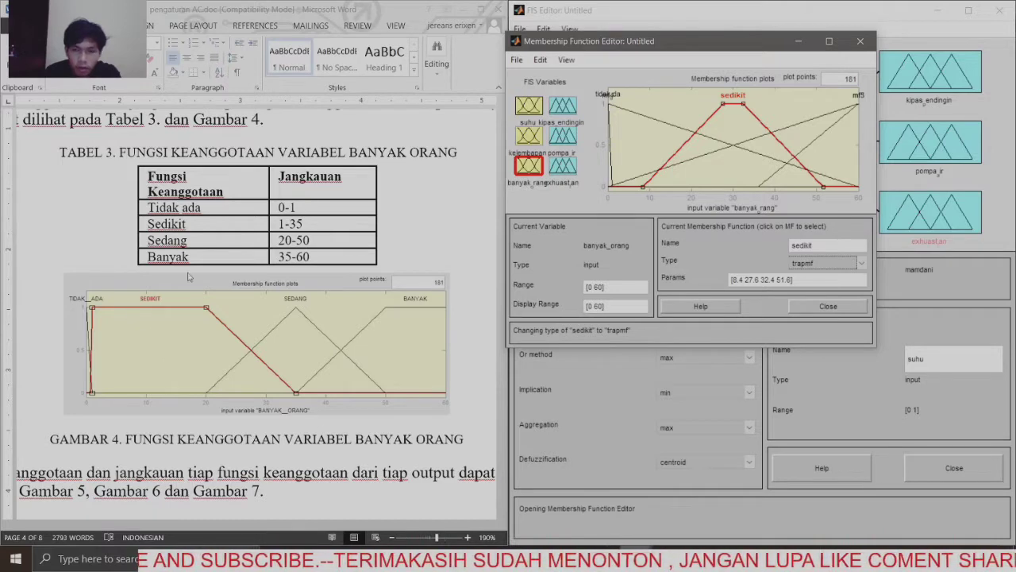
# Step: Set the parameters of banyak_orang's sedikit membership function to [1 1 20 35]
pyautogui.click(791, 279)
pyautogui.press('BackSpace')
pyautogui.press('BackSpace')
pyautogui.press('BackSpace')
pyautogui.press('BackSpace')
pyautogui.press('BackSpace')
pyautogui.press('BackSpace')
pyautogui.press('BackSpace')
pyautogui.press('BackSpace')
pyautogui.press('BackSpace')
pyautogui.press('BackSpace')
pyautogui.press('BackSpace')
pyautogui.press('BackSpace')
pyautogui.press('BackSpace')
pyautogui.press('BackSpace')
pyautogui.press('BackSpace')
pyautogui.press('BackSpace')
pyautogui.press('BackSpace')
pyautogui.press('BackSpace')
pyautogui.press('BackSpace')
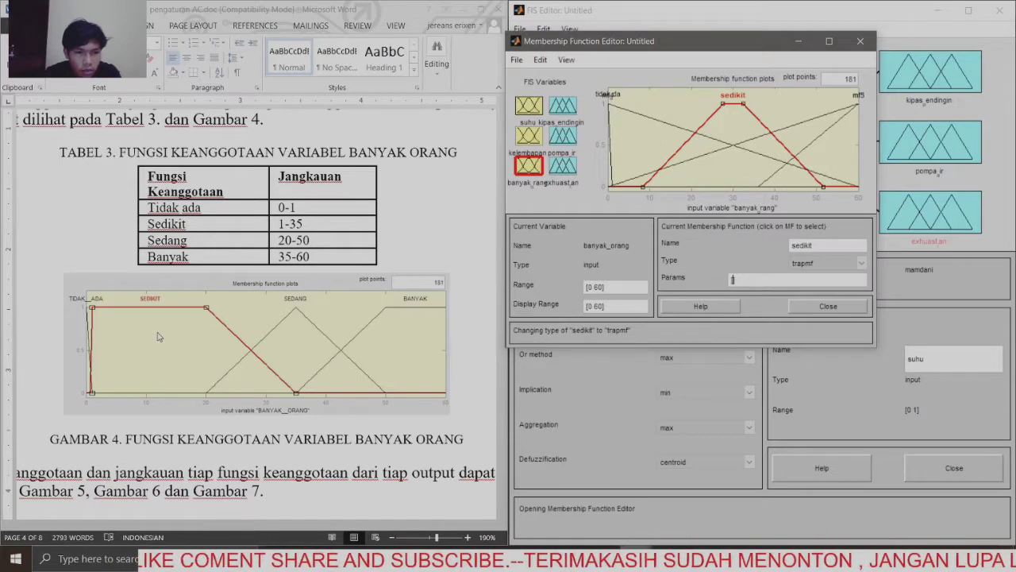
pyautogui.write('1 1')
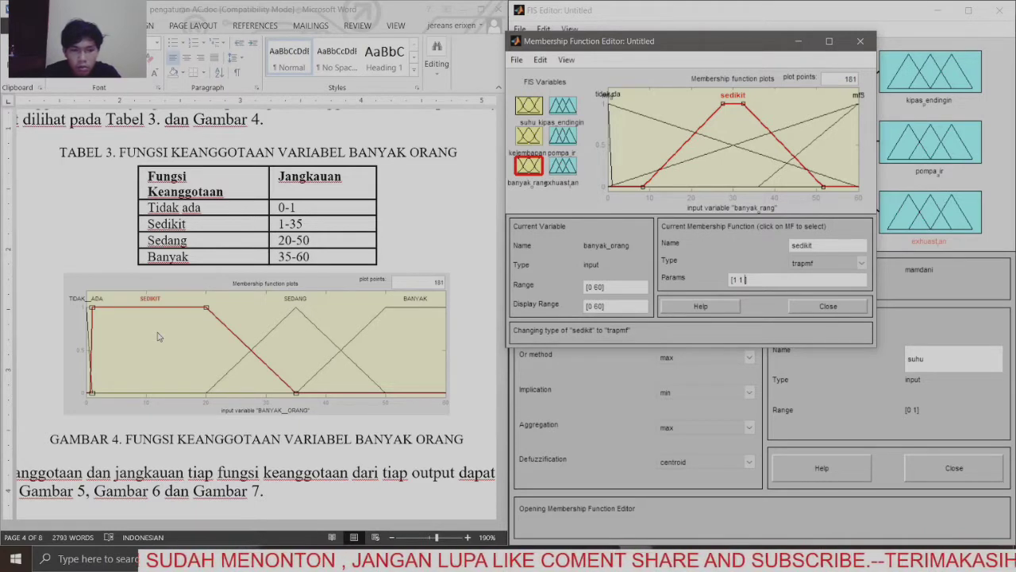
pyautogui.write('20')
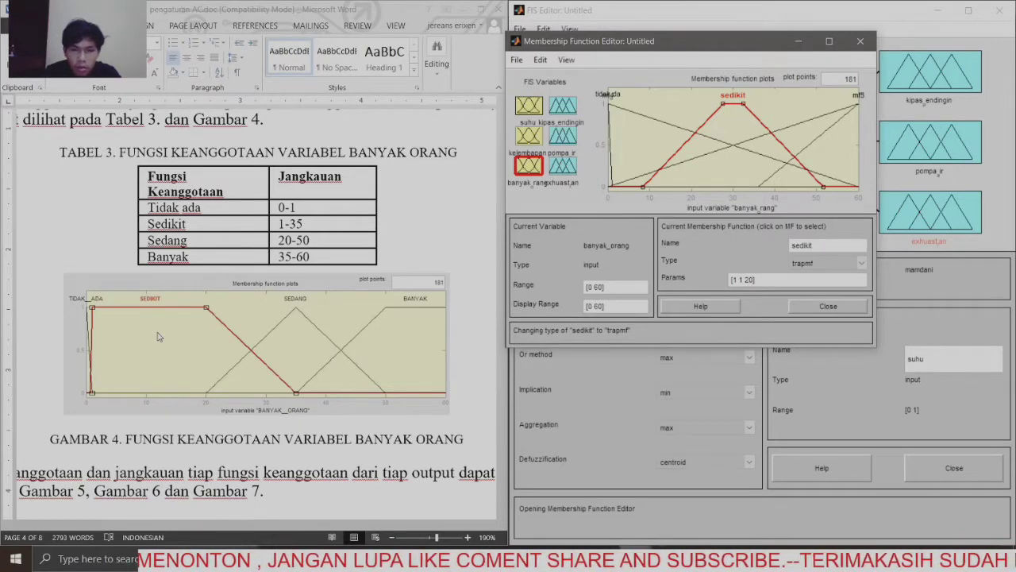
pyautogui.write(' 35')
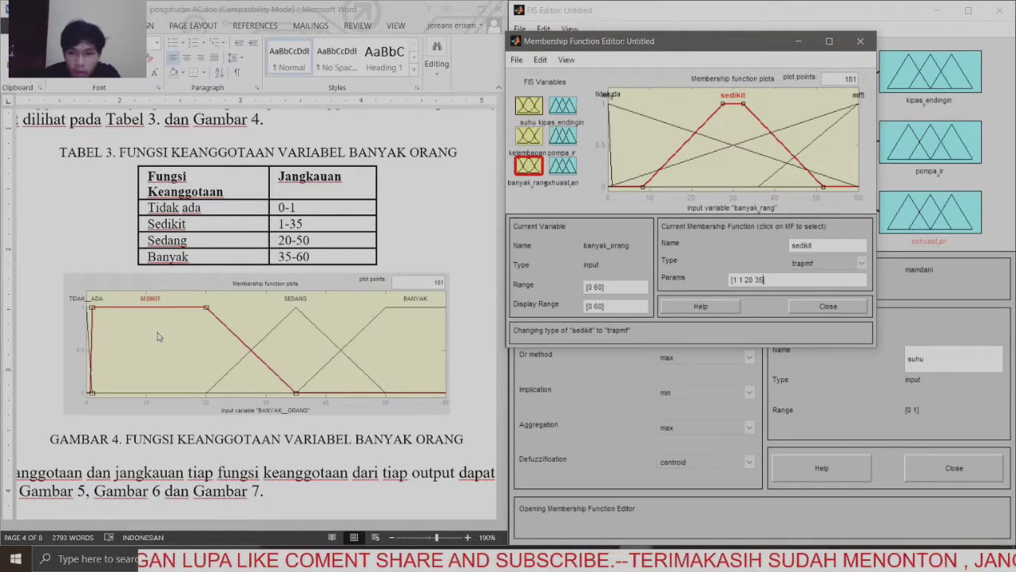
pyautogui.write(']')
pyautogui.click(716, 143)
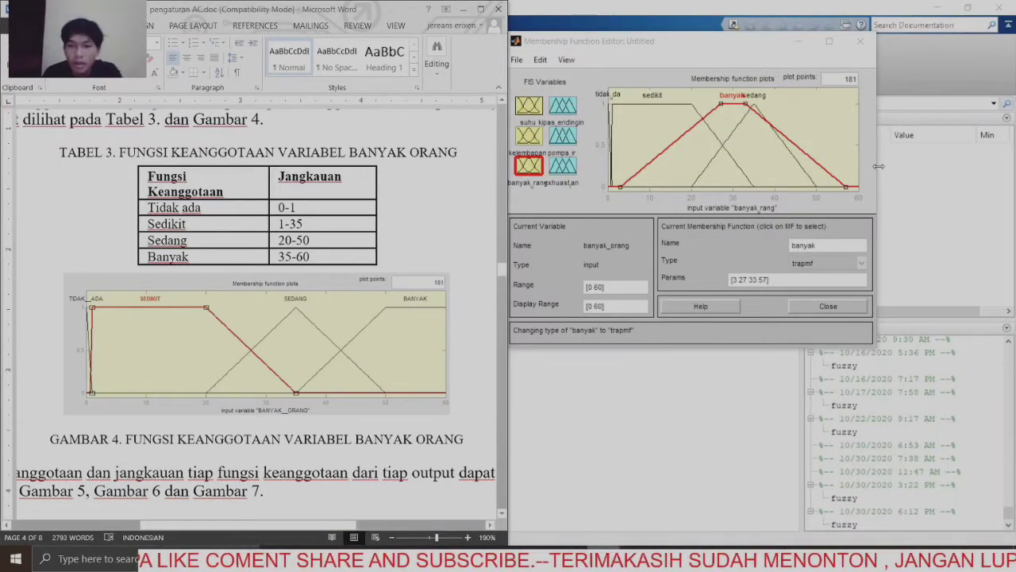
# Step: Set the parameters of banyak_orang's banyak membership function to [35 50 60 75]
pyautogui.click(766, 284)
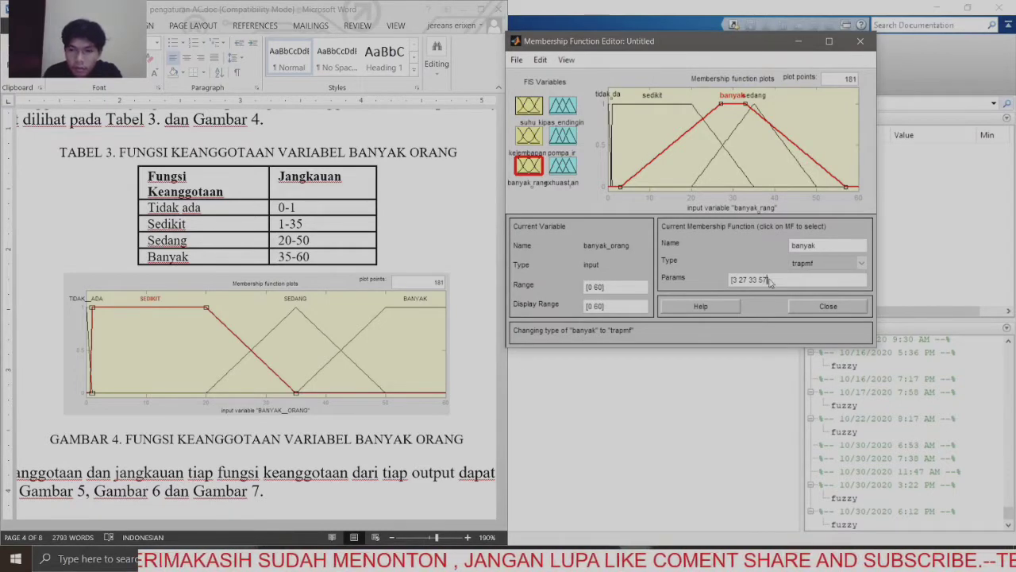
pyautogui.press('BackSpace')
pyautogui.press('BackSpace')
pyautogui.press('BackSpace')
pyautogui.press('BackSpace')
pyautogui.press('BackSpace')
pyautogui.press('BackSpace')
pyautogui.press('BackSpace')
pyautogui.press('BackSpace')
pyautogui.press('BackSpace')
pyautogui.press('BackSpace')
pyautogui.press('BackSpace')
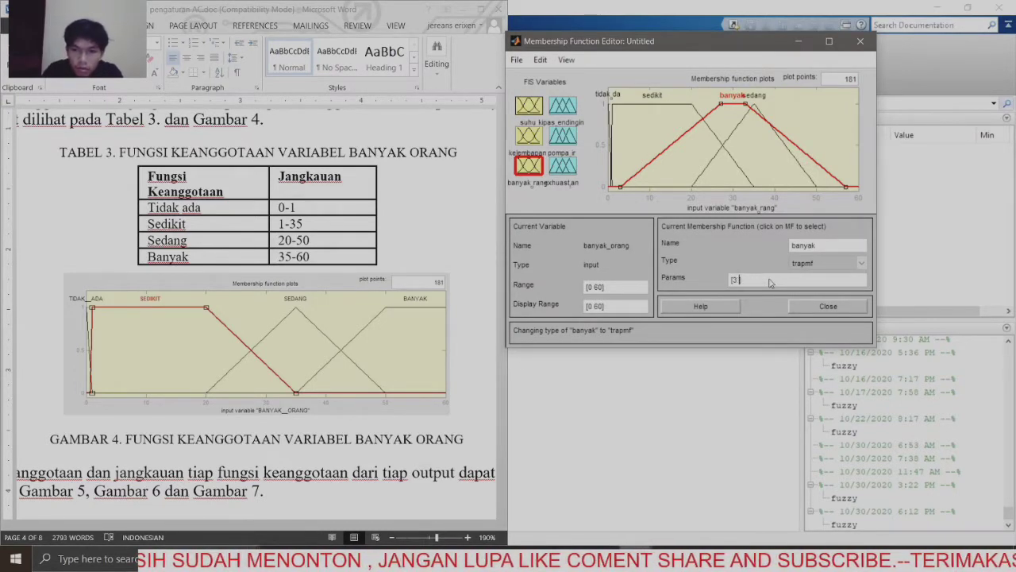
pyautogui.write('35 ')
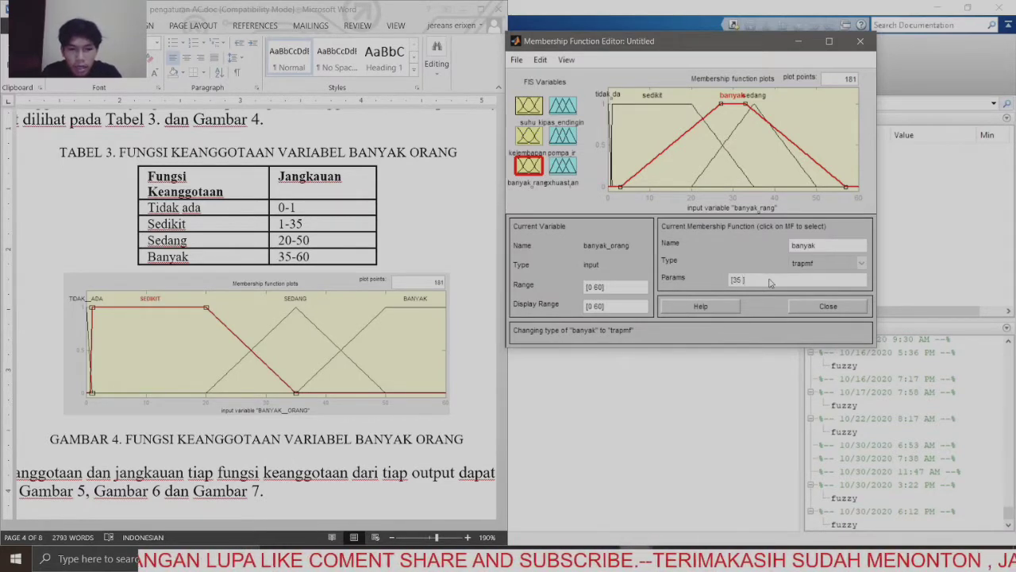
pyautogui.write('50')
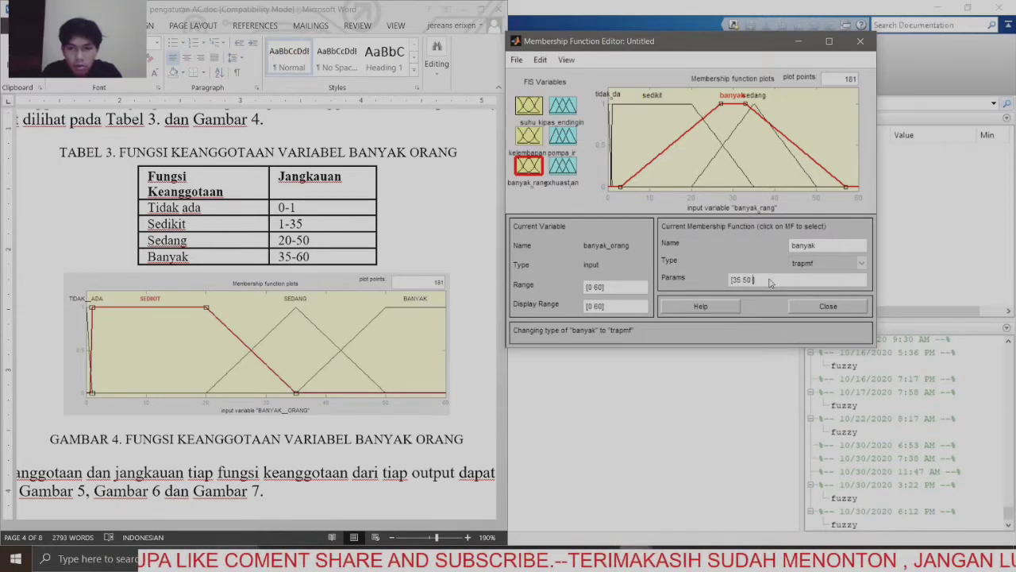
pyautogui.write(' 60')
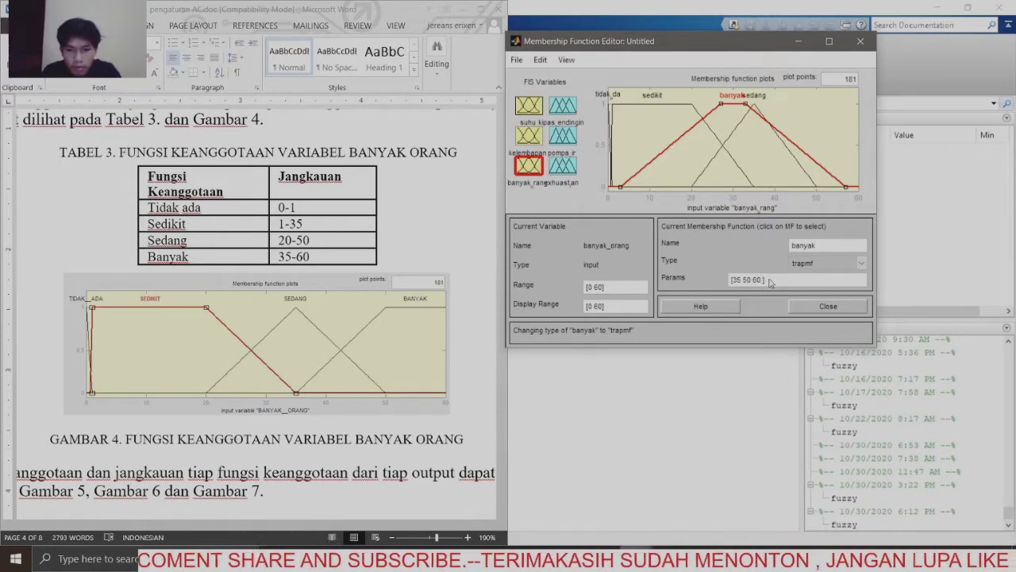
pyautogui.write(' 75')
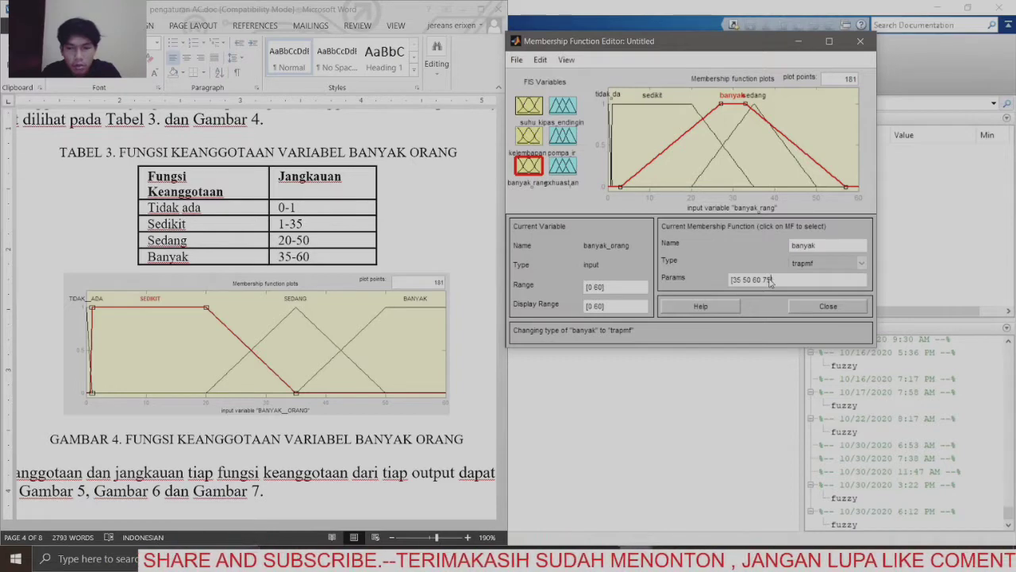
pyautogui.press('Return')
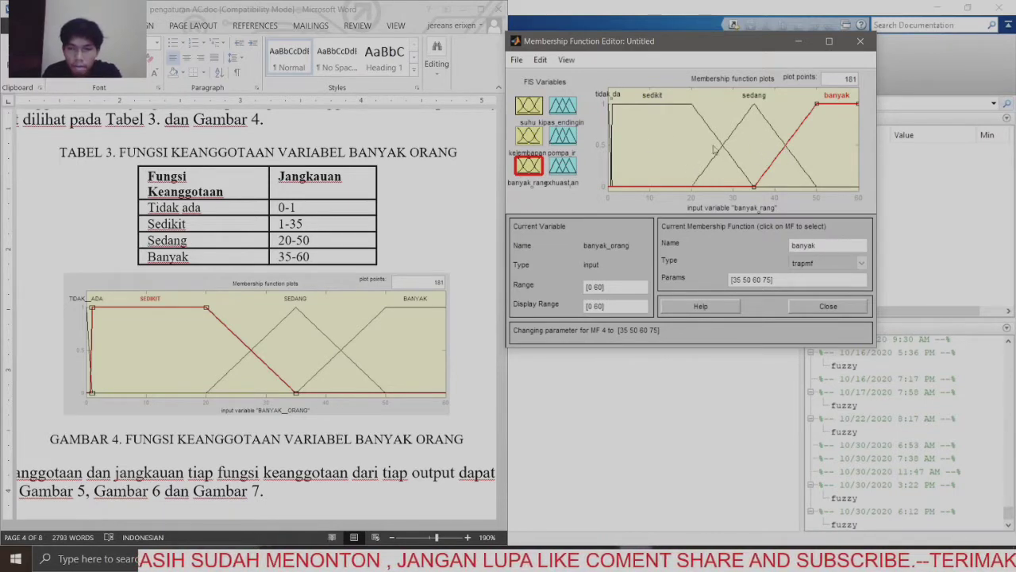
# Step: Select the output variable kipas_pendingin and examine Table 4 and Figure 5 in the Word document, zoomed out to 150%, for its membership function ranges
pyautogui.click(560, 110)
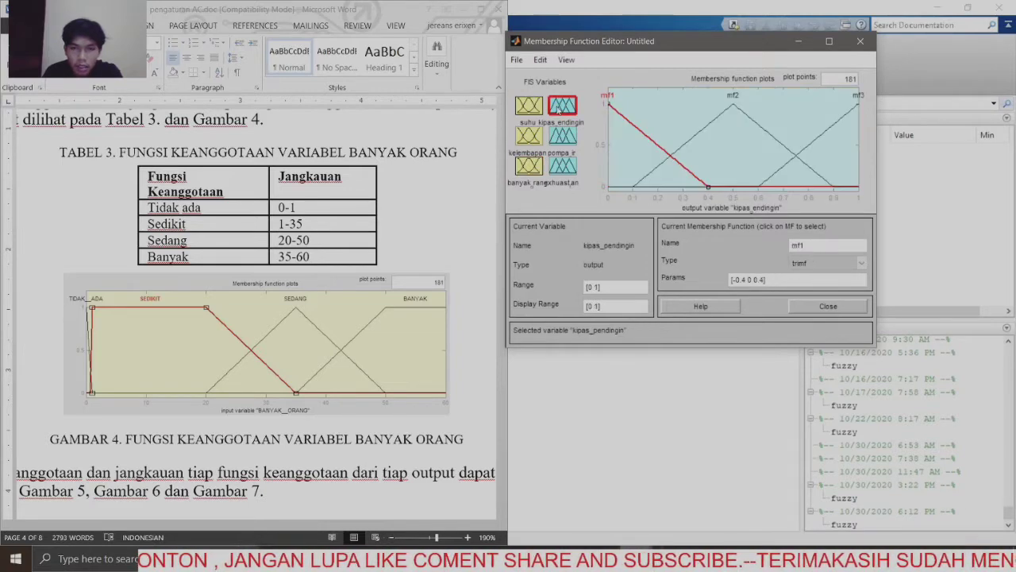
pyautogui.click(477, 254)
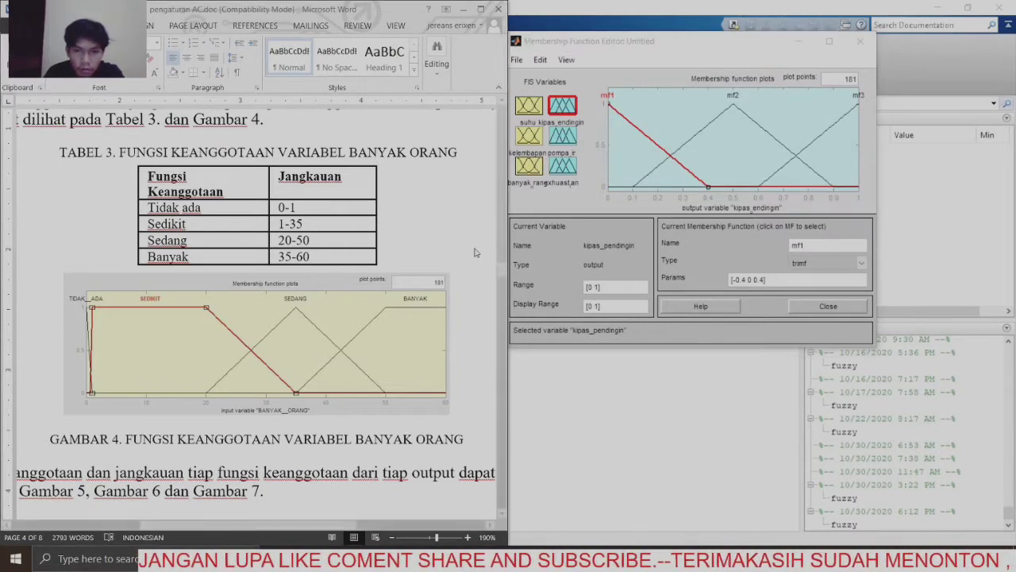
pyautogui.moveTo(501, 268); pyautogui.dragTo(503, 286)
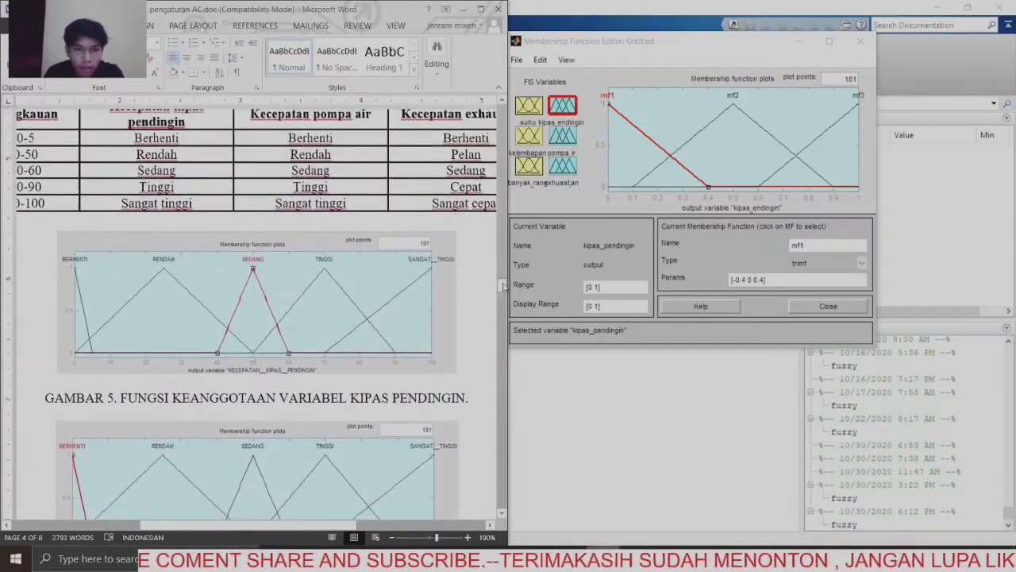
pyautogui.click(394, 538)
pyautogui.click(394, 538)
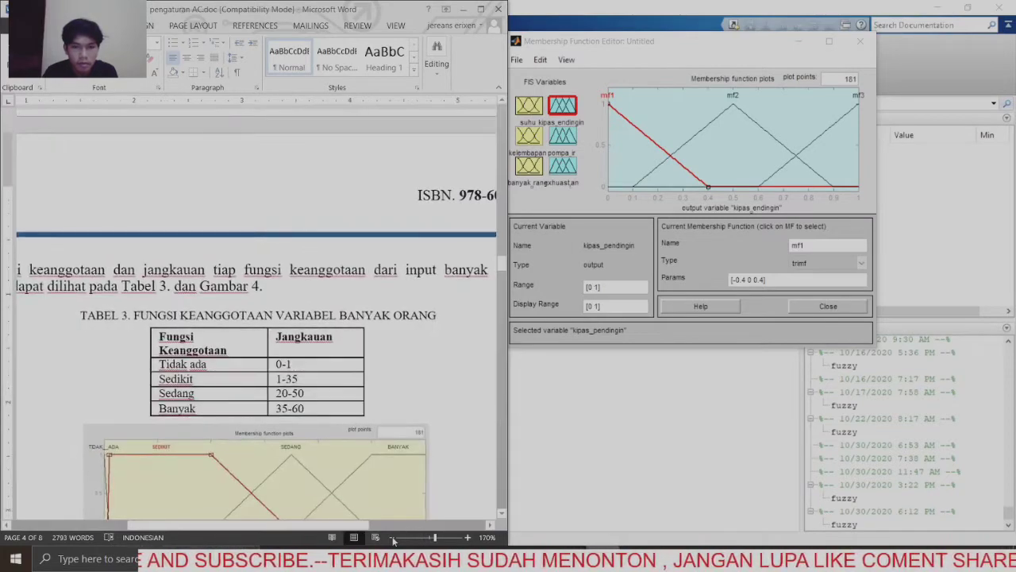
pyautogui.click(394, 538)
pyautogui.click(394, 538)
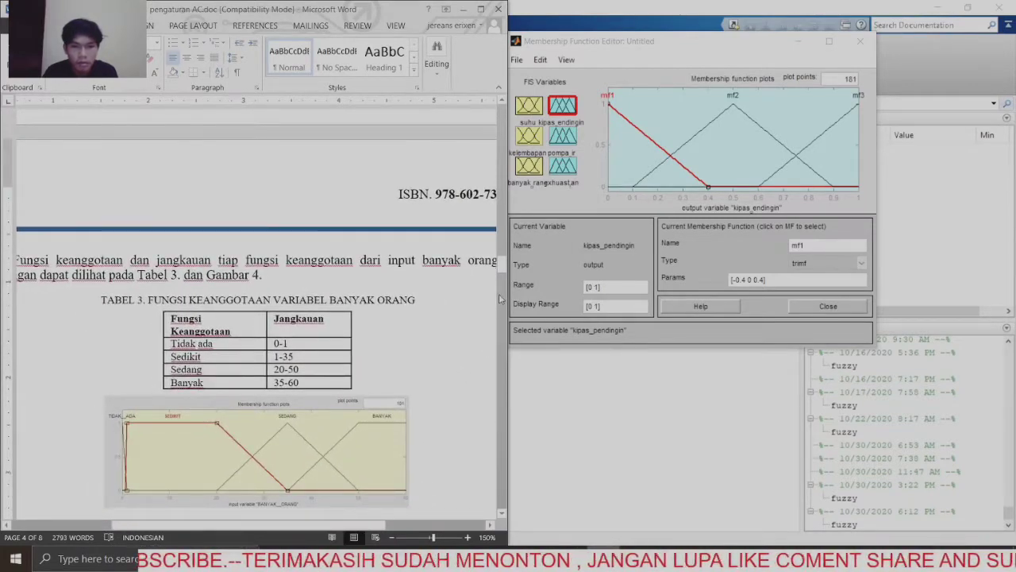
pyautogui.moveTo(503, 270); pyautogui.dragTo(504, 290)
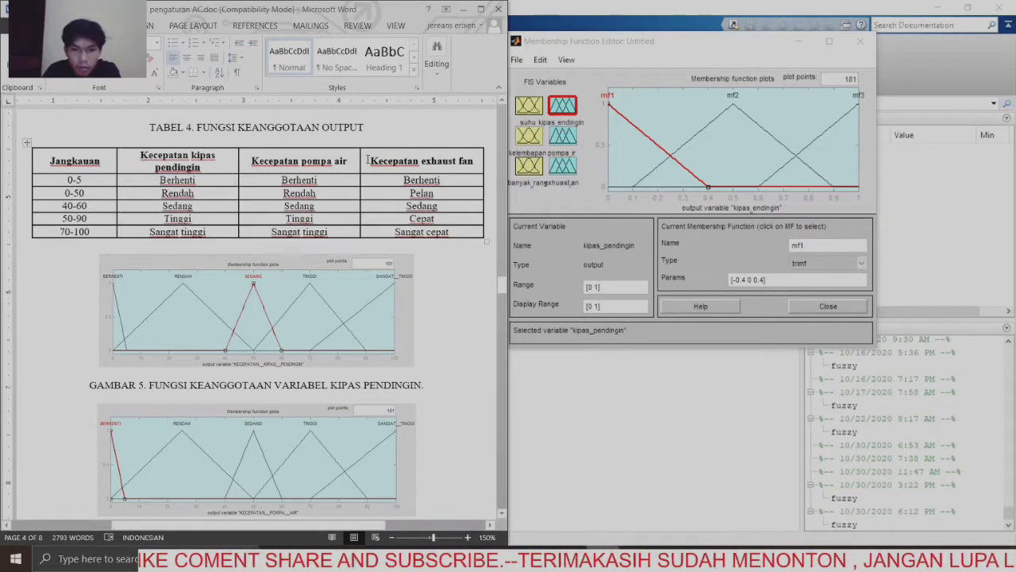
pyautogui.moveTo(502, 289)
pyautogui.mouseDown()
pyautogui.moveTo(505, 299)
pyautogui.moveTo(503, 285)
pyautogui.mouseUp()
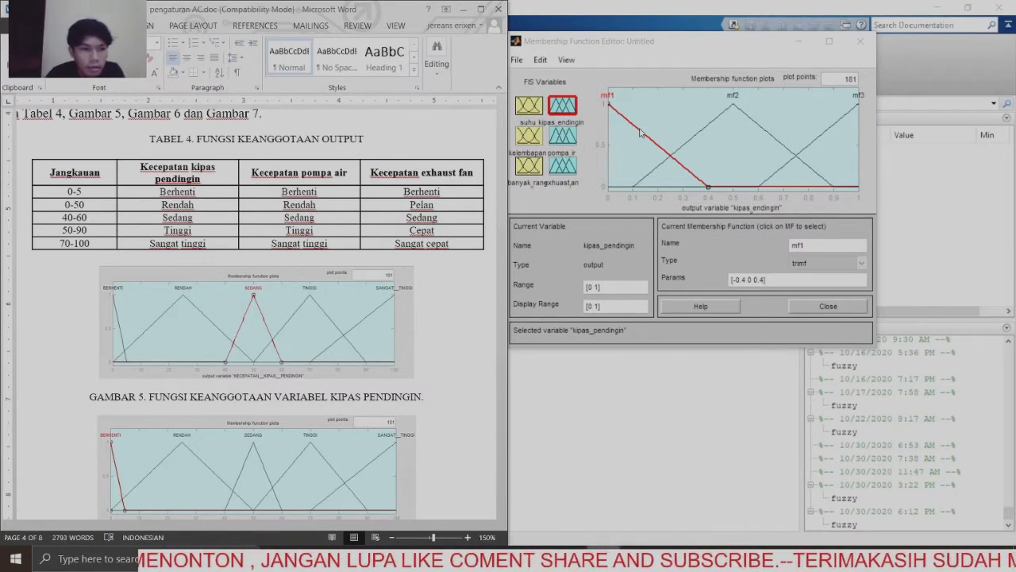
# Step: Add two trimf membership functions to the output variable kipas_pendingin
pyautogui.click(539, 61)
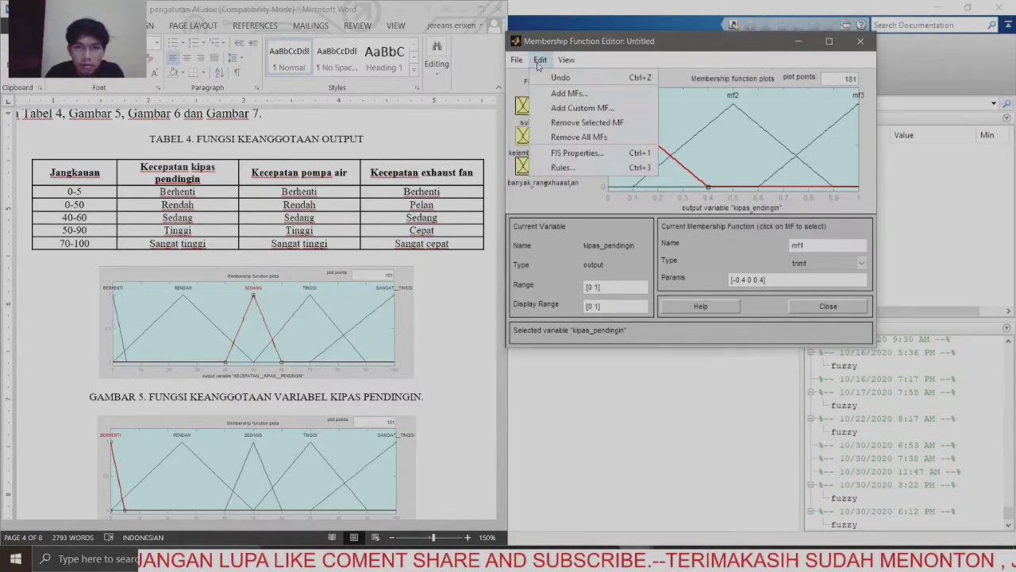
pyautogui.click(568, 93)
pyautogui.click(712, 219)
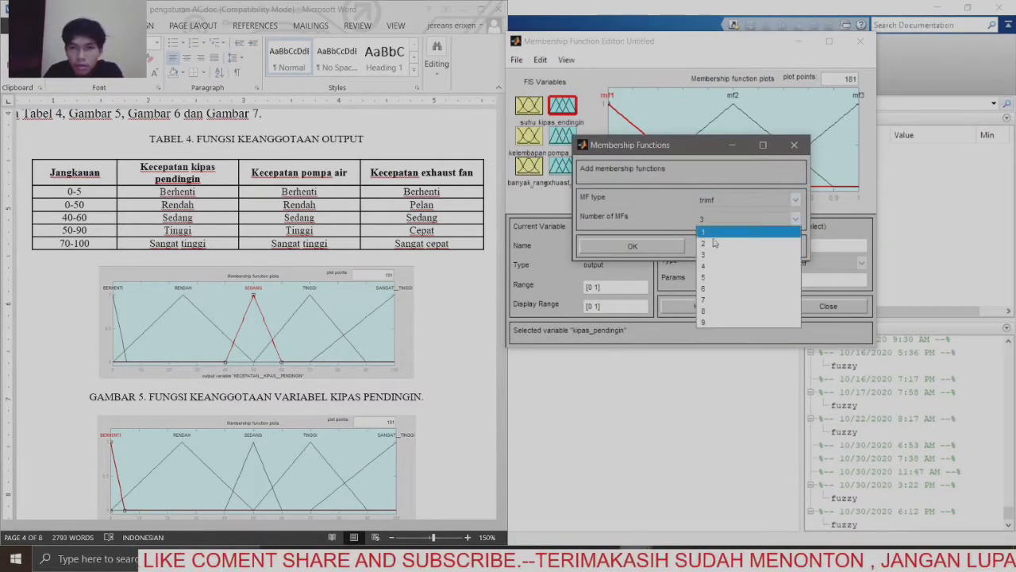
pyautogui.click(716, 244)
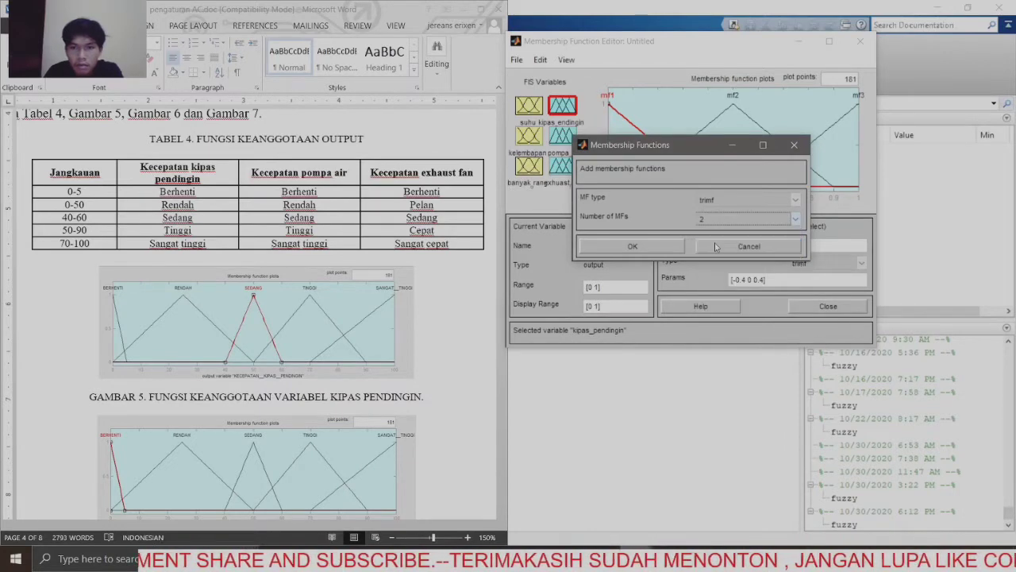
pyautogui.click(673, 247)
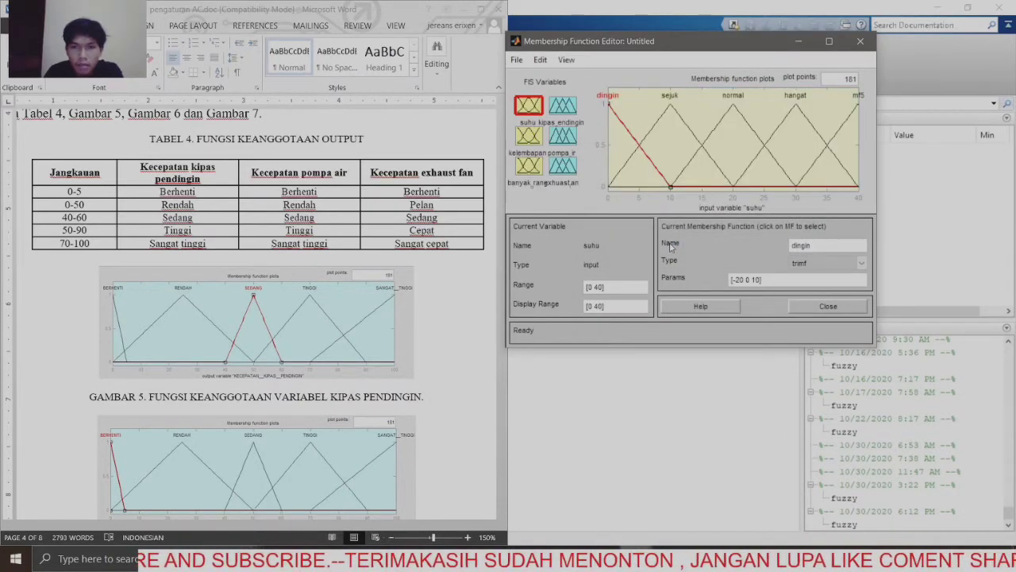
# Step: Reselect the output variable kipas_pendingin and set its range to [0 100]
pyautogui.click(562, 108)
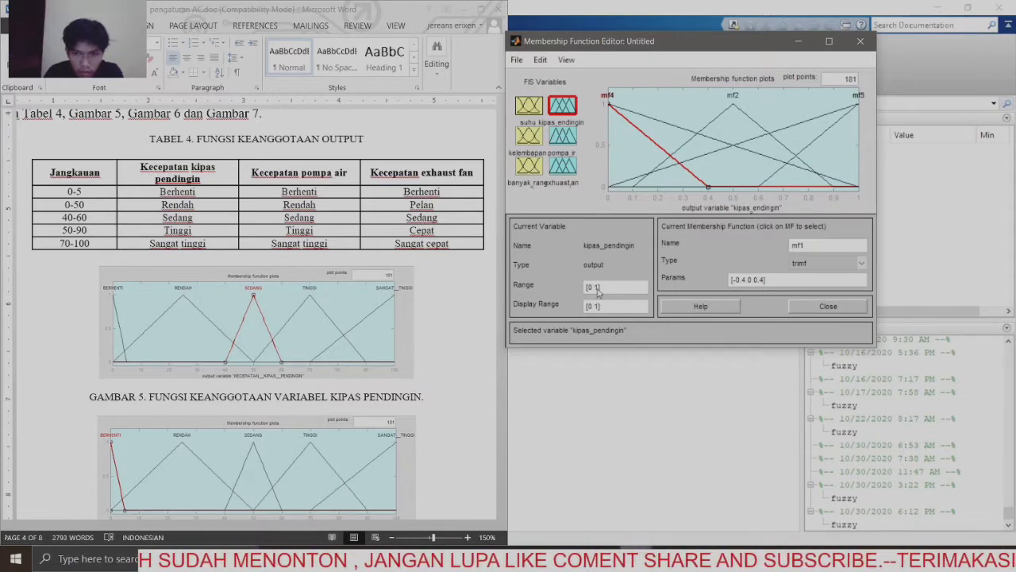
pyautogui.write('00')
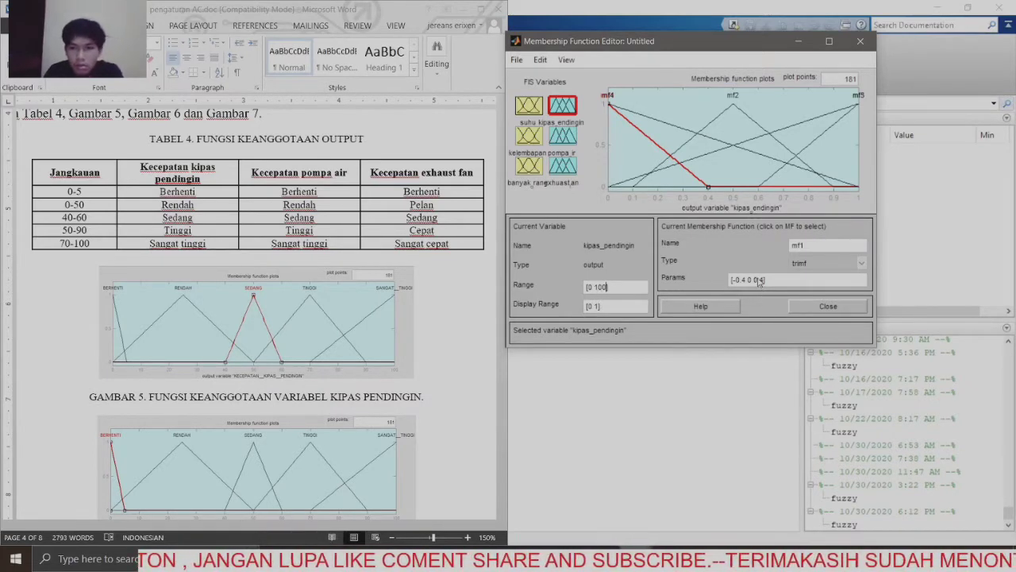
pyautogui.click(810, 248)
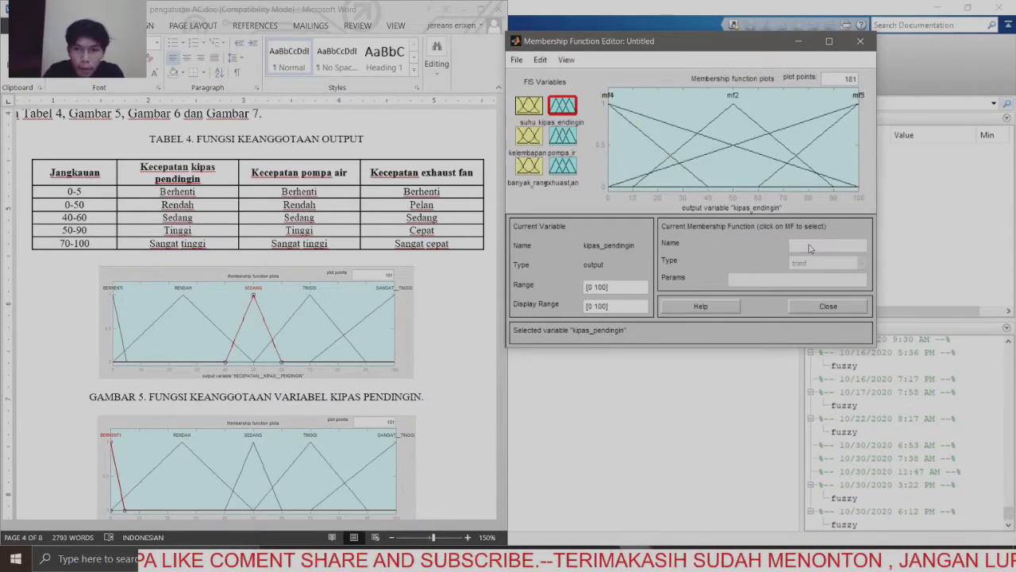
# Step: Rename kipas_pendingin's membership function mf1 as berhenti
pyautogui.click(664, 152)
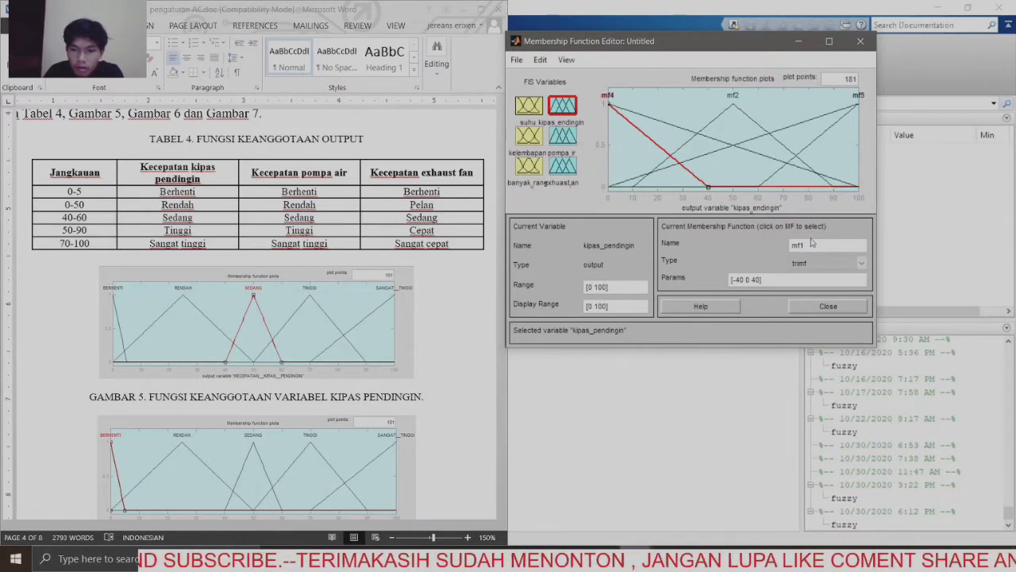
pyautogui.press('BackSpace')
pyautogui.press('BackSpace')
pyautogui.press('BackSpace')
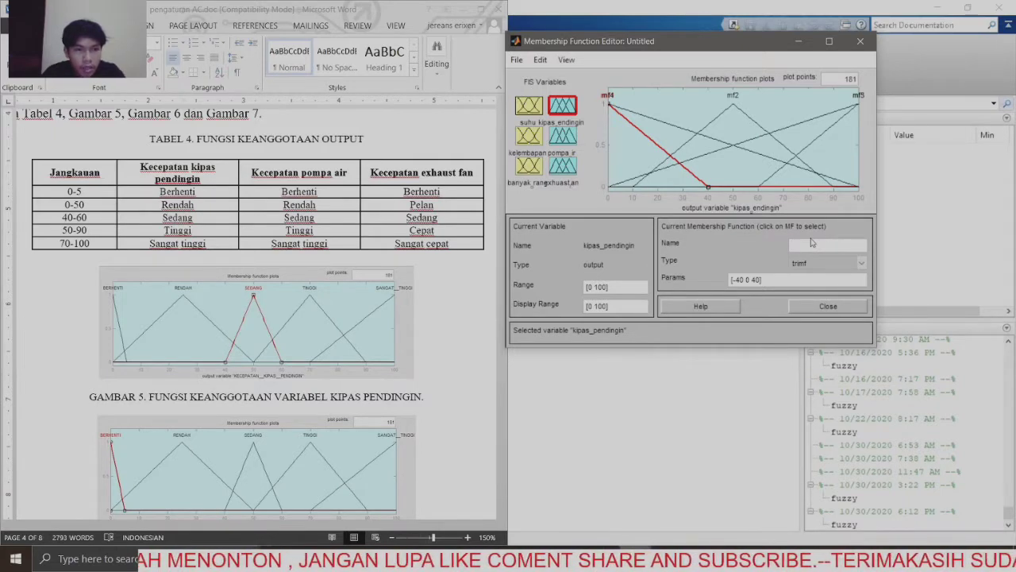
pyautogui.write('berhen')
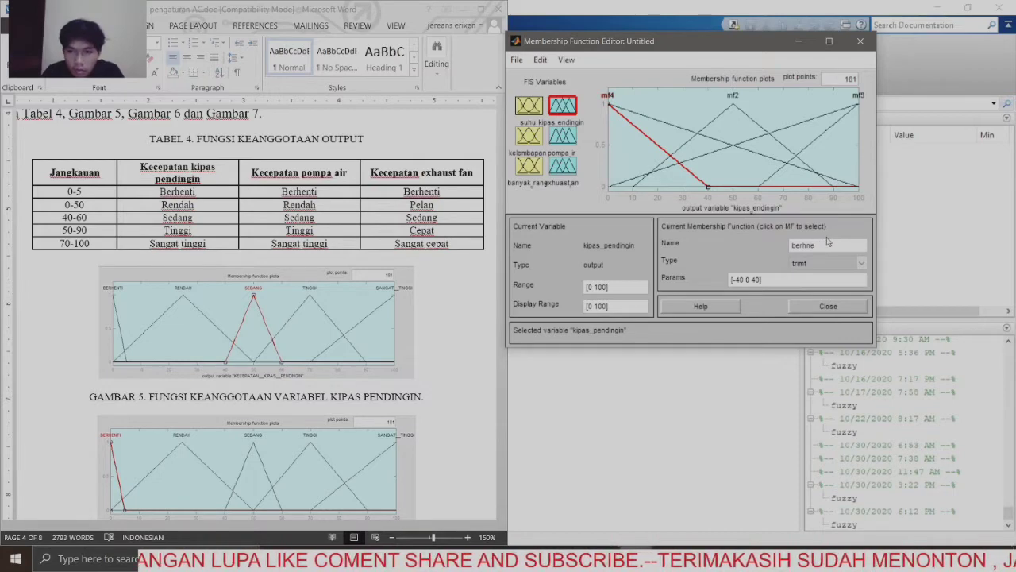
pyautogui.press('BackSpace')
pyautogui.press('BackSpace')
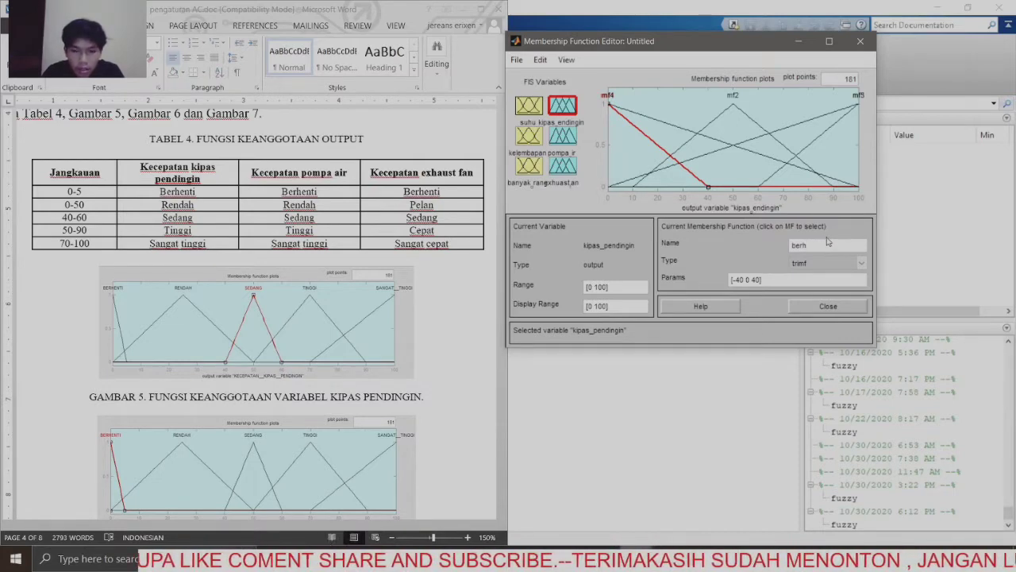
pyautogui.write('enti')
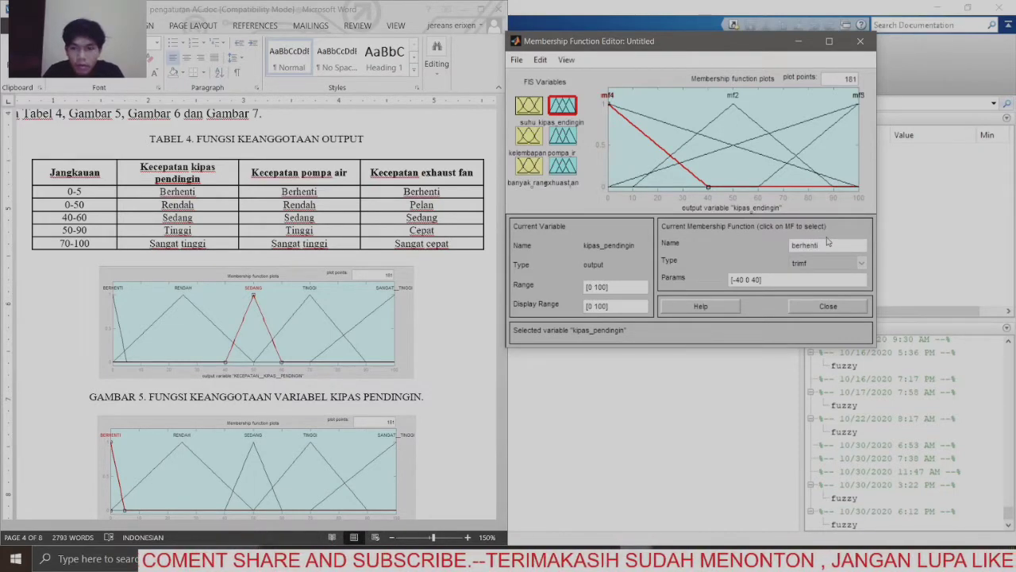
# Step: Try to set the parameters of kipas_pendingin's berhenti membership function to [--5 0 5]
pyautogui.click(759, 283)
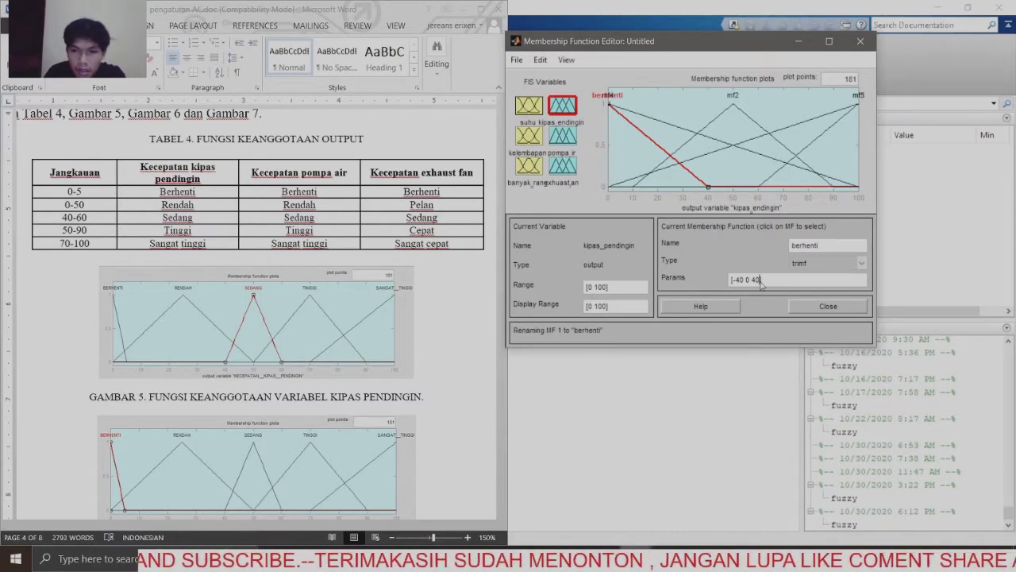
pyautogui.press('BackSpace')
pyautogui.press('BackSpace')
pyautogui.press('BackSpace')
pyautogui.press('BackSpace')
pyautogui.press('BackSpace')
pyautogui.press('BackSpace')
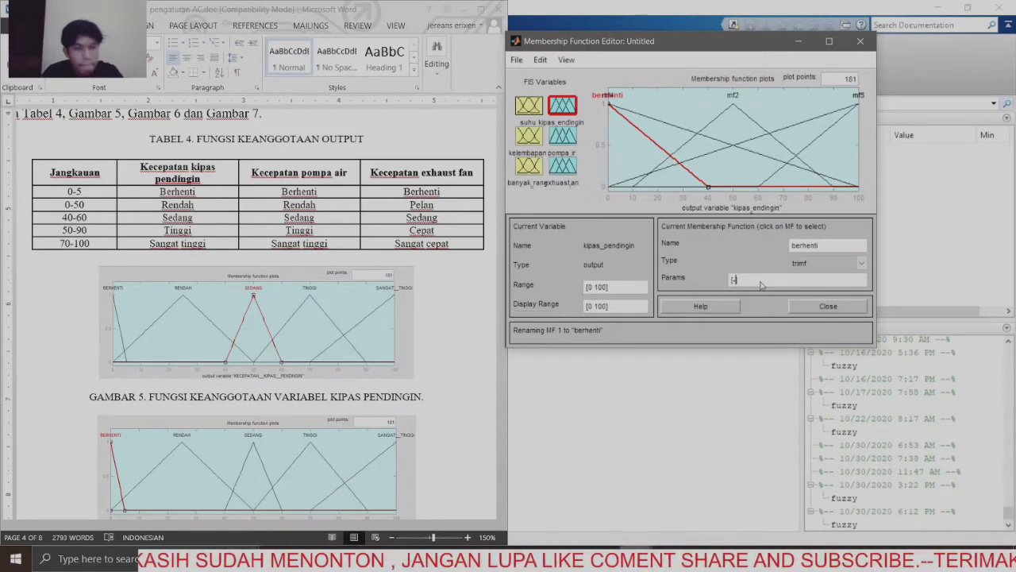
pyautogui.write('-')
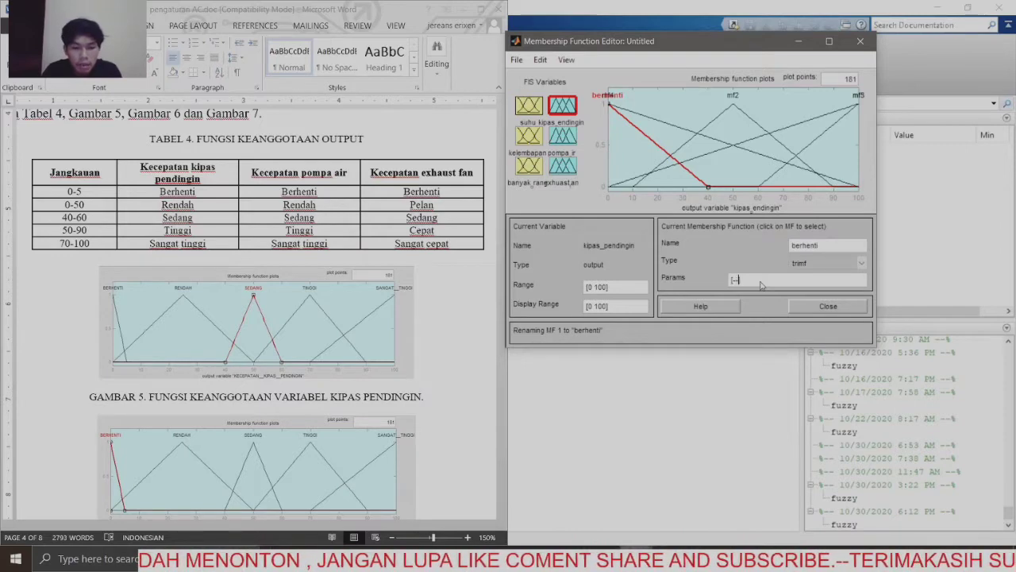
pyautogui.write('5 0 5')
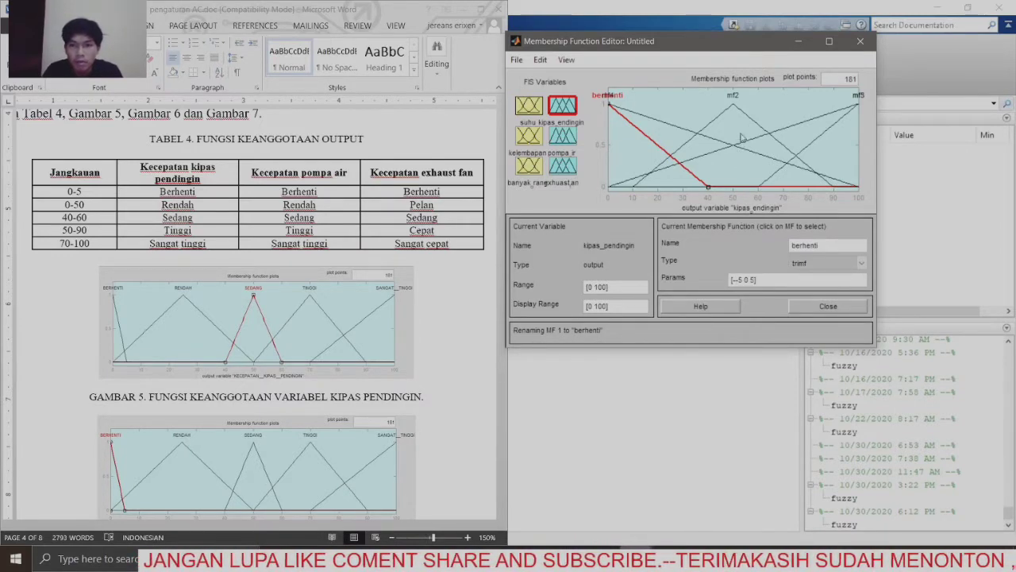
pyautogui.click(722, 113)
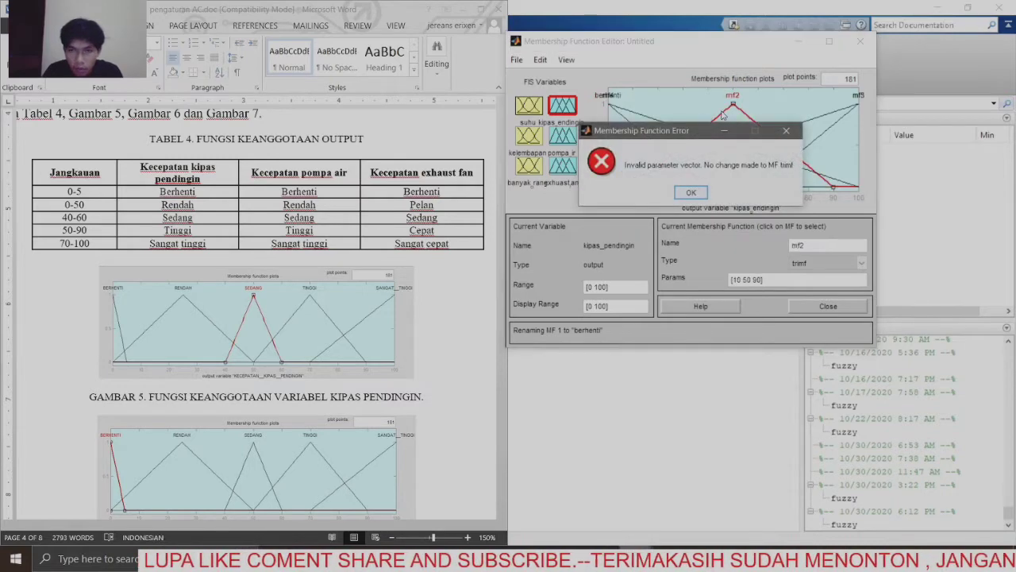
pyautogui.click(702, 194)
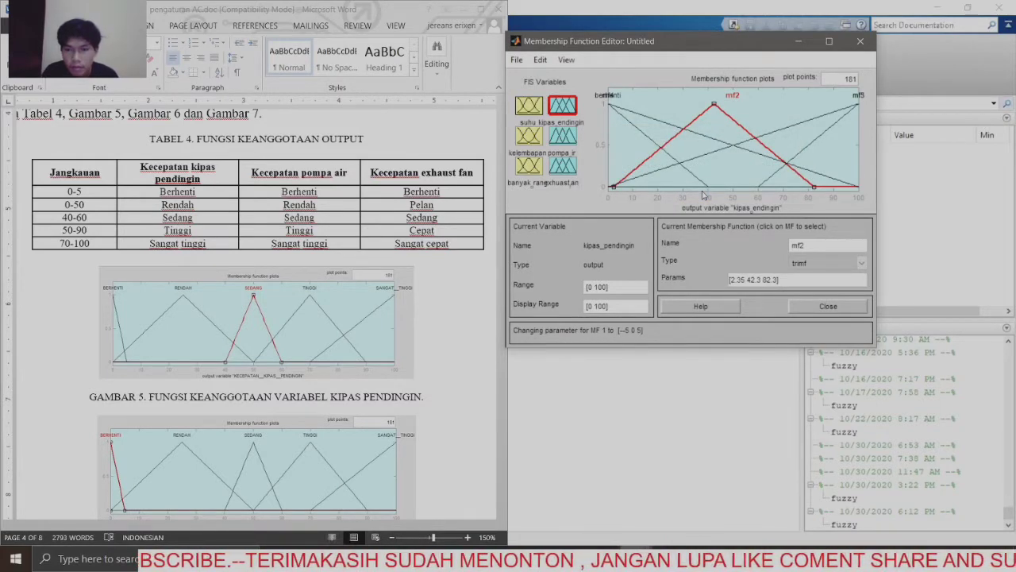
# Step: Set the parameters of kipas_pendingin's membership function mf2 to [0 25 50]
pyautogui.moveTo(741, 126); pyautogui.dragTo(768, 226)
pyautogui.moveTo(800, 255); pyautogui.dragTo(713, 122)
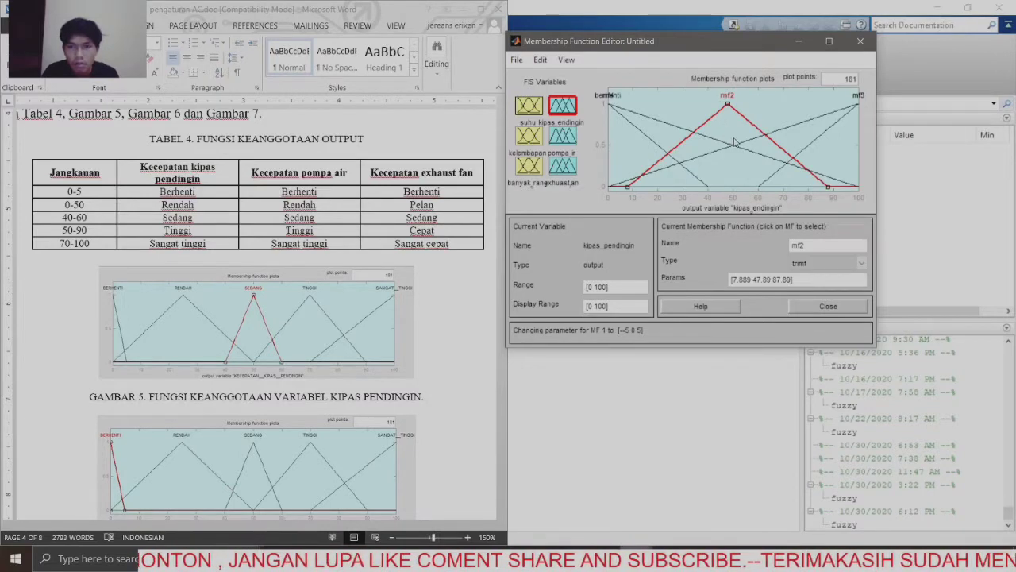
pyautogui.click(790, 279)
pyautogui.press('BackSpace')
pyautogui.press('BackSpace')
pyautogui.press('BackSpace')
pyautogui.press('BackSpace')
pyautogui.press('BackSpace')
pyautogui.press('BackSpace')
pyautogui.press('BackSpace')
pyautogui.press('BackSpace')
pyautogui.press('BackSpace')
pyautogui.press('BackSpace')
pyautogui.press('BackSpace')
pyautogui.press('BackSpace')
pyautogui.press('BackSpace')
pyautogui.press('BackSpace')
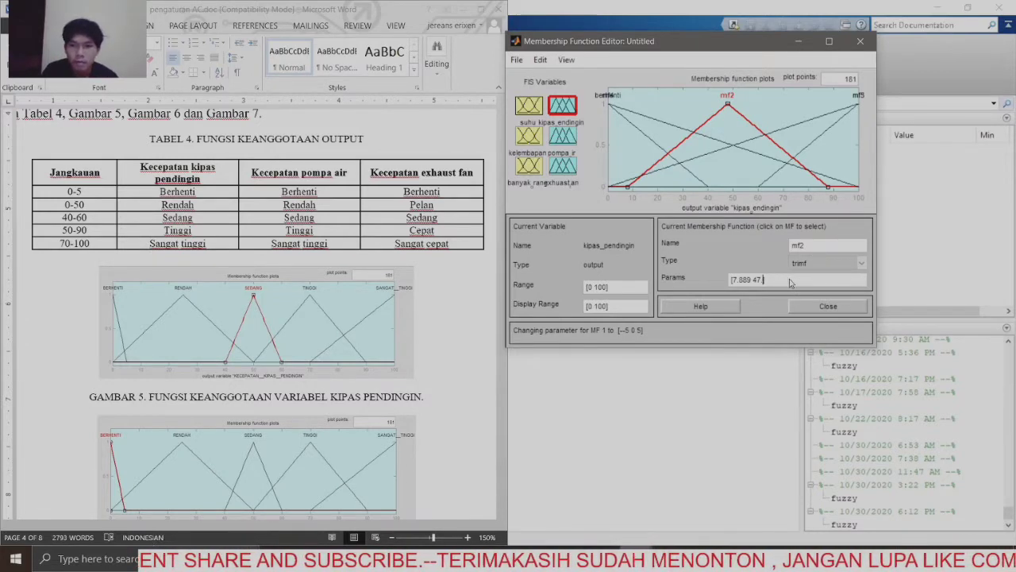
pyautogui.press('BackSpace')
pyautogui.press('BackSpace')
pyautogui.press('BackSpace')
pyautogui.press('BackSpace')
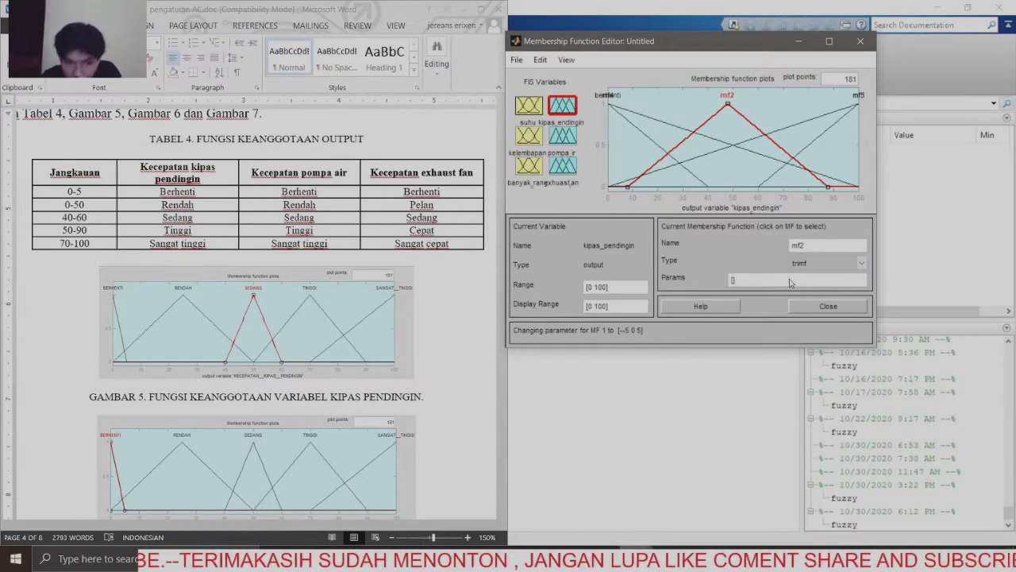
pyautogui.write('0 25 50')
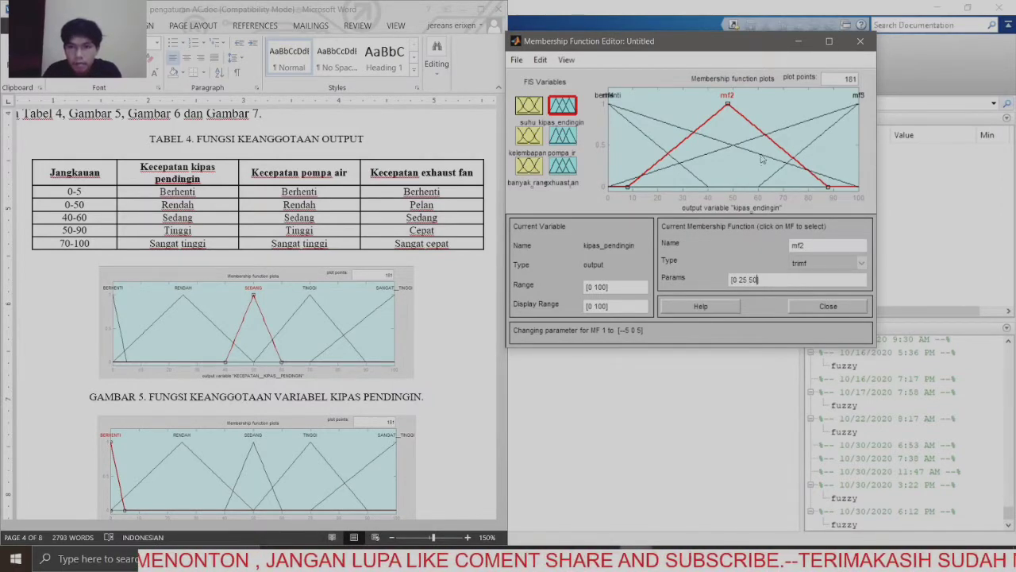
pyautogui.press('Return')
# Step: Rename kipas_pendingin's membership function mf3 as sedang
pyautogui.click(789, 132)
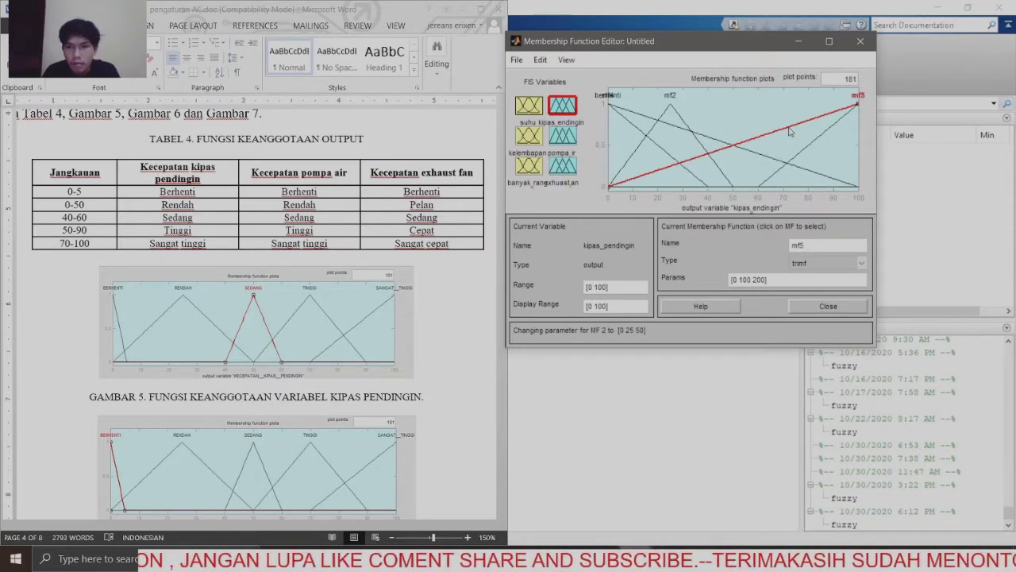
pyautogui.click(785, 160)
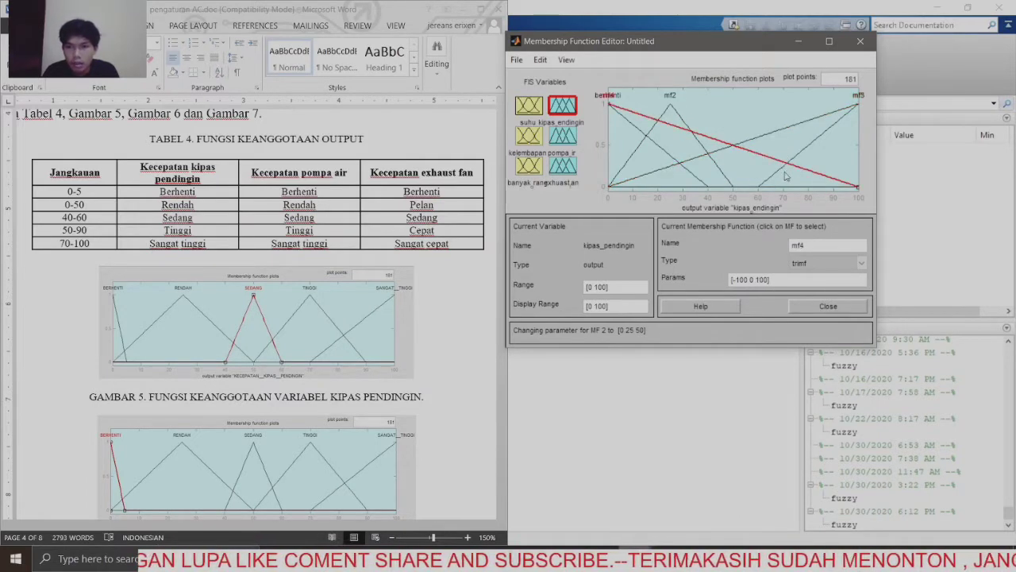
pyautogui.click(692, 176)
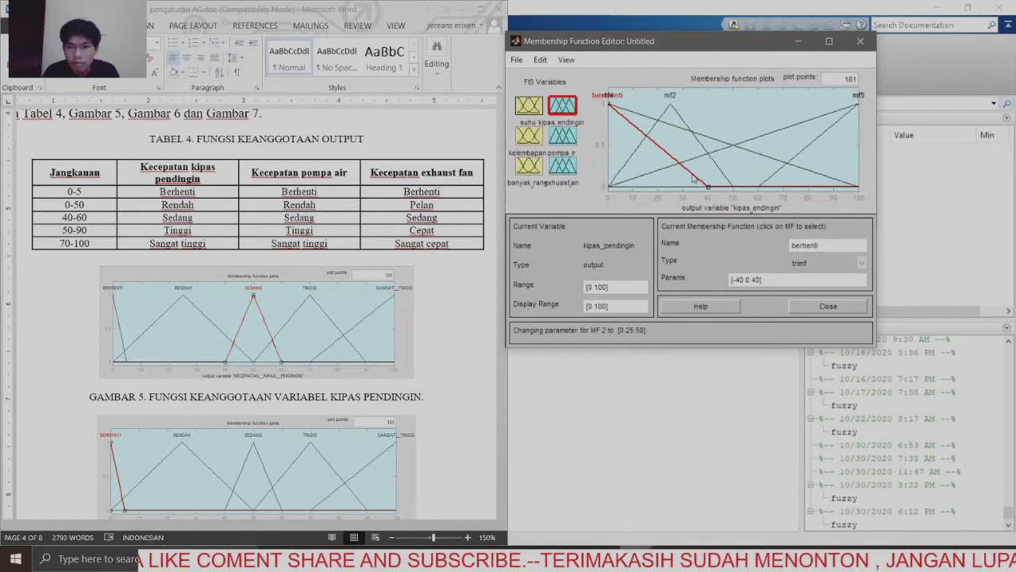
pyautogui.click(708, 159)
pyautogui.click(784, 168)
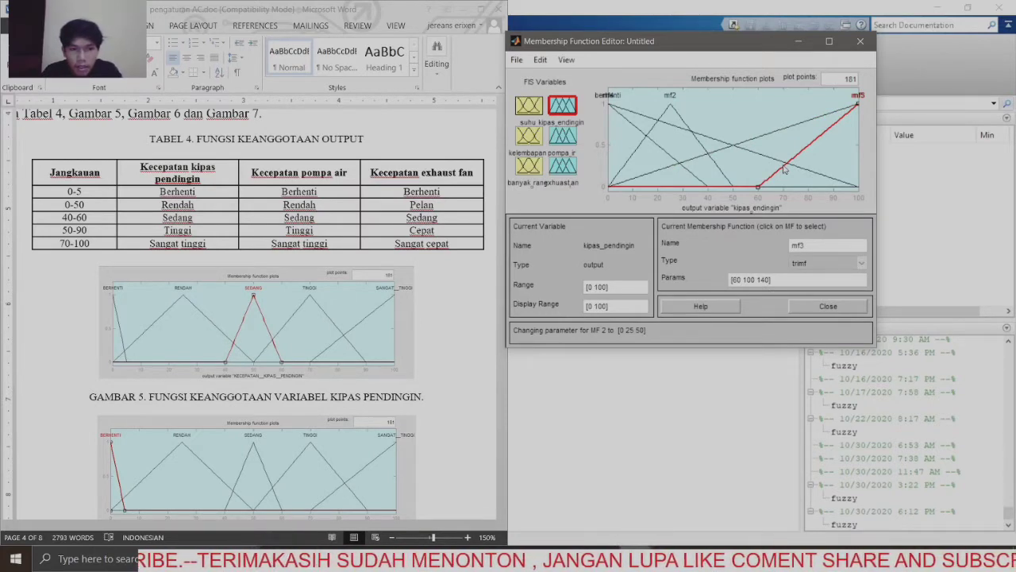
pyautogui.click(804, 248)
pyautogui.press('BackSpace')
pyautogui.press('BackSpace')
pyautogui.press('BackSpace')
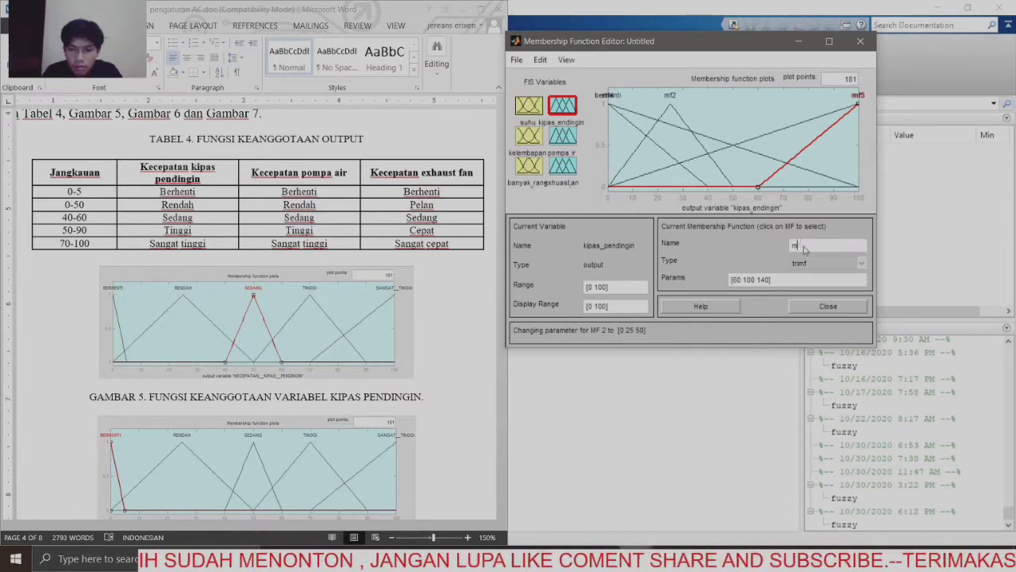
pyautogui.write('seda')
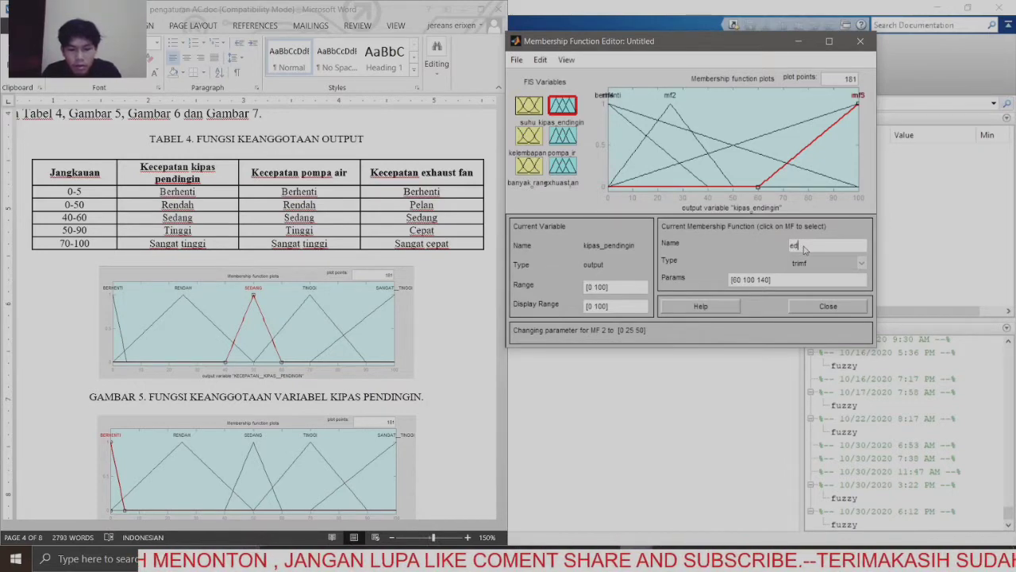
pyautogui.write('ng')
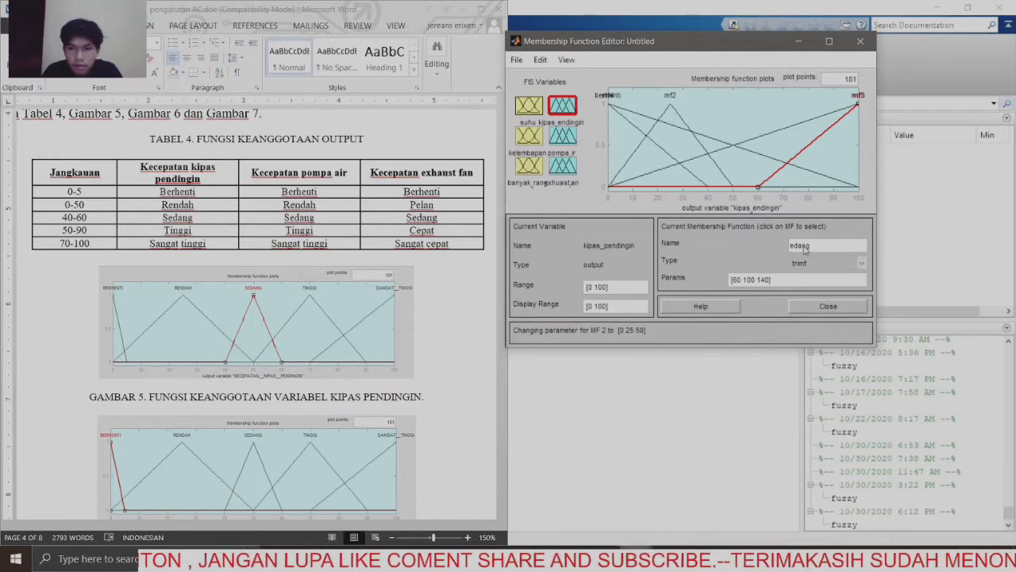
pyautogui.press('BackSpace')
pyautogui.press('BackSpace')
pyautogui.press('BackSpace')
pyautogui.press('BackSpace')
pyautogui.press('BackSpace')
pyautogui.press('BackSpace')
pyautogui.write('s')
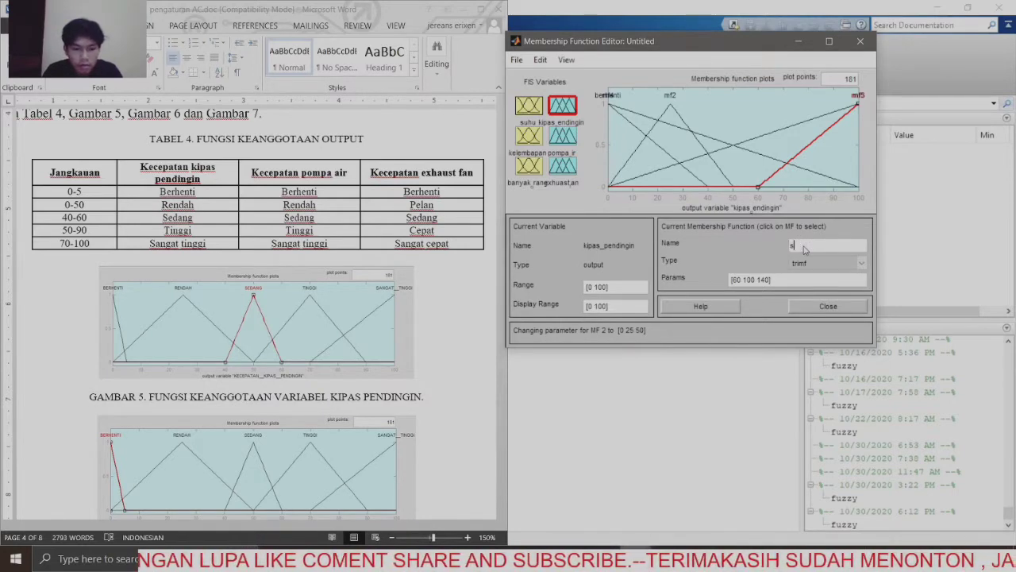
pyautogui.write('edang')
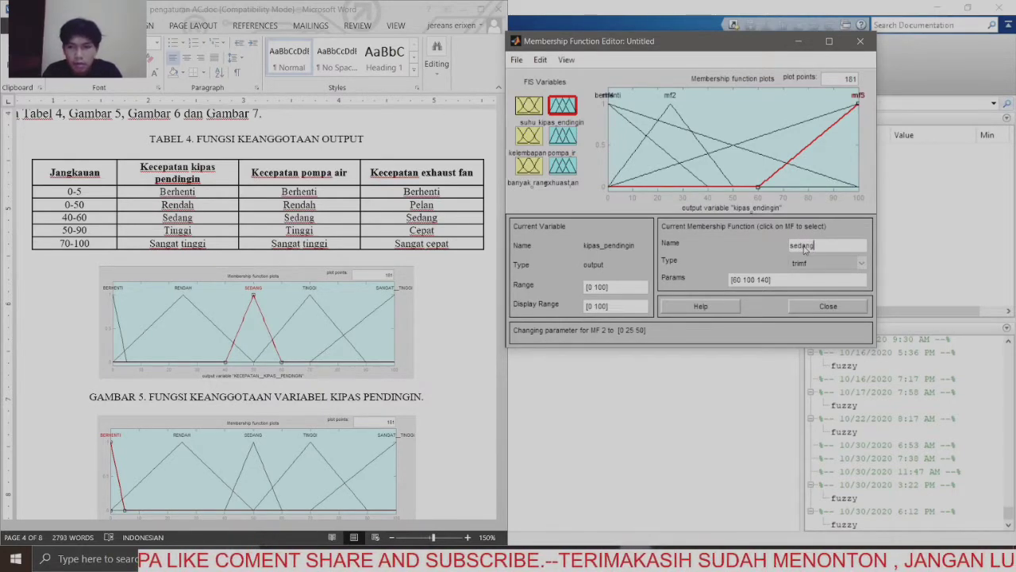
# Step: Set the parameters of kipas_pendingin's sedang membership function to [40 50 60]
pyautogui.click(767, 282)
pyautogui.press('BackSpace')
pyautogui.press('BackSpace')
pyautogui.press('BackSpace')
pyautogui.press('BackSpace')
pyautogui.press('BackSpace')
pyautogui.press('BackSpace')
pyautogui.press('BackSpace')
pyautogui.press('BackSpace')
pyautogui.press('BackSpace')
pyautogui.press('BackSpace')
pyautogui.press('BackSpace')
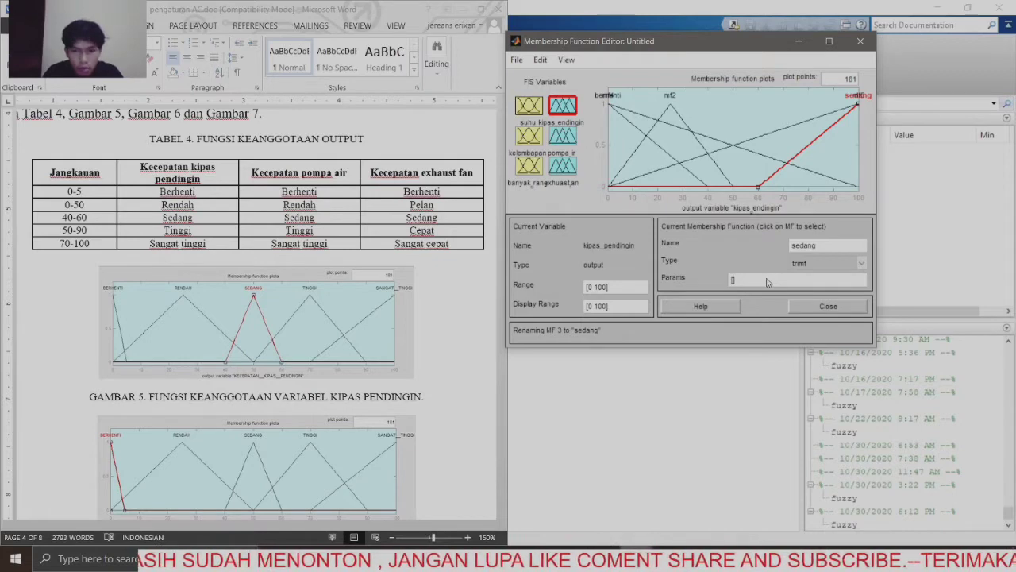
pyautogui.write('40 50')
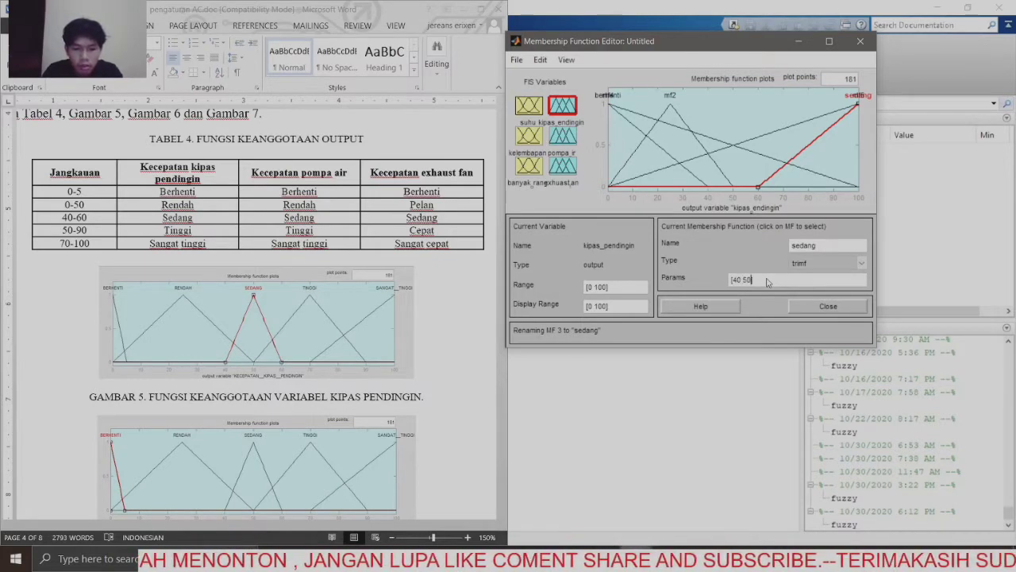
pyautogui.write(' 60')
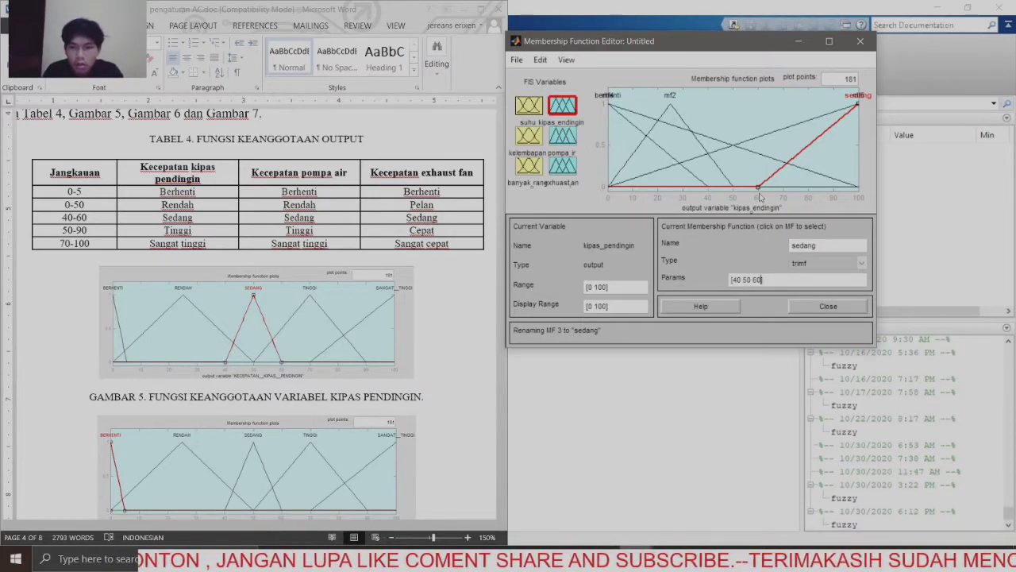
pyautogui.press('Return')
pyautogui.click(724, 149)
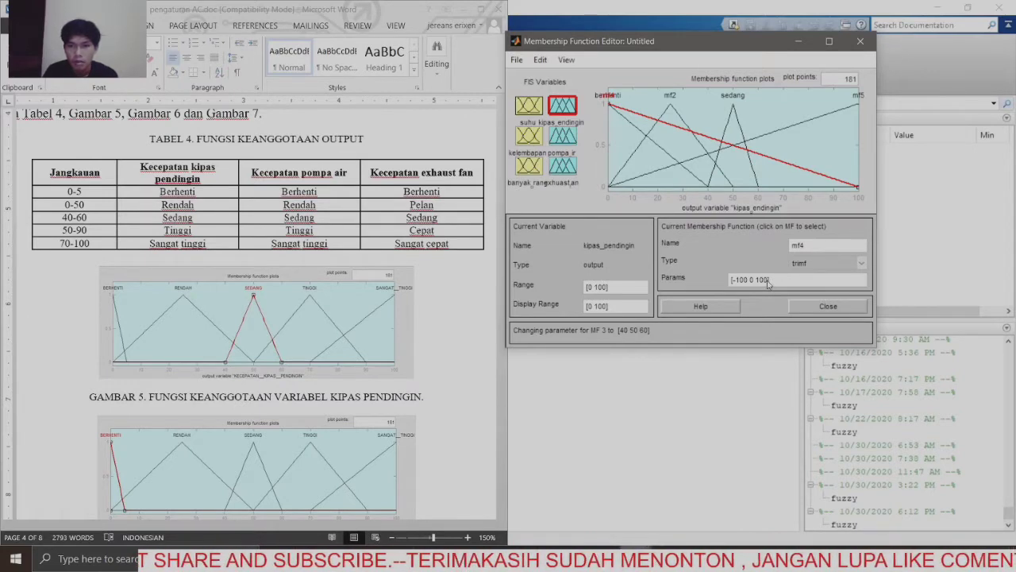
pyautogui.press('BackSpace')
pyautogui.press('BackSpace')
pyautogui.press('BackSpace')
pyautogui.press('BackSpace')
pyautogui.press('BackSpace')
pyautogui.press('BackSpace')
pyautogui.press('BackSpace')
pyautogui.press('BackSpace')
pyautogui.press('BackSpace')
pyautogui.press('BackSpace')
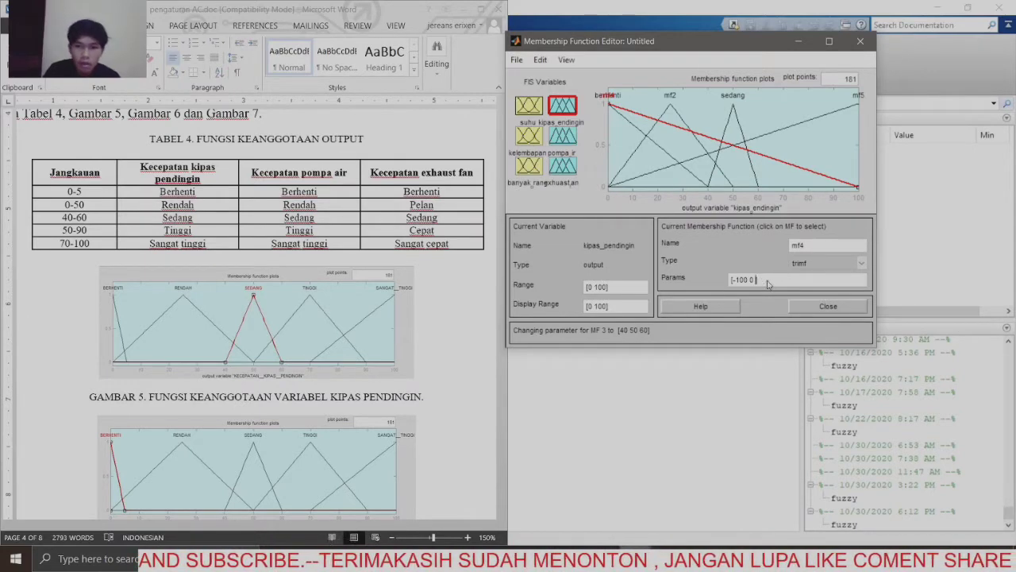
pyautogui.press('BackSpace')
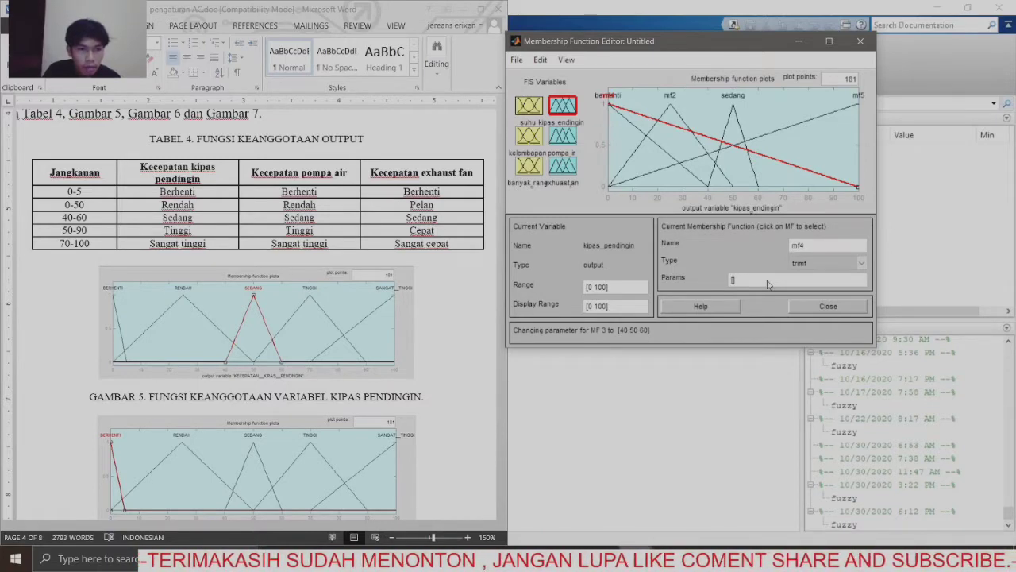
# Step: Rename kipas_pendingin's membership function mf4 as tinggi
pyautogui.click(814, 251)
pyautogui.press('BackSpace')
pyautogui.press('BackSpace')
pyautogui.press('BackSpace')
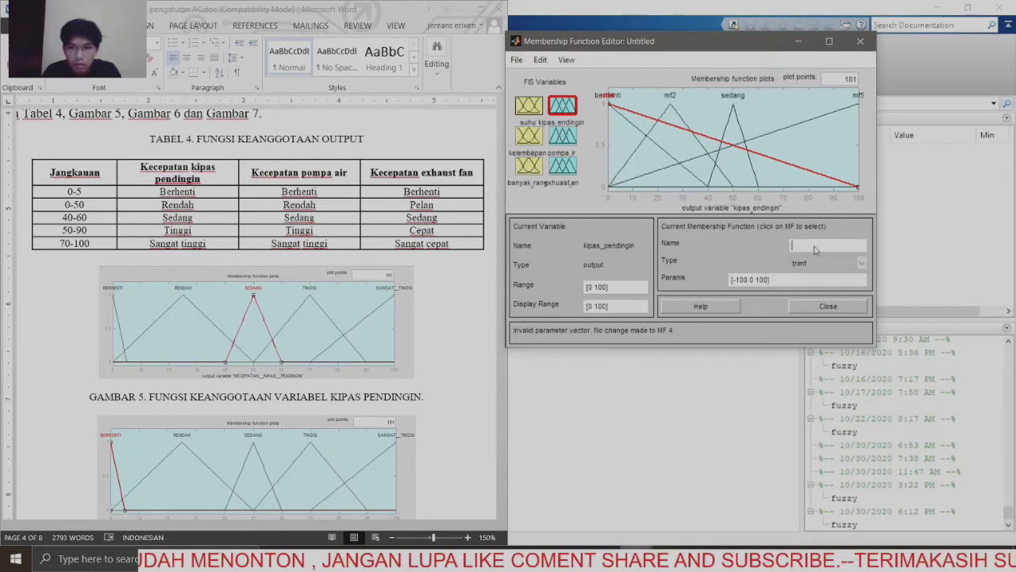
pyautogui.write('tinggi')
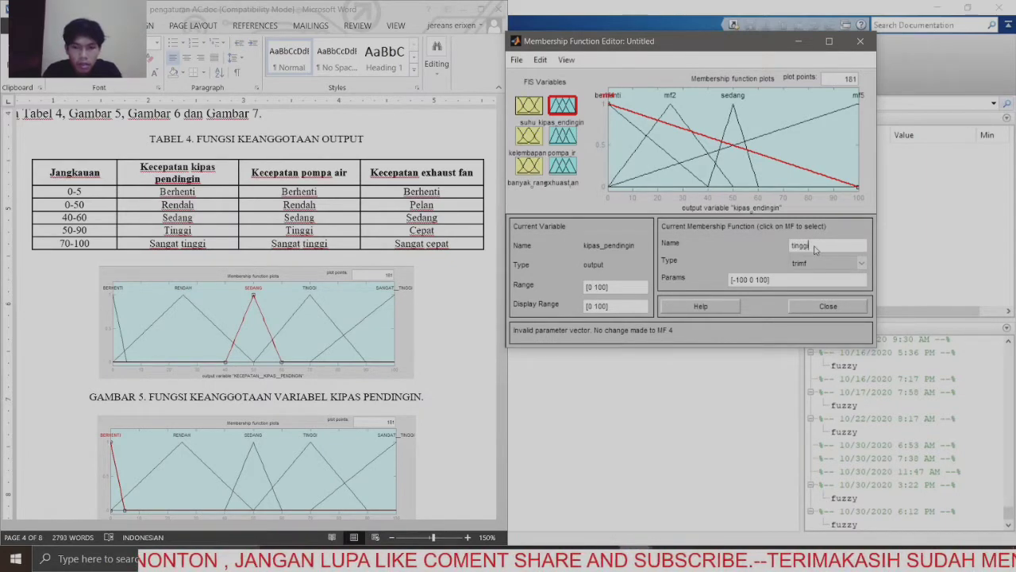
# Step: Set the parameters of kipas_pendingin's tinggi membership function to [50 70 90]
pyautogui.click(767, 284)
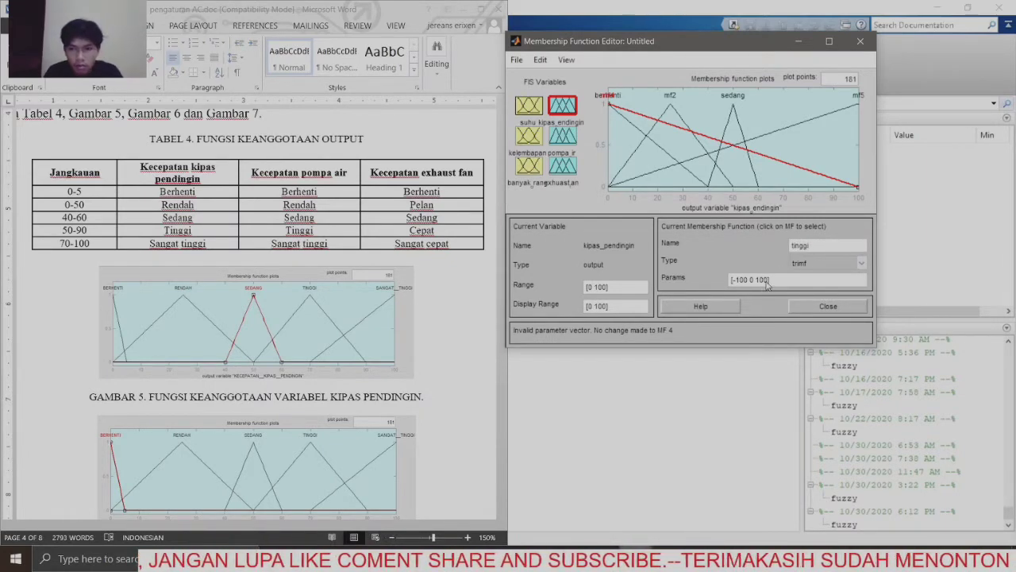
pyautogui.press('BackSpace')
pyautogui.press('BackSpace')
pyautogui.press('BackSpace')
pyautogui.press('BackSpace')
pyautogui.press('BackSpace')
pyautogui.press('BackSpace')
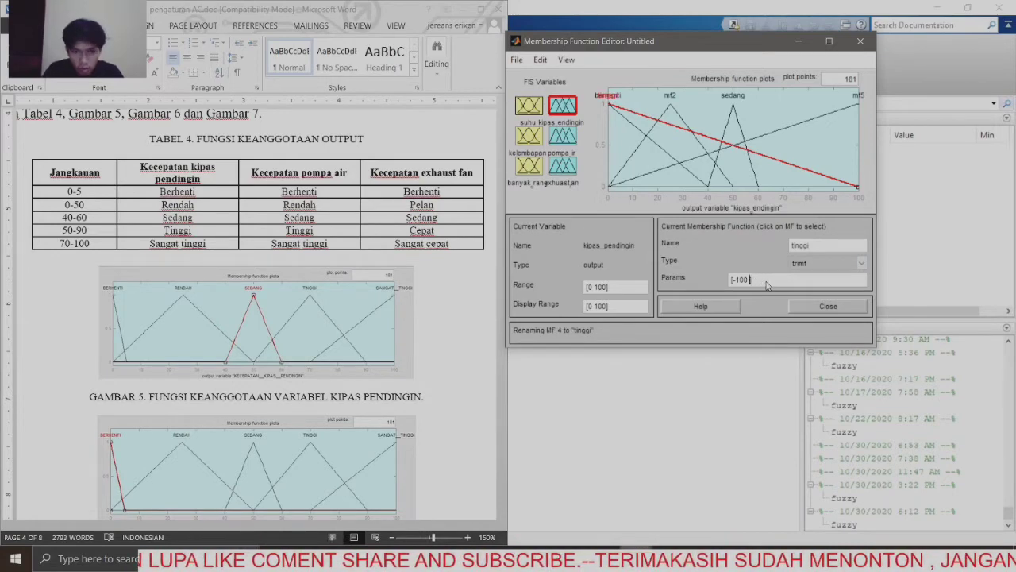
pyautogui.press('BackSpace')
pyautogui.press('BackSpace')
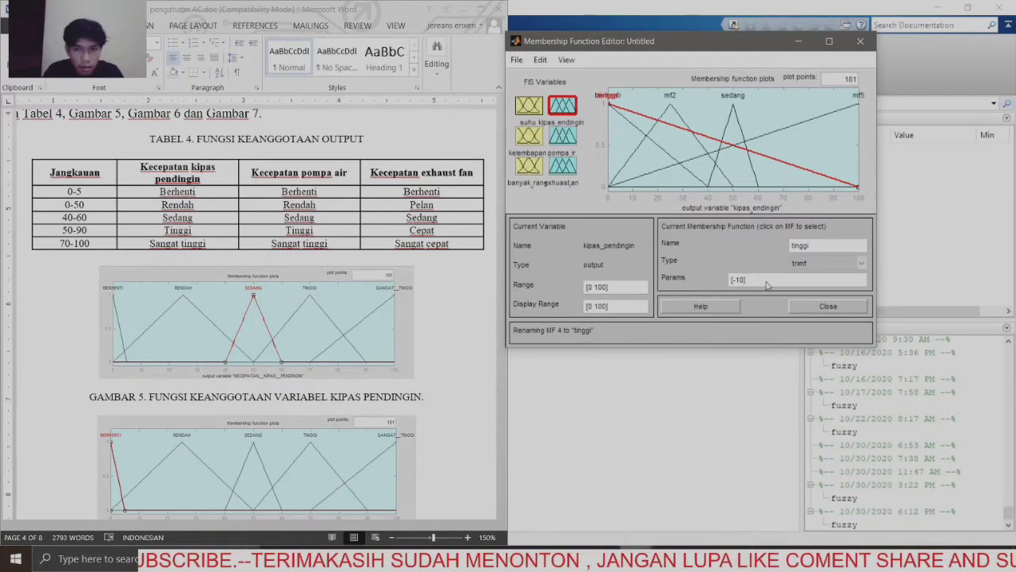
pyautogui.press('BackSpace')
pyautogui.press('BackSpace')
pyautogui.press('BackSpace')
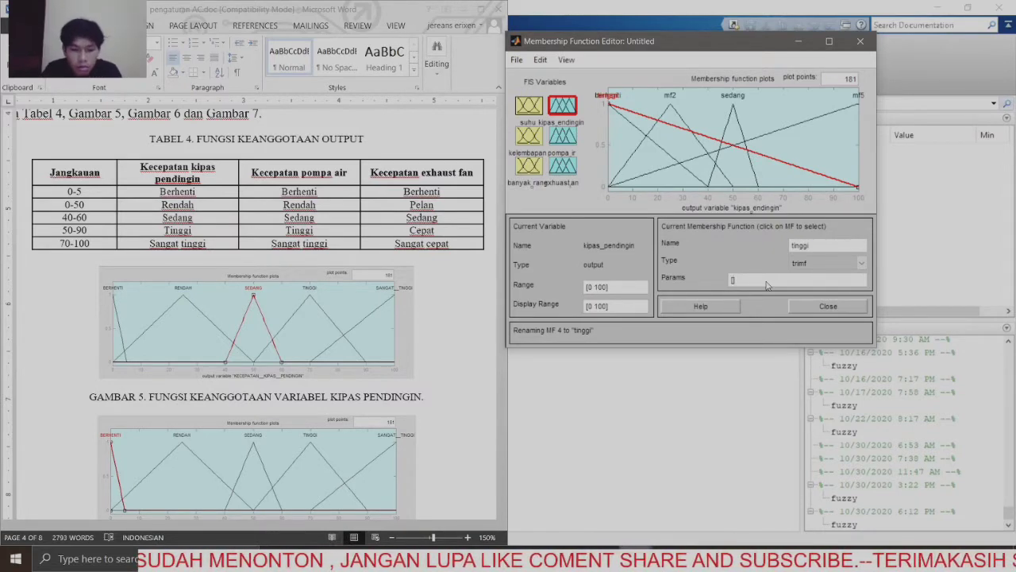
pyautogui.write('50 70 ')
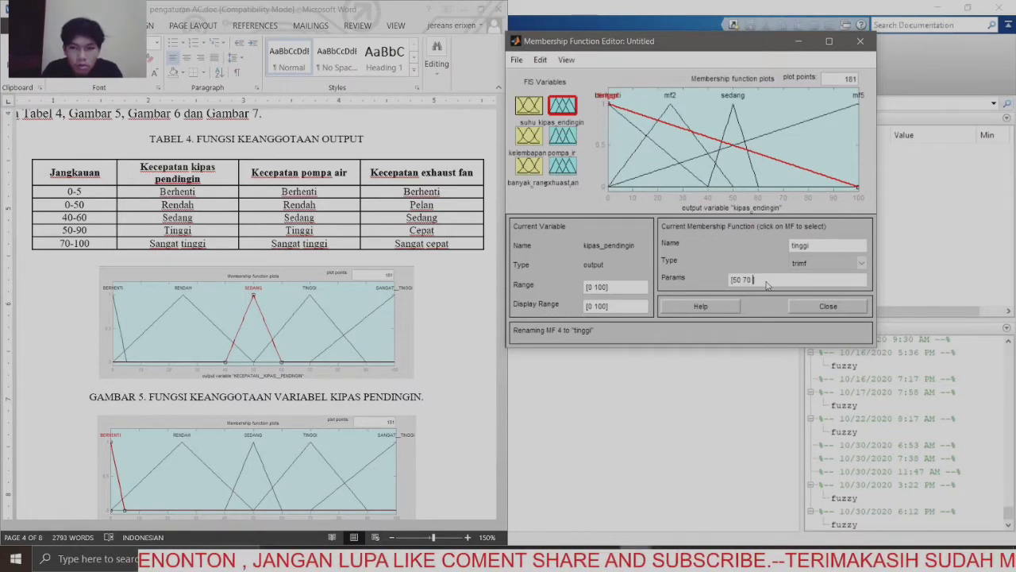
pyautogui.write('90')
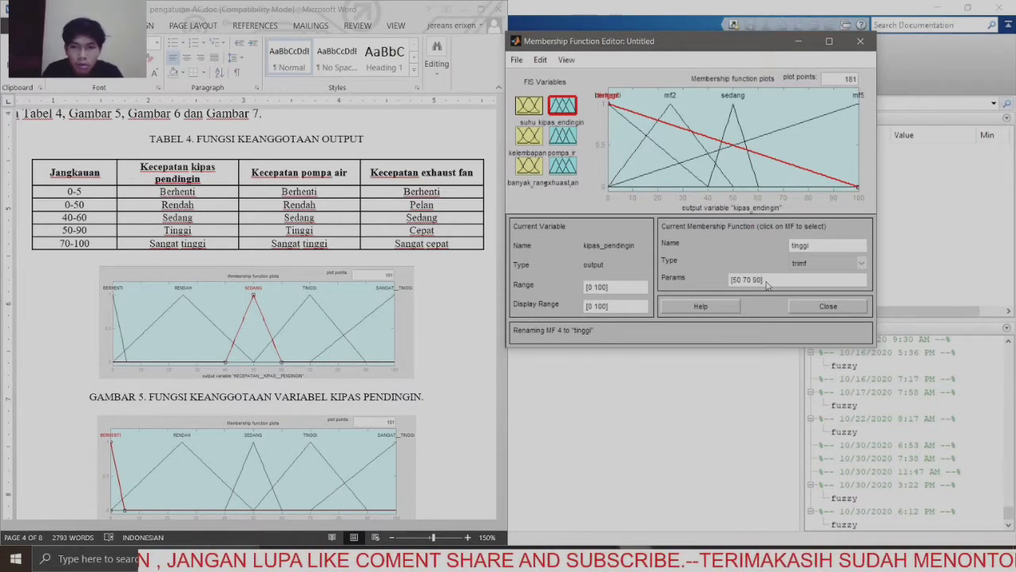
pyautogui.click(784, 135)
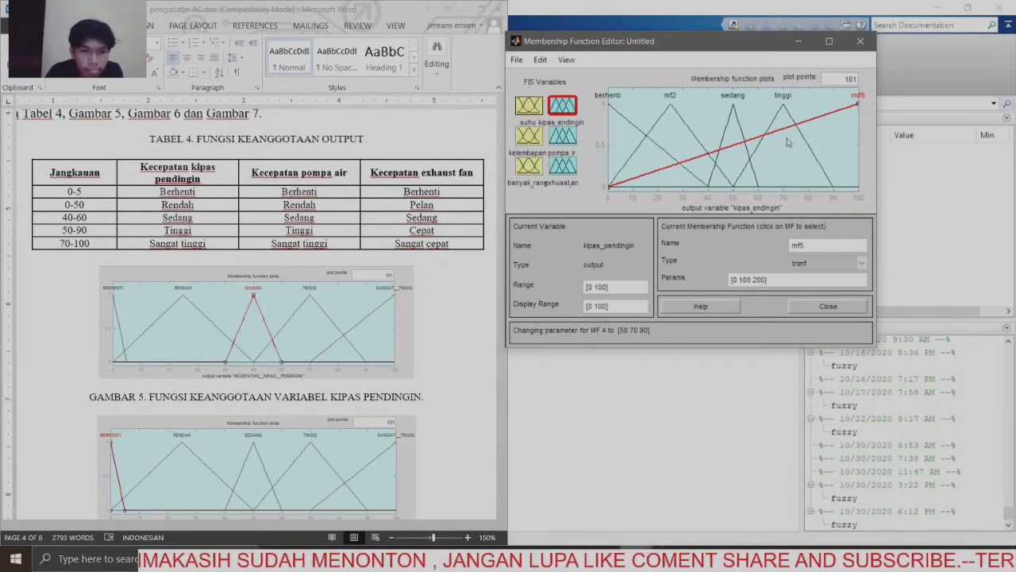
# Step: Set the parameters of kipas_pendingin's berhenti membership function to [-5 0 5]
pyautogui.click(722, 139)
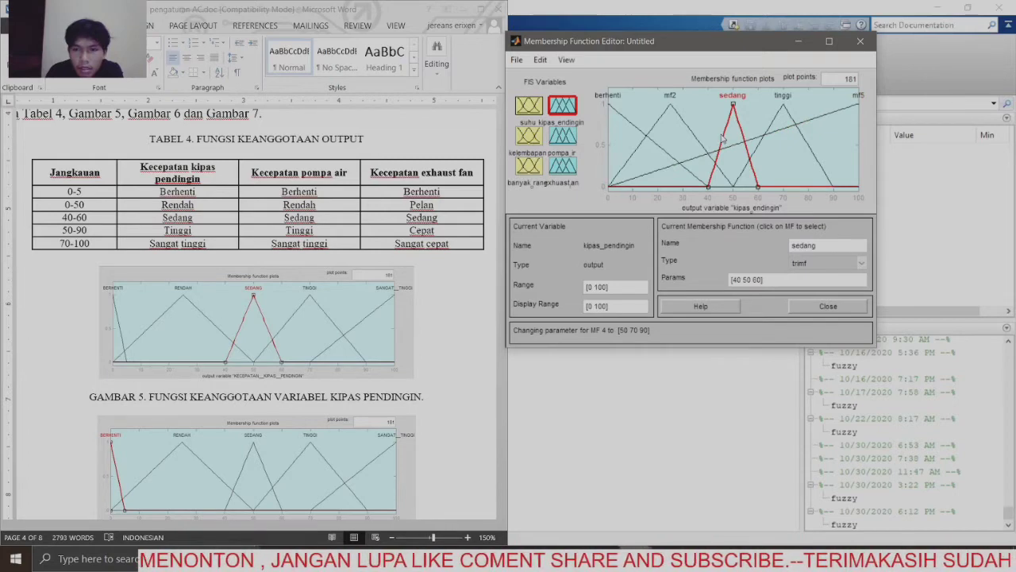
pyautogui.click(674, 161)
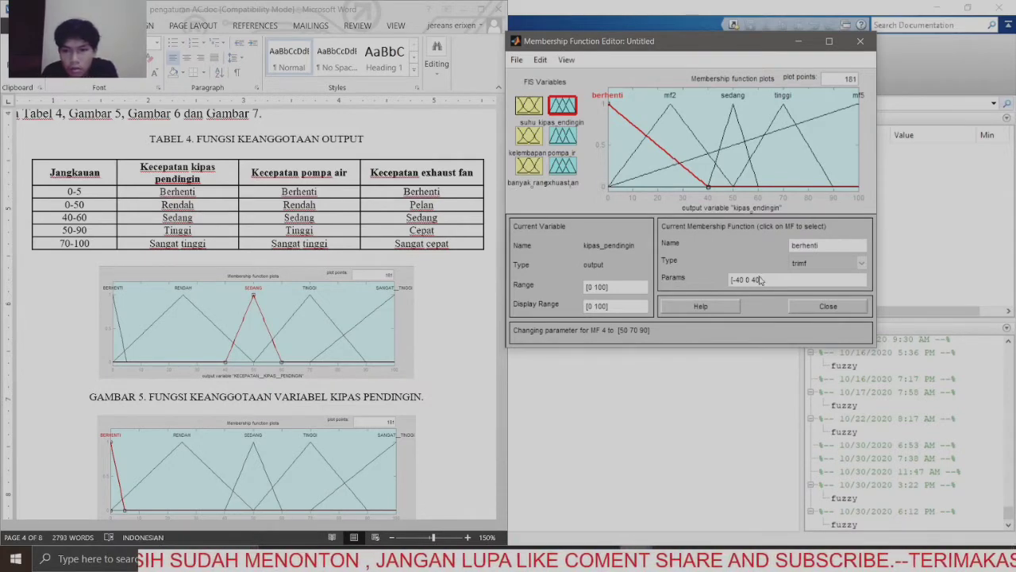
pyautogui.press('BackSpace')
pyautogui.press('BackSpace')
pyautogui.press('BackSpace')
pyautogui.press('BackSpace')
pyautogui.press('BackSpace')
pyautogui.press('BackSpace')
pyautogui.press('BackSpace')
pyautogui.press('BackSpace')
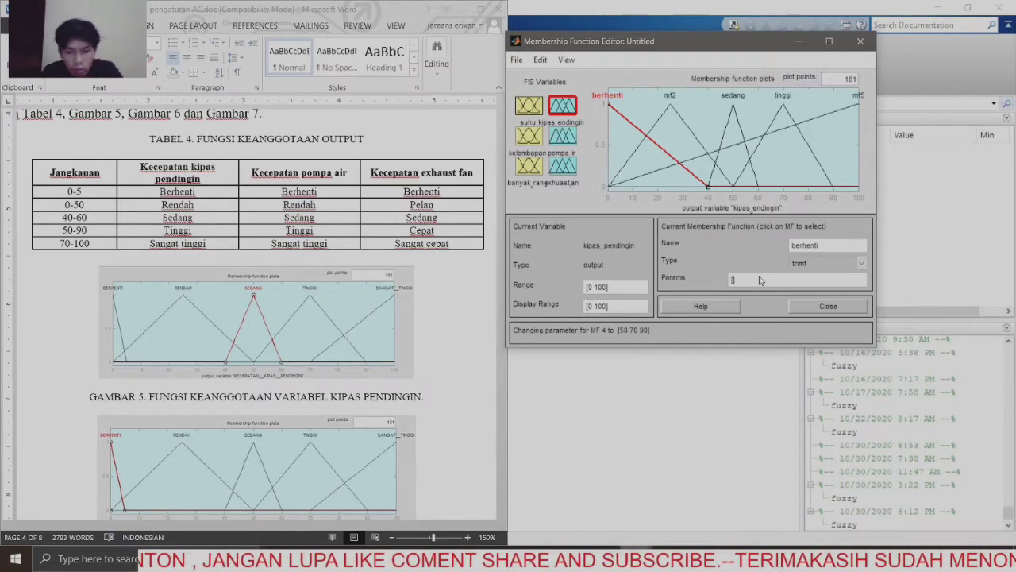
pyautogui.write('-5 0 5')
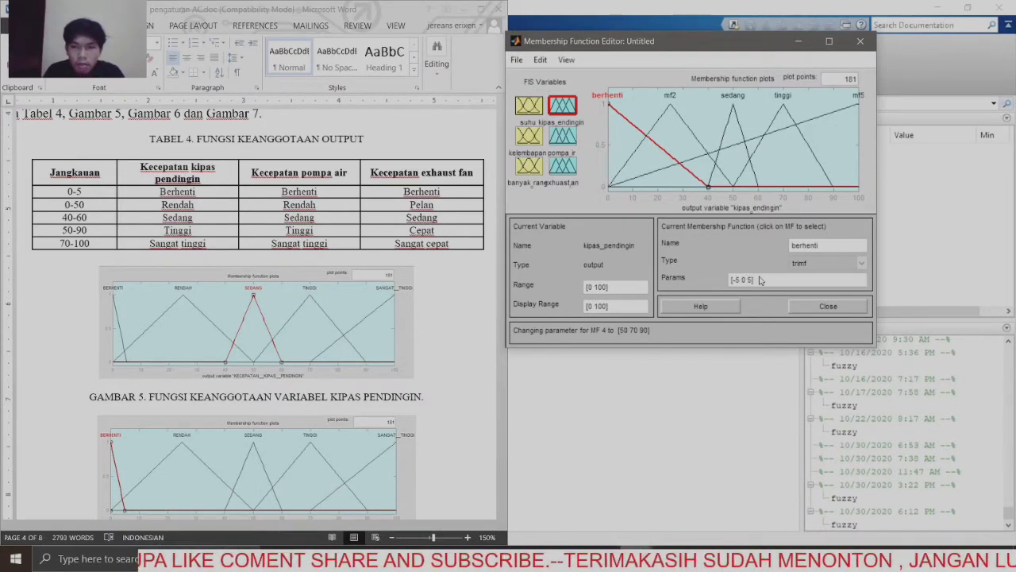
# Step: Rename kipas_pendingin's membership function mf5 as sangat tinggi
pyautogui.click(775, 137)
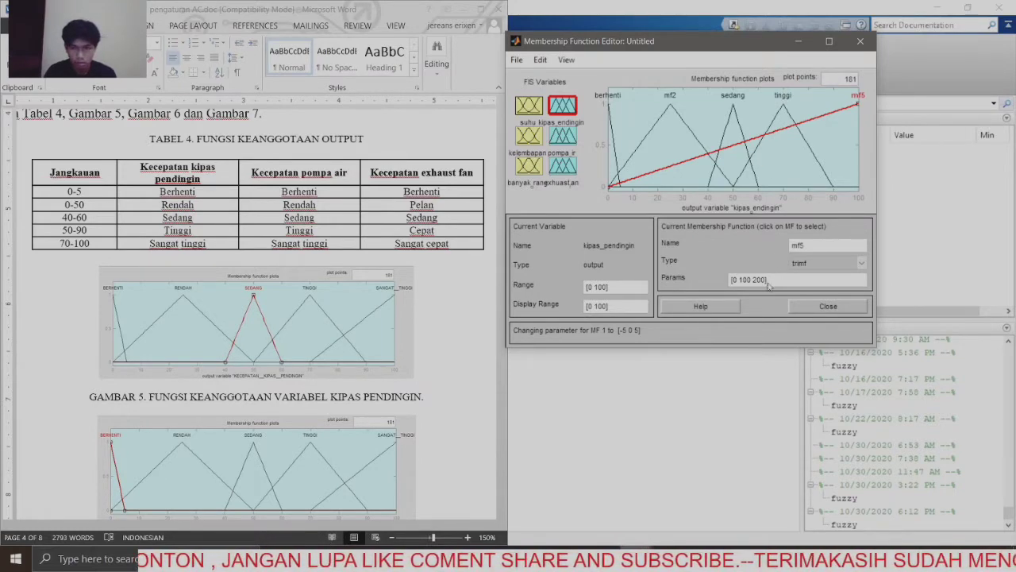
pyautogui.click(832, 247)
pyautogui.press('BackSpace')
pyautogui.press('BackSpace')
pyautogui.press('BackSpace')
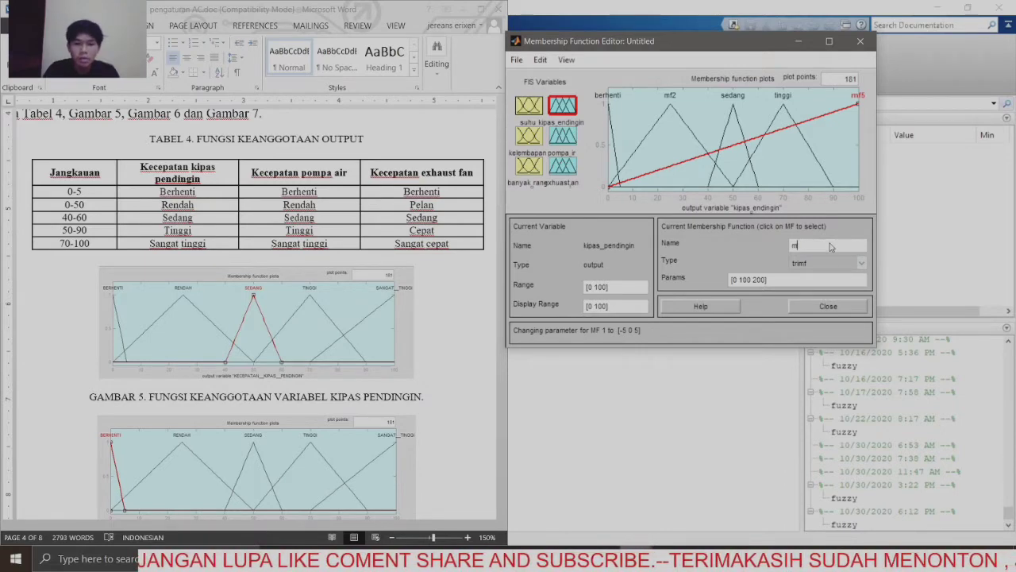
pyautogui.write('sangat tinggi')
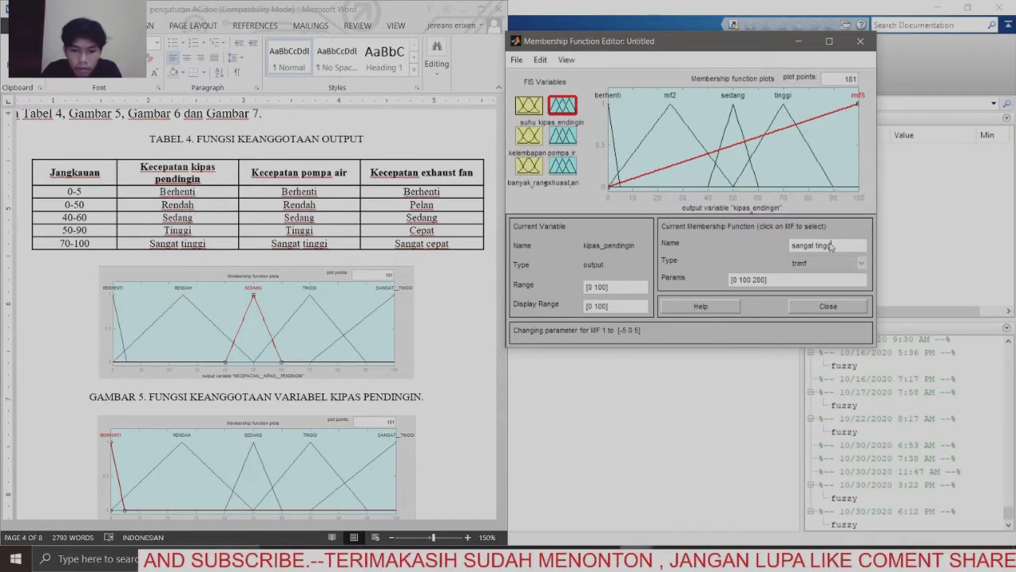
# Step: Set the parameters of kipas_pendingin's sangat_tinggi membership function to [70 100 125]
pyautogui.click(800, 282)
pyautogui.press('BackSpace')
pyautogui.press('BackSpace')
pyautogui.press('BackSpace')
pyautogui.press('BackSpace')
pyautogui.press('BackSpace')
pyautogui.press('BackSpace')
pyautogui.press('BackSpace')
pyautogui.press('BackSpace')
pyautogui.press('BackSpace')
pyautogui.press('BackSpace')
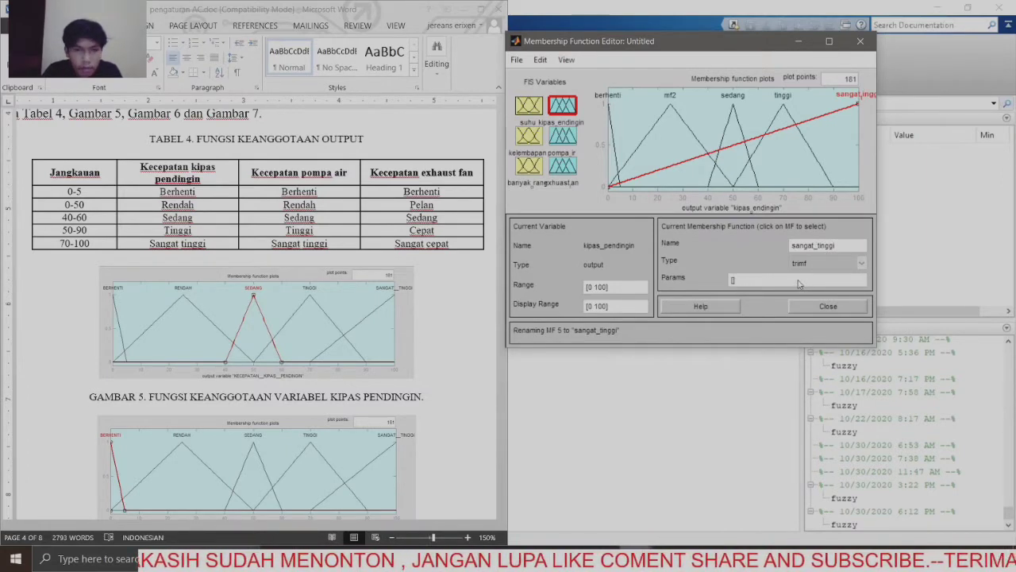
pyautogui.write('70')
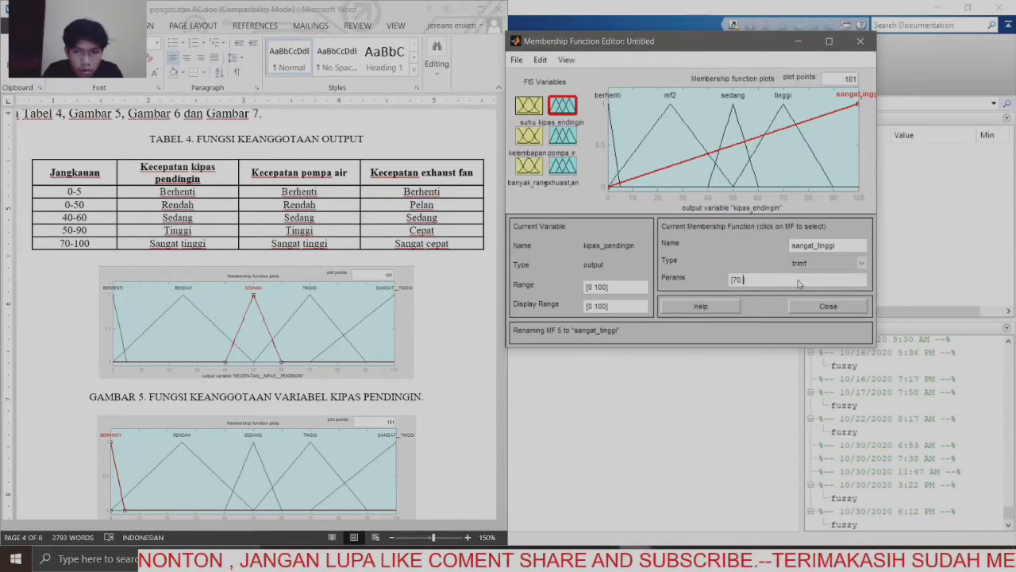
pyautogui.write(' 100')
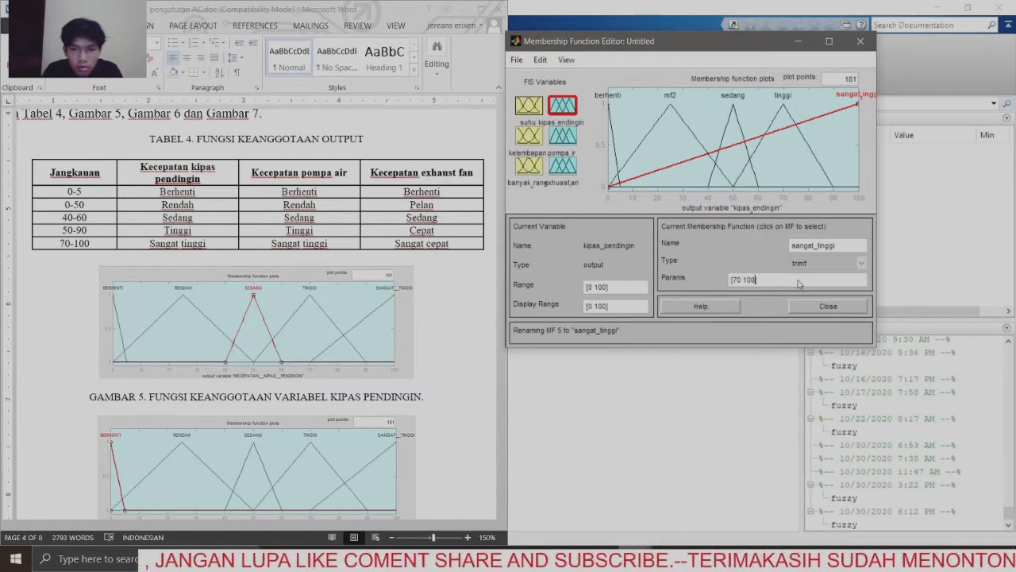
pyautogui.write(' 125')
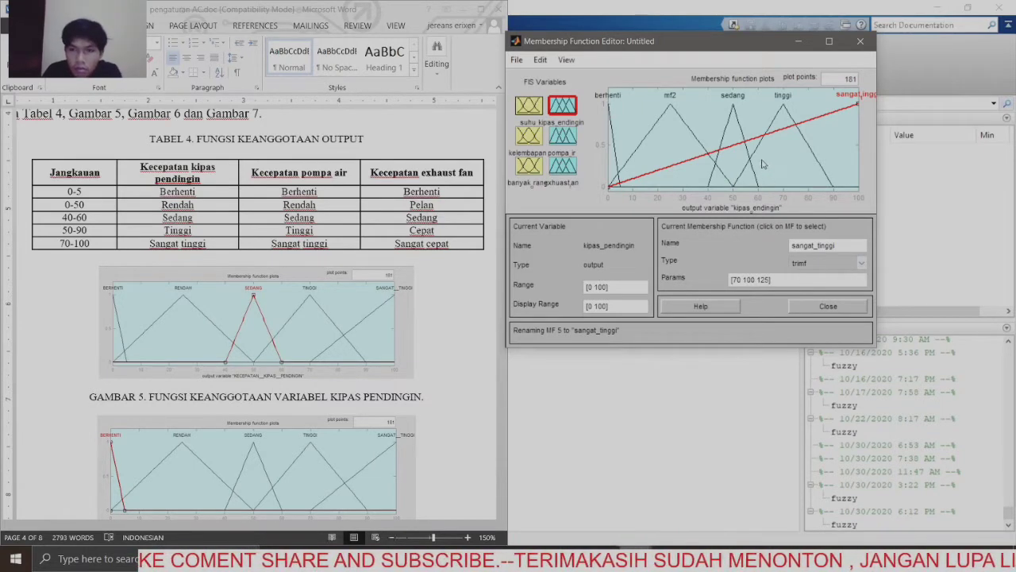
pyautogui.click(761, 164)
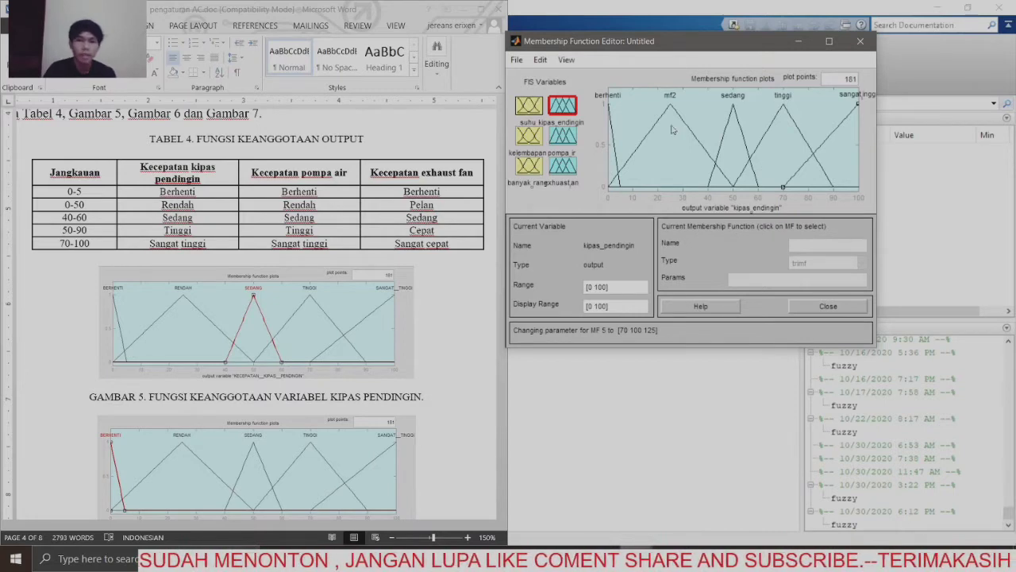
# Step: Add two more trimf membership functions to the output variable pompa_air
pyautogui.click(565, 136)
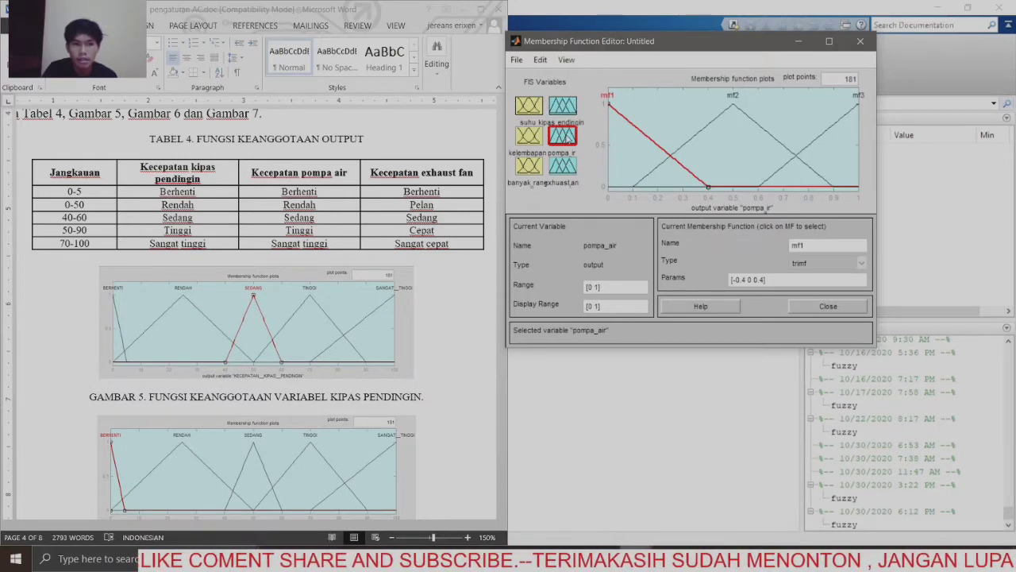
pyautogui.click(537, 62)
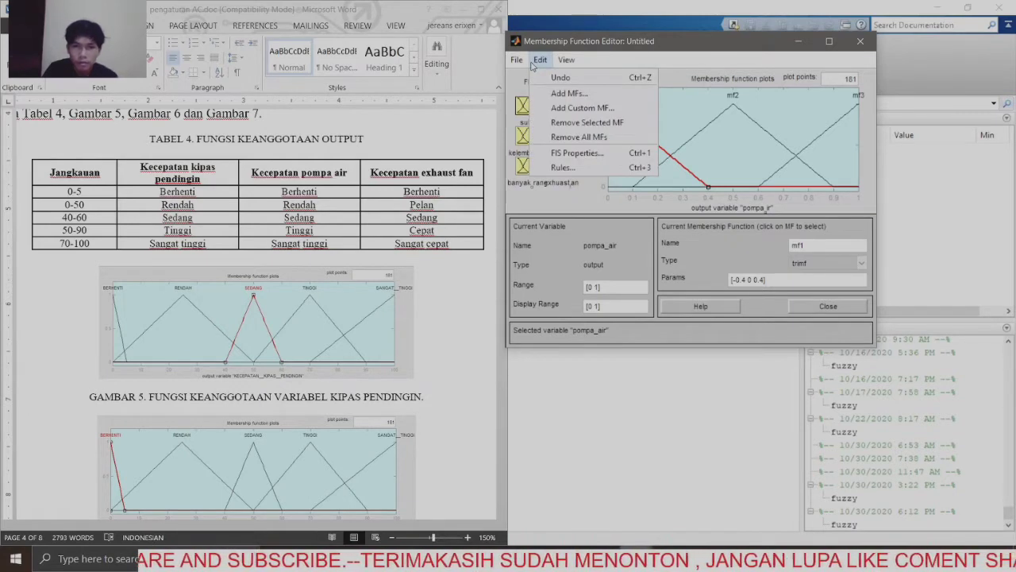
pyautogui.click(571, 93)
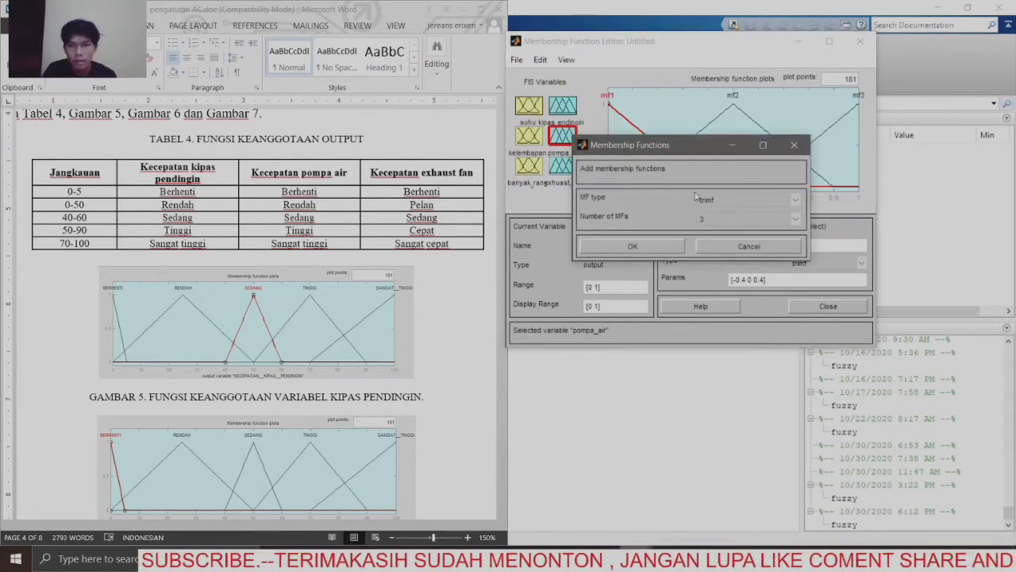
pyautogui.click(716, 219)
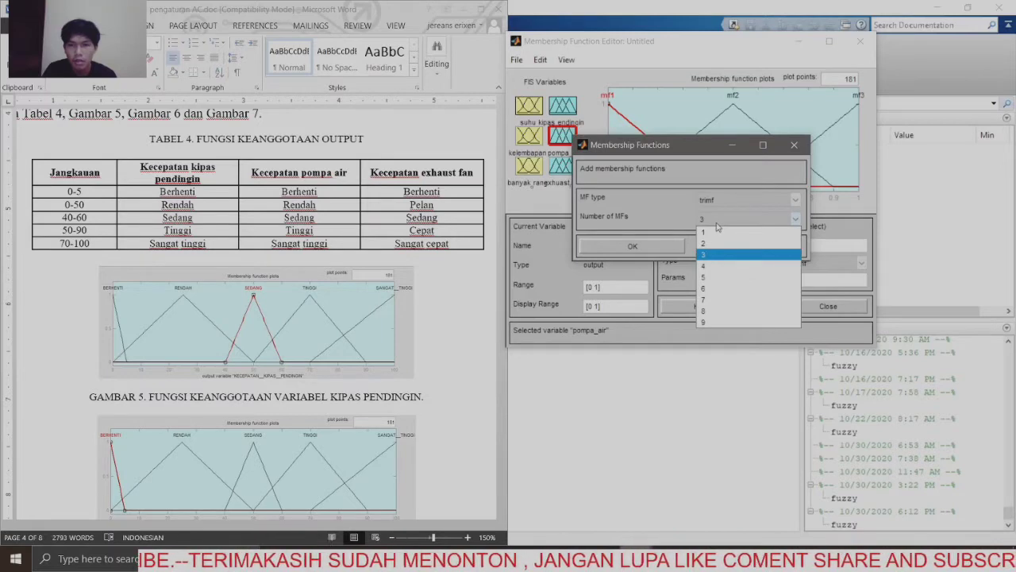
pyautogui.click(721, 244)
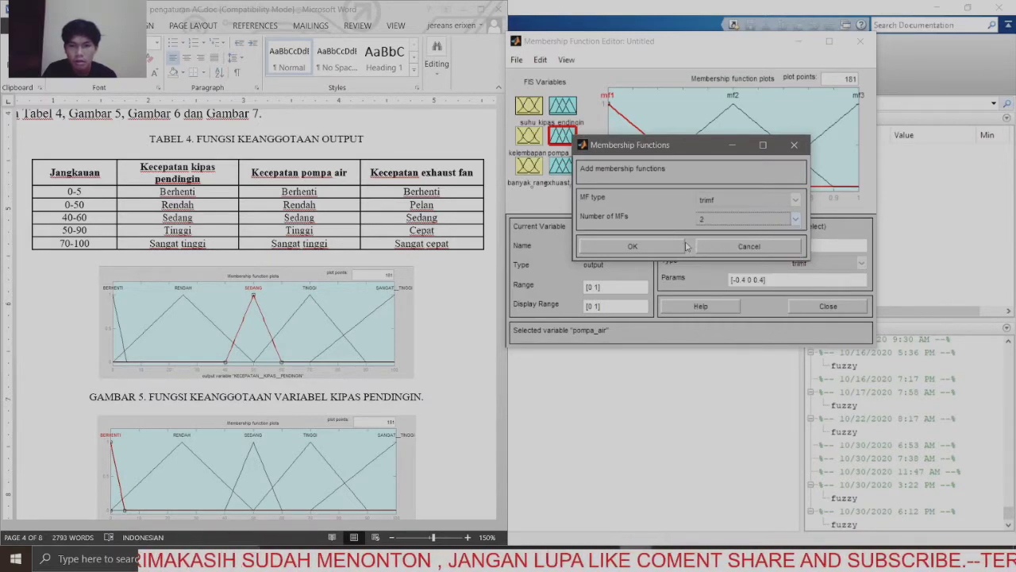
pyautogui.click(680, 246)
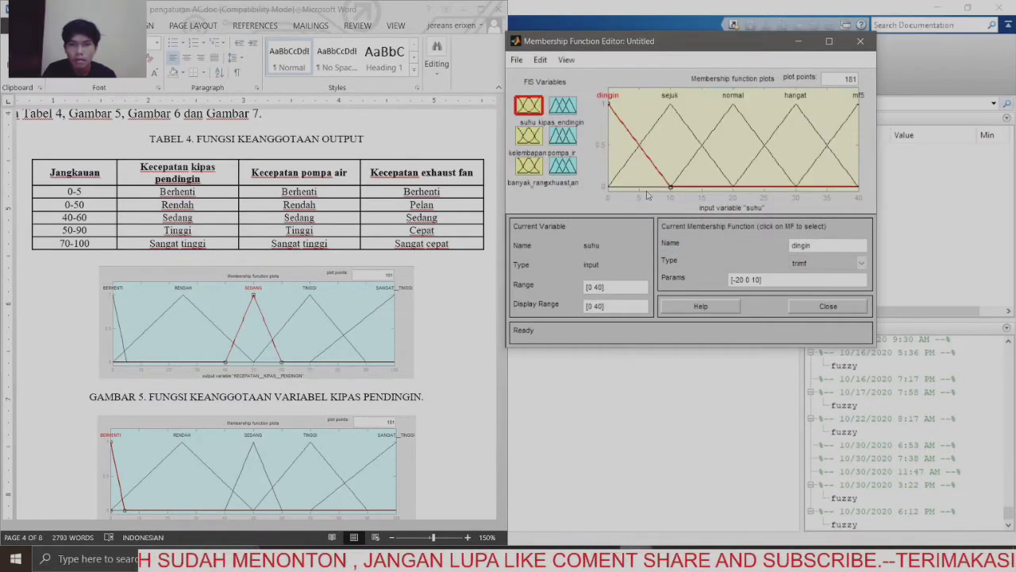
# Step: Clear the name of the membership function mf1 of the output variable pompa_air
pyautogui.click(565, 139)
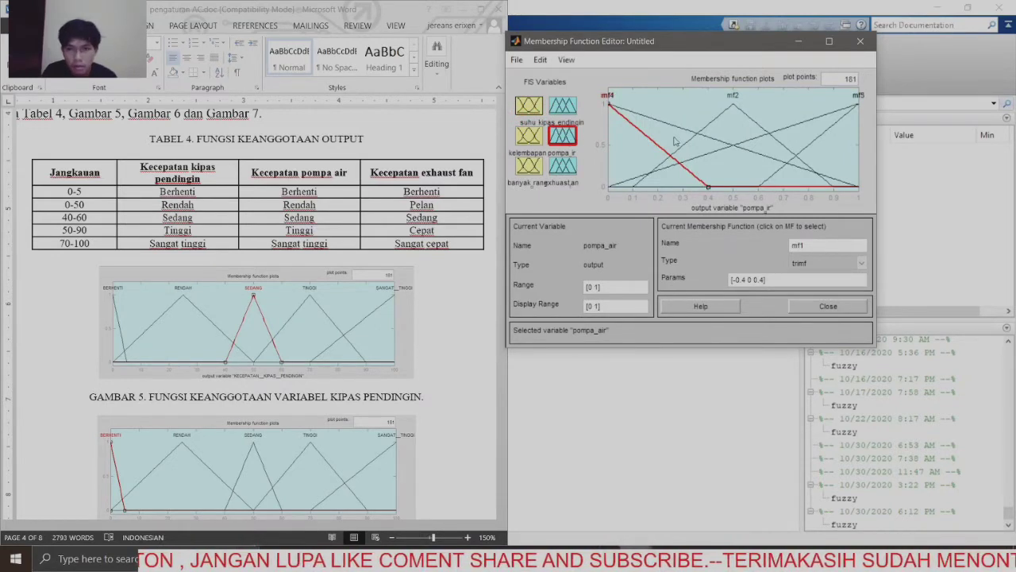
pyautogui.click(824, 249)
pyautogui.press('BackSpace')
pyautogui.press('BackSpace')
pyautogui.press('BackSpace')
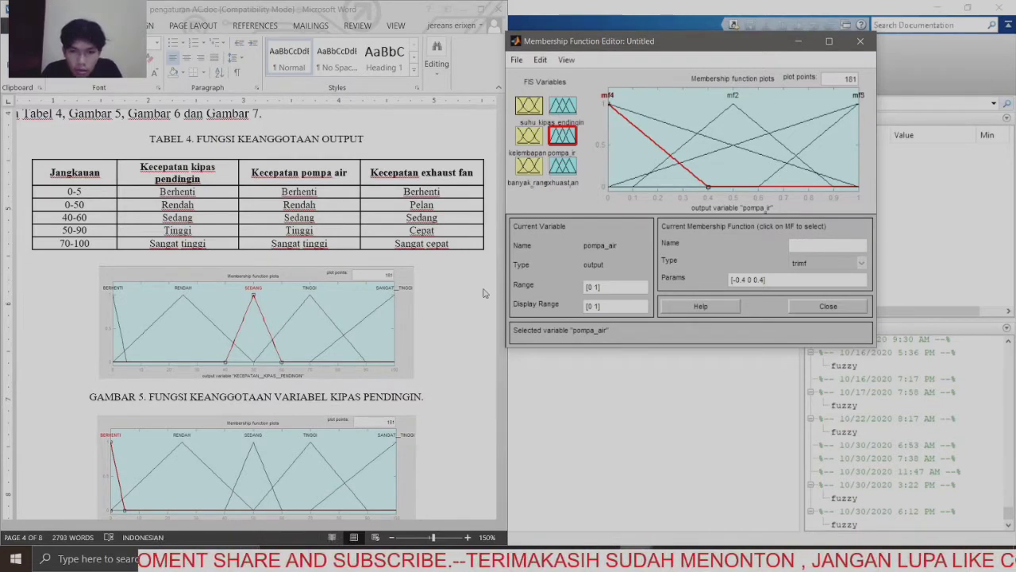
# Step: Set the range of pompa_air to [0 100] and select its first membership function
pyautogui.click(596, 288)
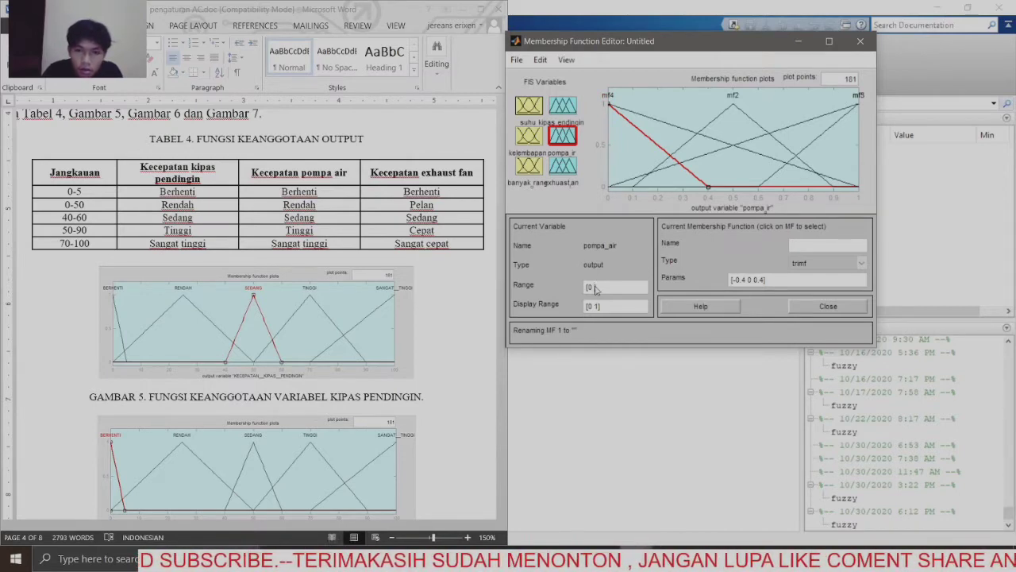
pyautogui.write('00')
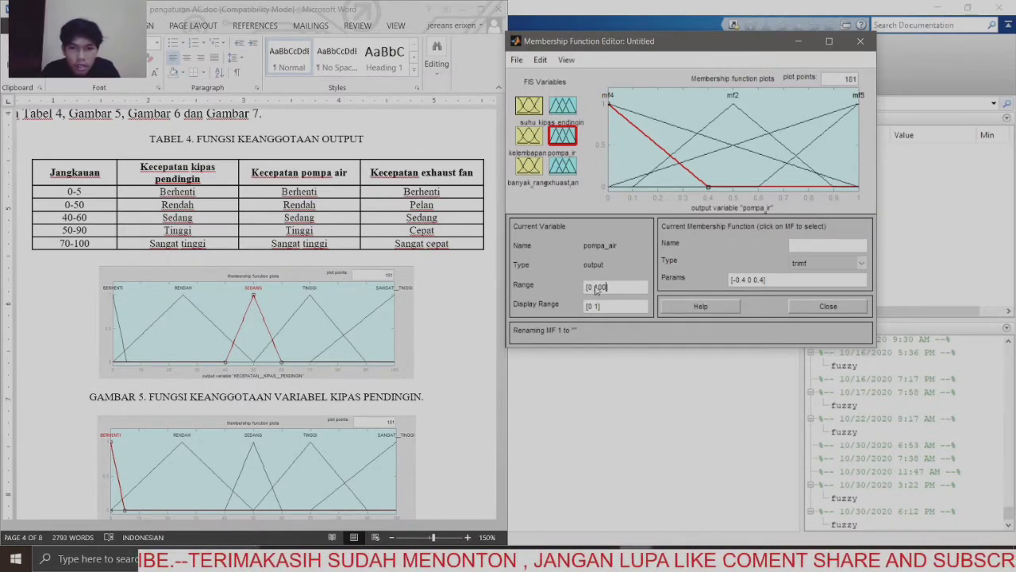
pyautogui.click(802, 250)
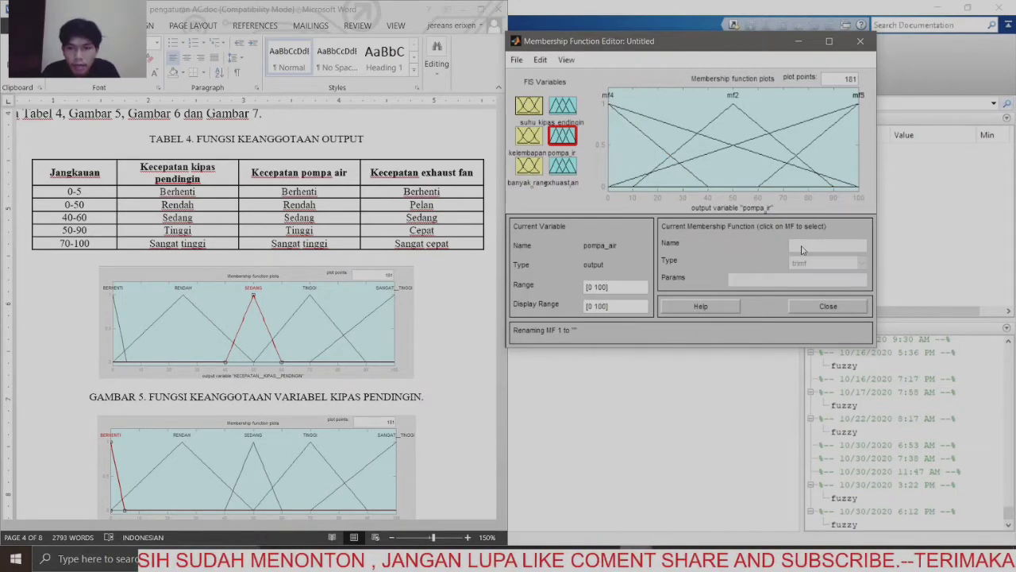
pyautogui.click(701, 183)
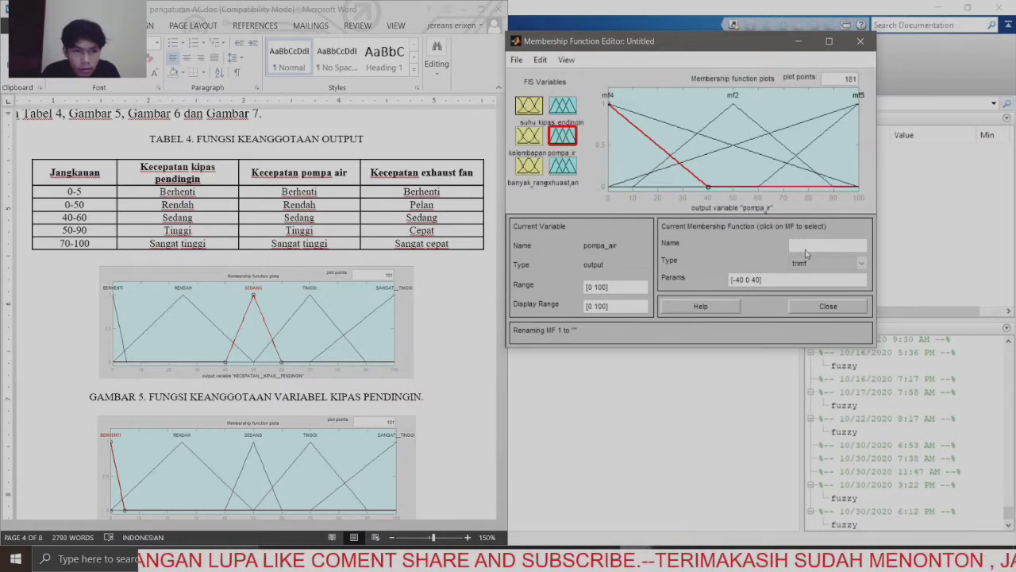
# Step: Name pompa_air's first membership function berhenti and set its parameters to [-5 0 5]
pyautogui.write('berhenti')
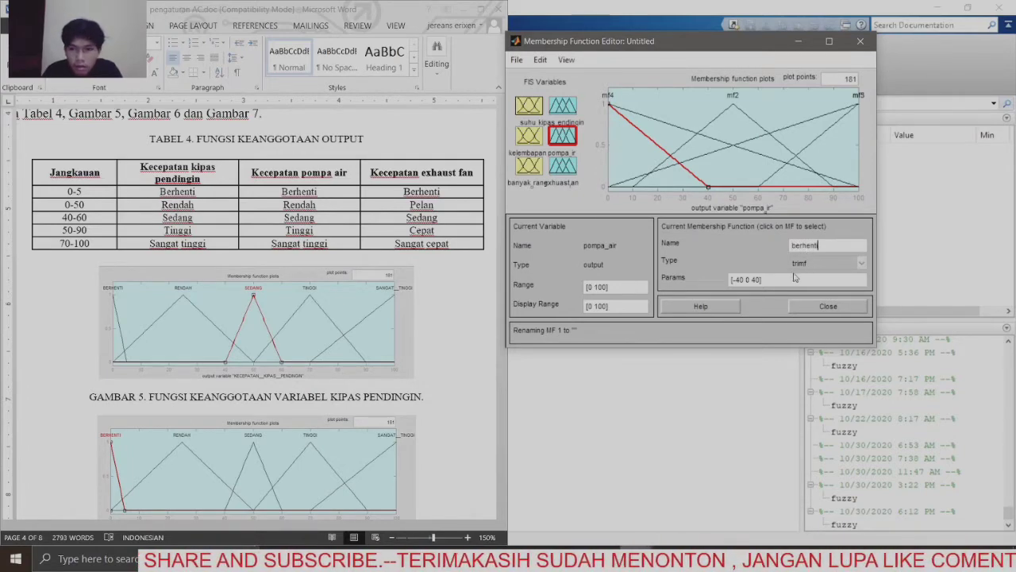
pyautogui.click(761, 280)
pyautogui.press('BackSpace')
pyautogui.press('BackSpace')
pyautogui.press('BackSpace')
pyautogui.press('BackSpace')
pyautogui.press('BackSpace')
pyautogui.press('BackSpace')
pyautogui.press('BackSpace')
pyautogui.press('BackSpace')
pyautogui.press('BackSpace')
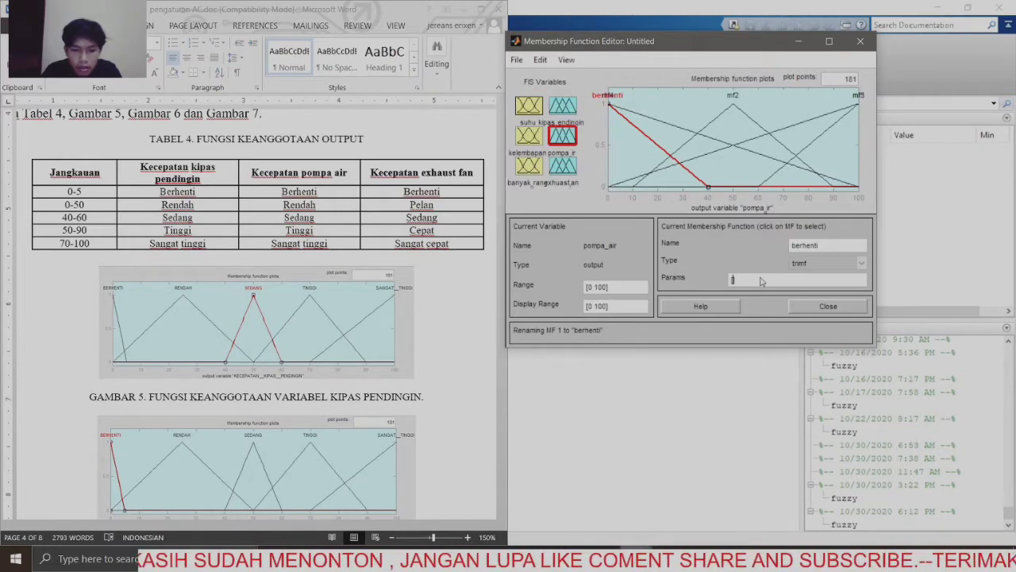
pyautogui.write('-5 0 5')
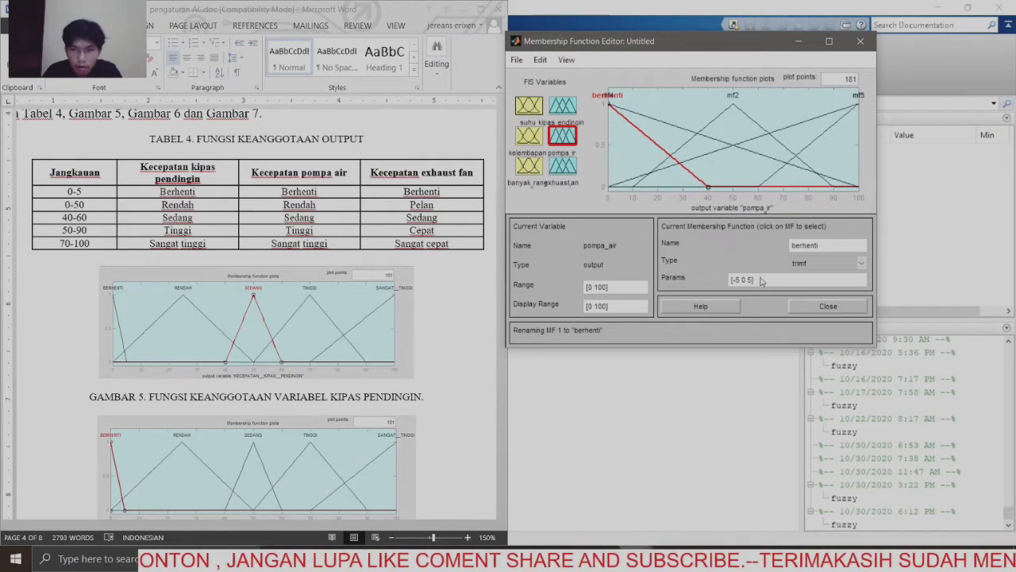
# Step: Rename pompa_air's membership function mf2 as rendah
pyautogui.click(716, 125)
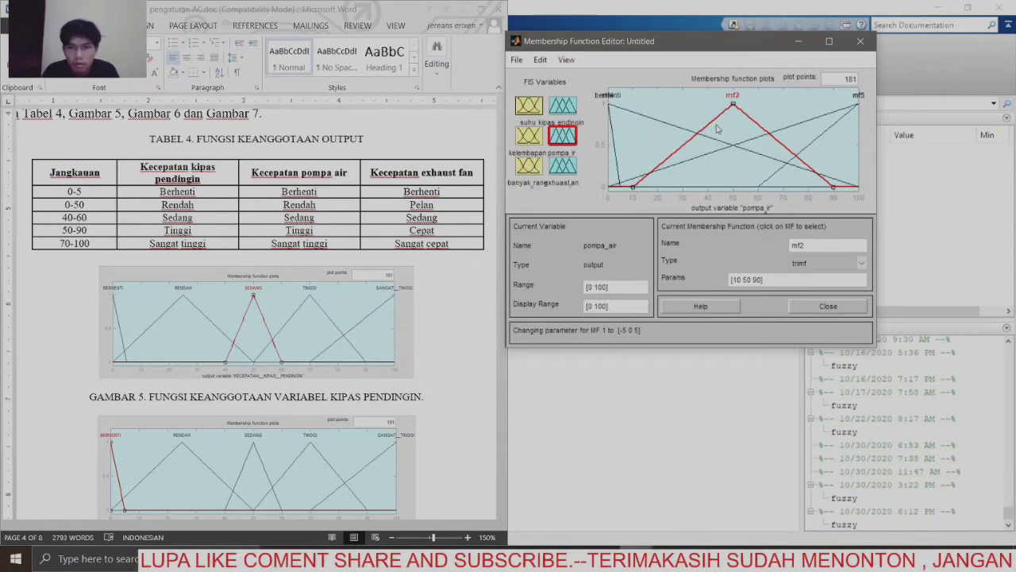
pyautogui.click(818, 248)
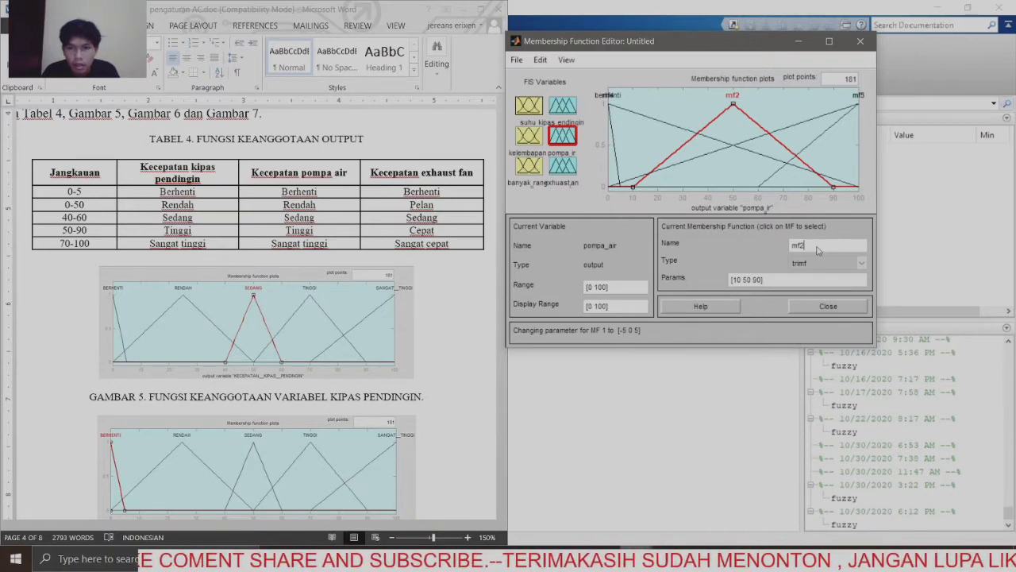
pyautogui.press('BackSpace')
pyautogui.press('BackSpace')
pyautogui.press('BackSpace')
pyautogui.write('rendah')
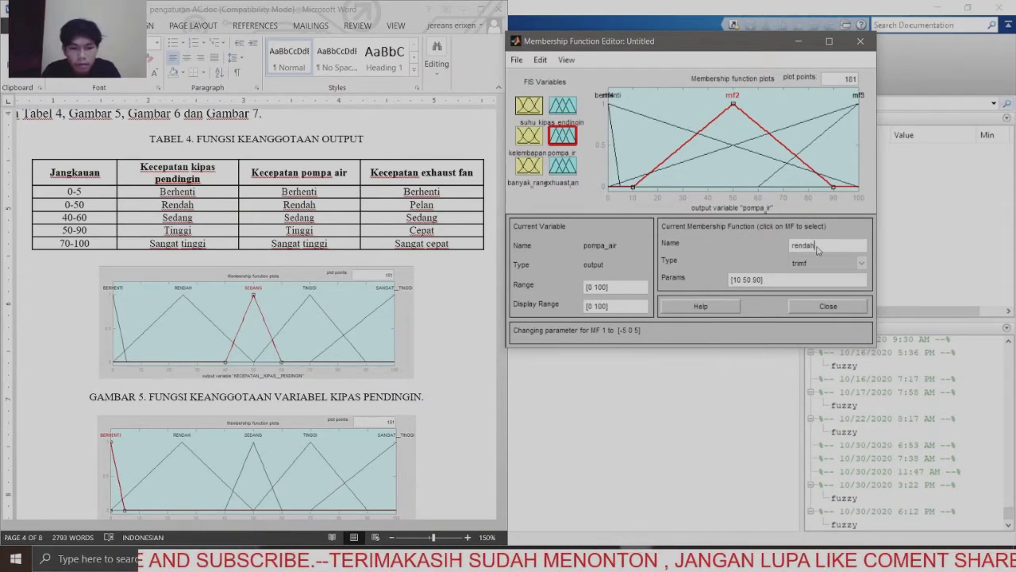
# Step: Set the parameters of pompa_air's rendah membership function to [0 25 50]
pyautogui.click(762, 281)
pyautogui.press('BackSpace')
pyautogui.press('BackSpace')
pyautogui.press('BackSpace')
pyautogui.press('BackSpace')
pyautogui.press('BackSpace')
pyautogui.press('BackSpace')
pyautogui.press('BackSpace')
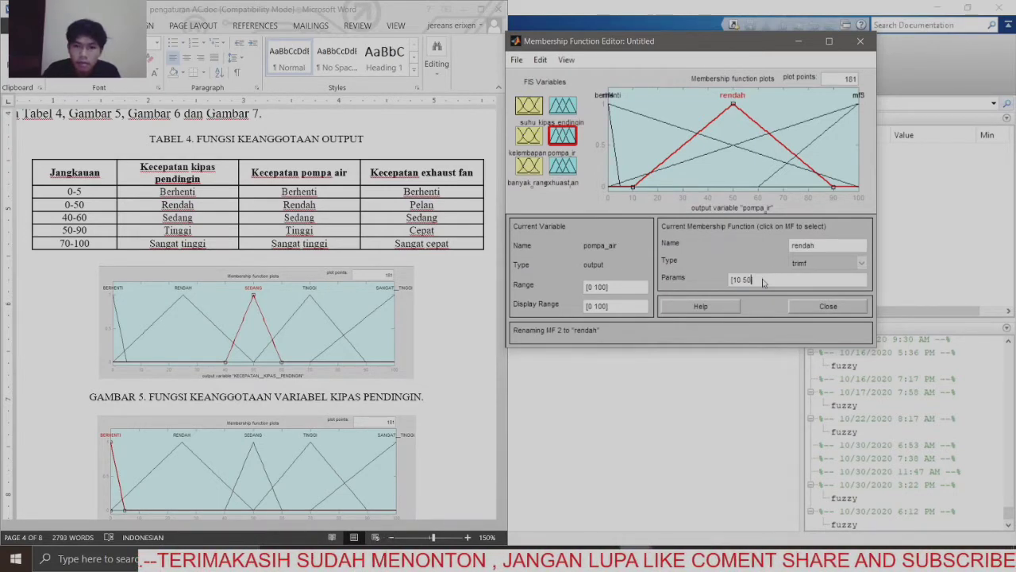
pyautogui.press('BackSpace')
pyautogui.press('BackSpace')
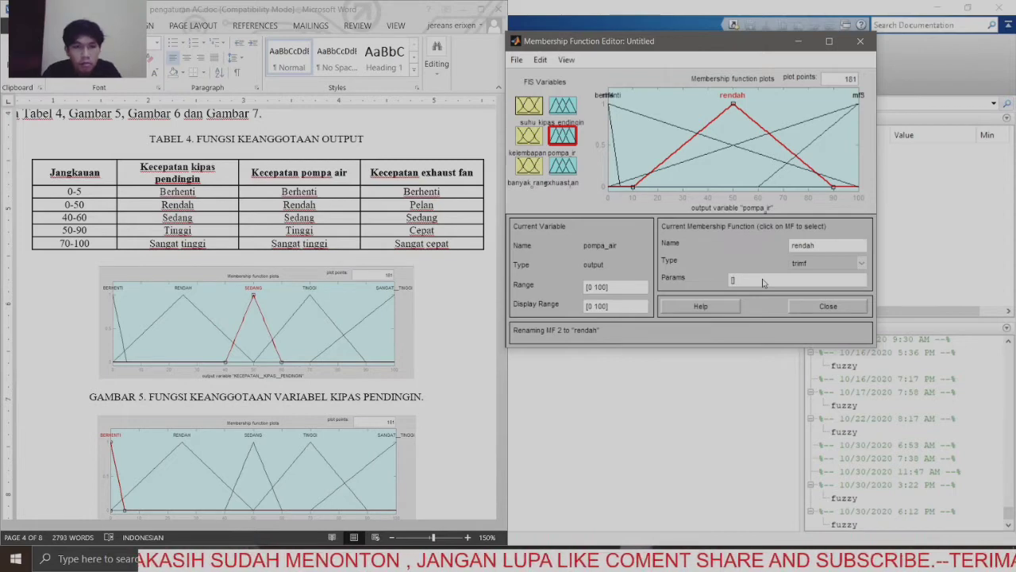
pyautogui.write('0 25 50')
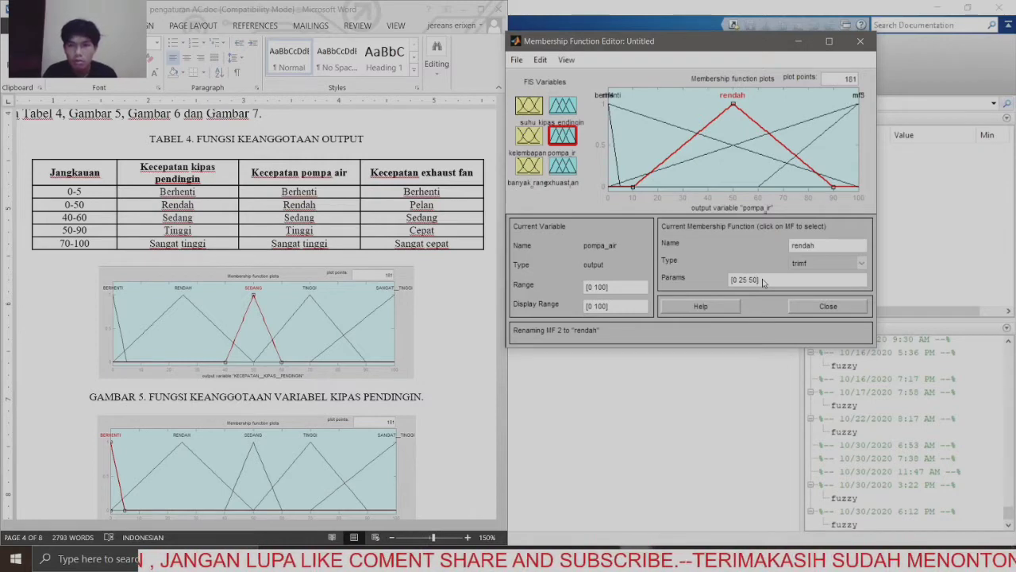
# Step: Rename pompa_air's membership function mf3 as sedang
pyautogui.click(766, 157)
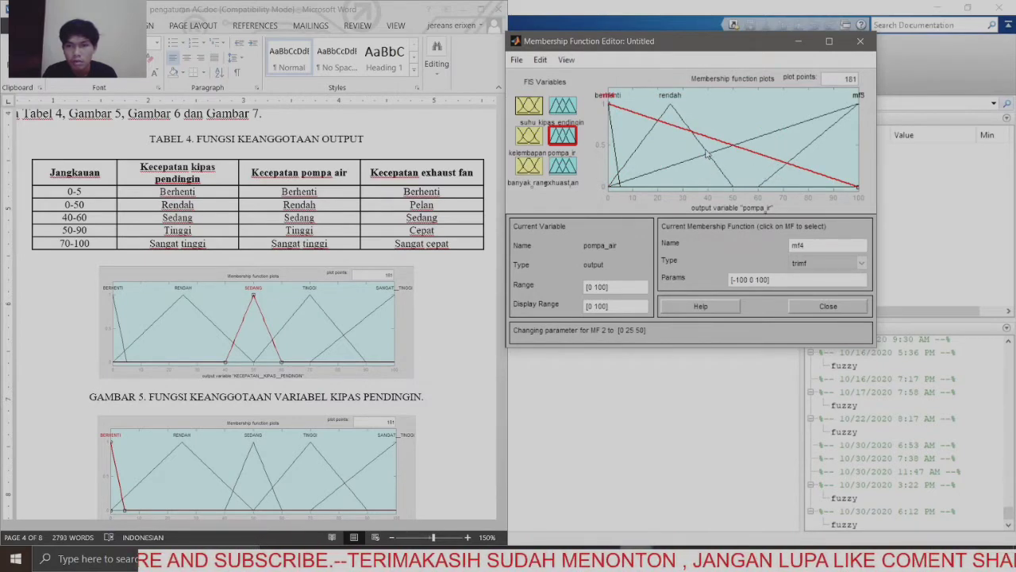
pyautogui.click(780, 172)
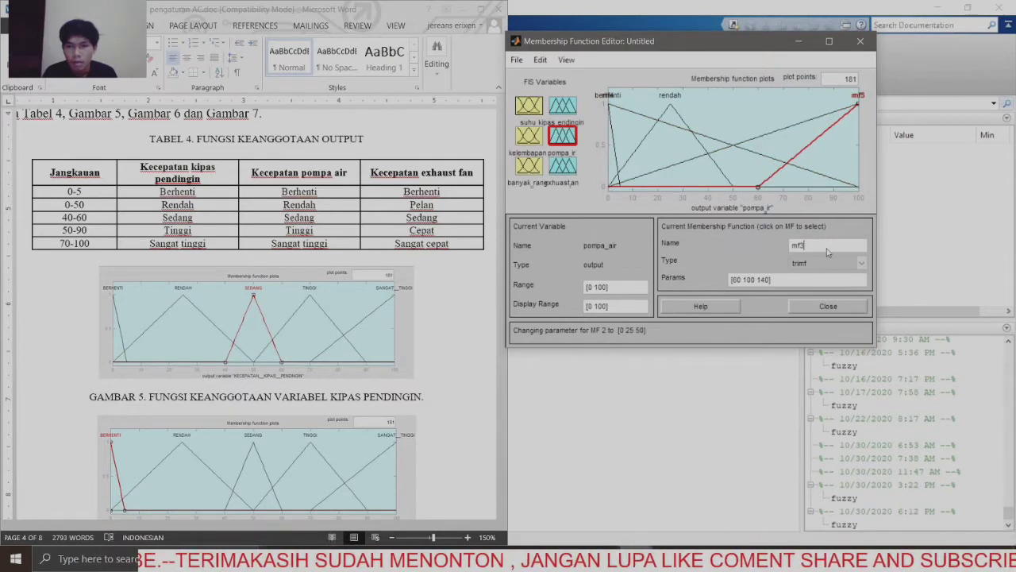
pyautogui.press('BackSpace')
pyautogui.press('BackSpace')
pyautogui.press('BackSpace')
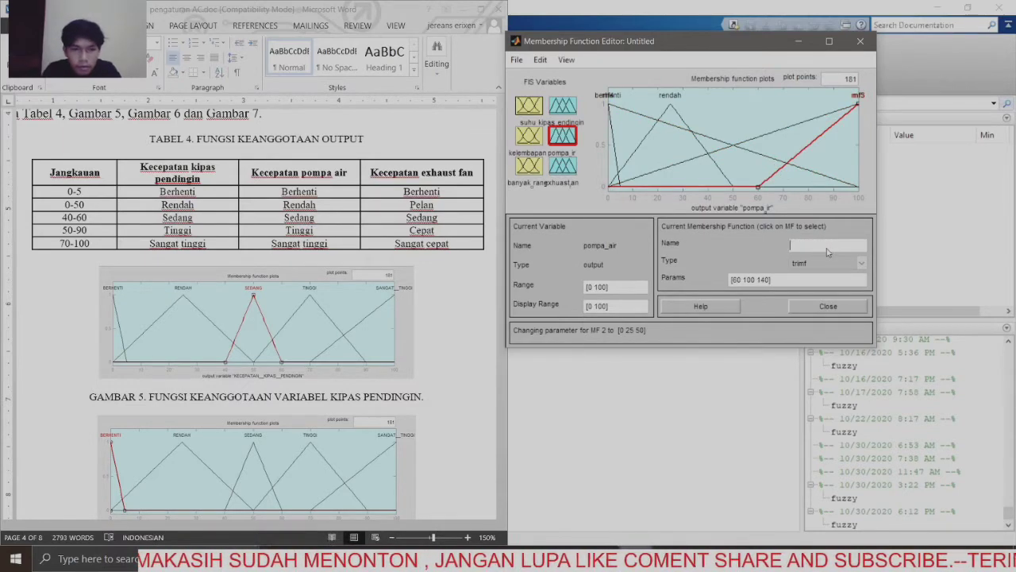
pyautogui.write('sedang')
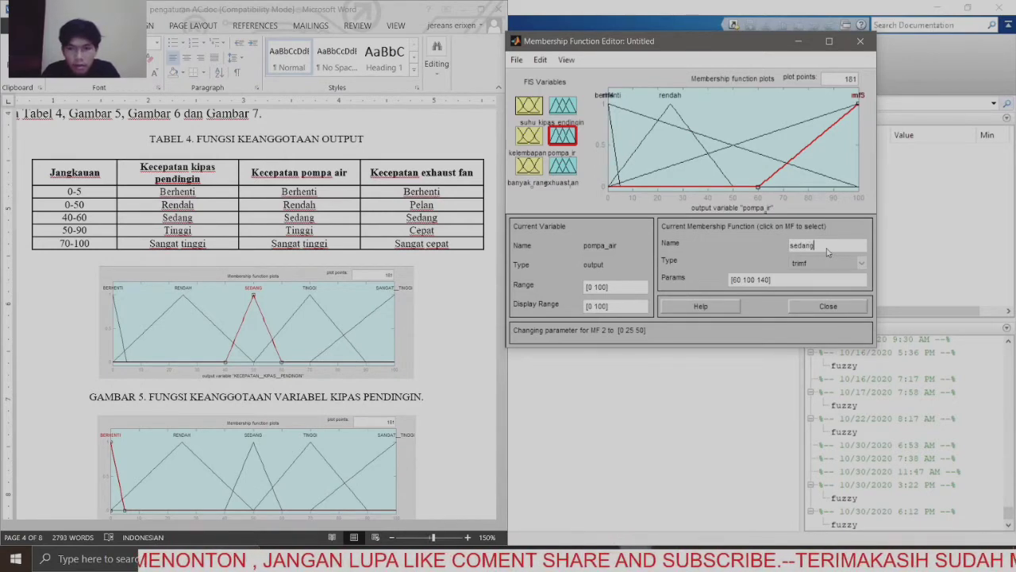
# Step: Set the parameters of pompa_air's sedang membership function to [40 50 60]
pyautogui.click(770, 282)
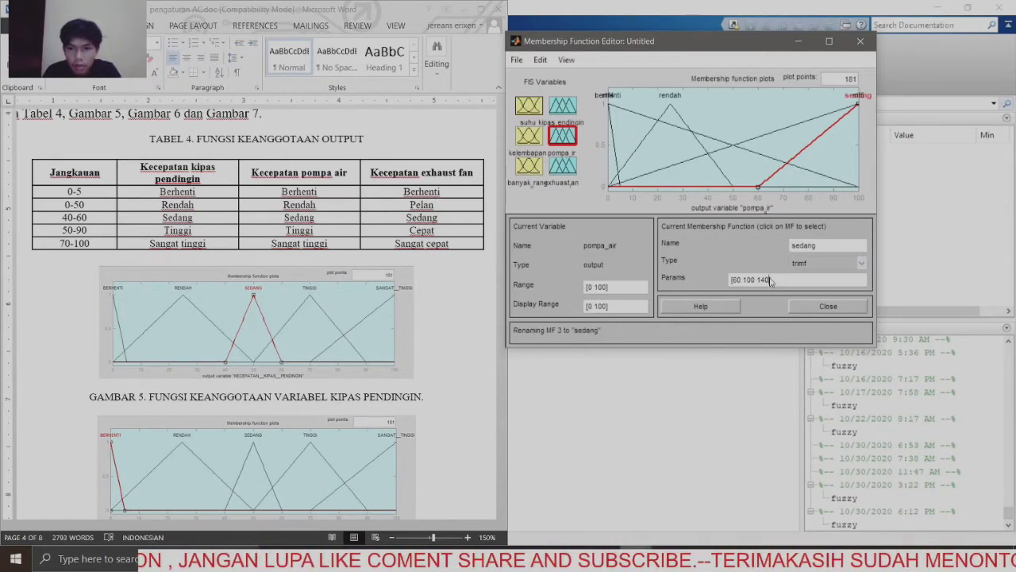
pyautogui.press('BackSpace')
pyautogui.press('BackSpace')
pyautogui.press('BackSpace')
pyautogui.press('BackSpace')
pyautogui.press('BackSpace')
pyautogui.press('BackSpace')
pyautogui.press('BackSpace')
pyautogui.press('BackSpace')
pyautogui.press('BackSpace')
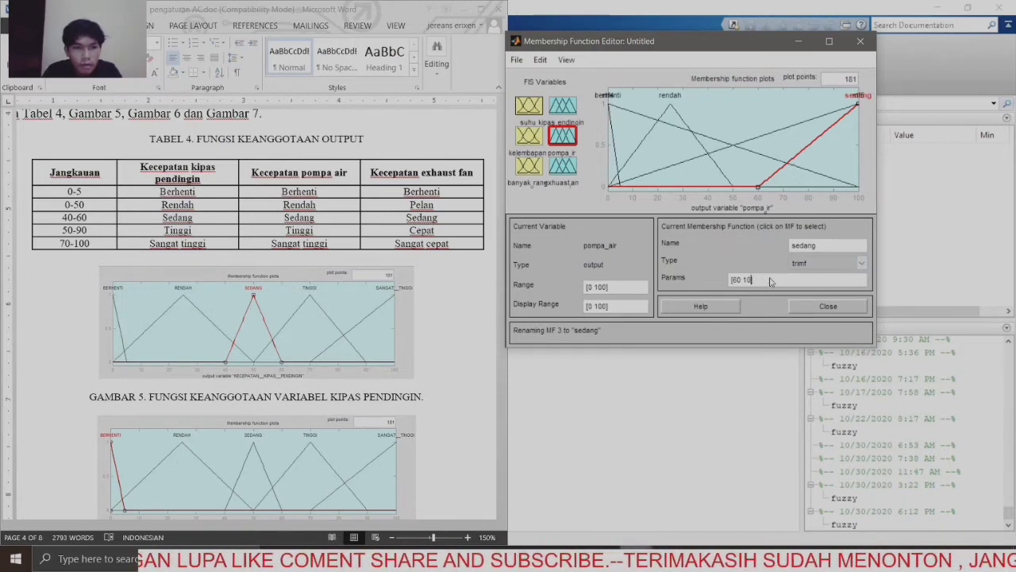
pyautogui.press('BackSpace')
pyautogui.write('40 50 60]')
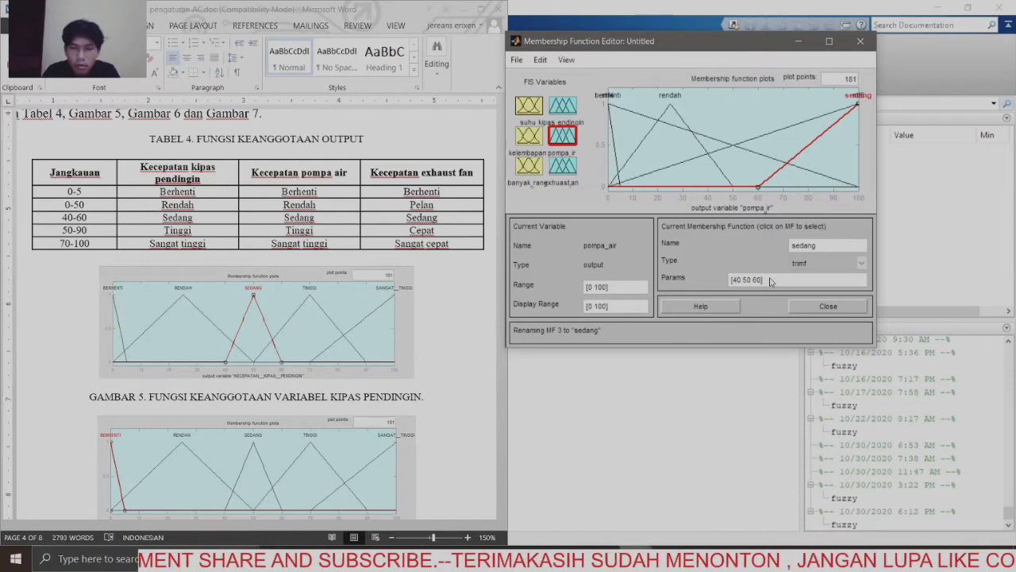
# Step: Rename pompa_air's membership function mf4 as tinggi
pyautogui.click(759, 140)
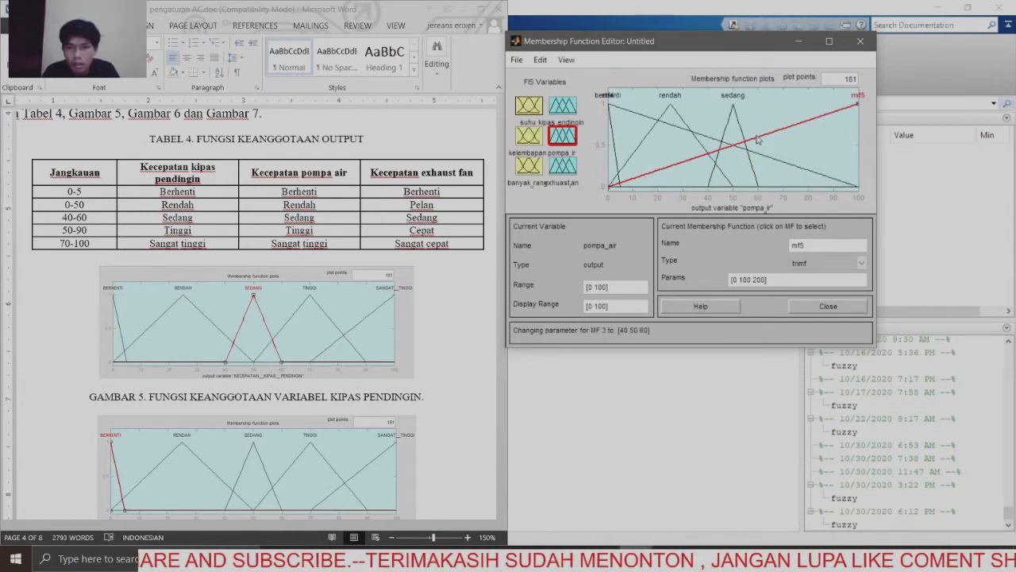
pyautogui.click(773, 160)
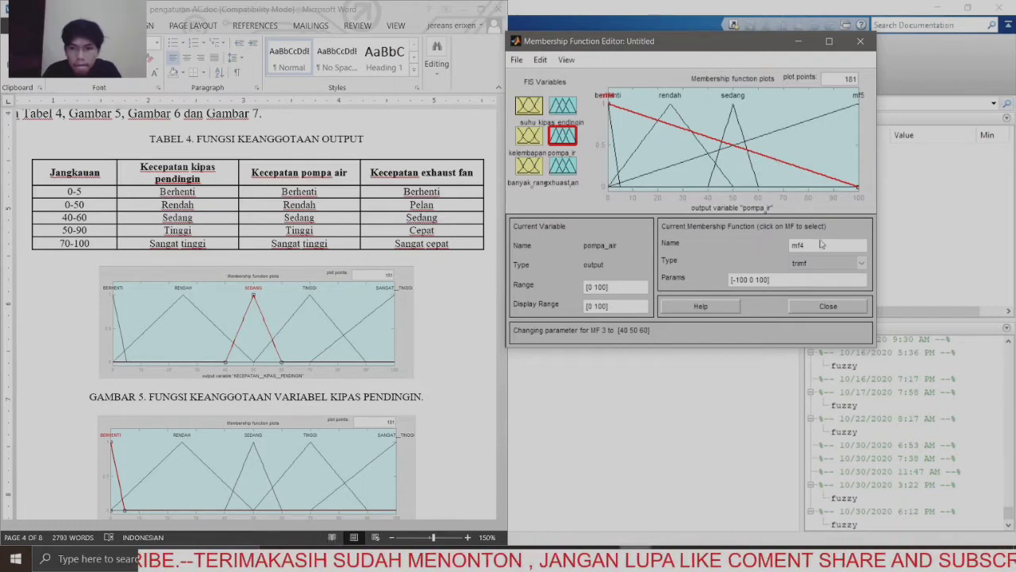
pyautogui.press('BackSpace')
pyautogui.press('BackSpace')
pyautogui.press('BackSpace')
pyautogui.write('tinggi')
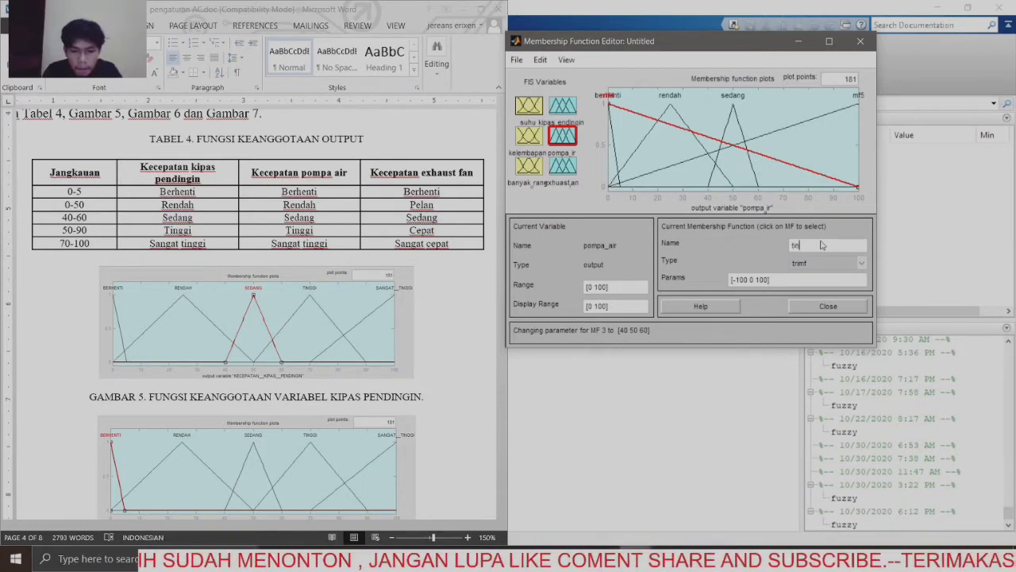
# Step: Set the parameters of pompa_air's tinggi membership function to [50 75 90]
pyautogui.click(768, 284)
pyautogui.press('BackSpace')
pyautogui.press('BackSpace')
pyautogui.press('BackSpace')
pyautogui.press('BackSpace')
pyautogui.press('BackSpace')
pyautogui.press('BackSpace')
pyautogui.press('BackSpace')
pyautogui.press('BackSpace')
pyautogui.press('BackSpace')
pyautogui.press('BackSpace')
pyautogui.press('BackSpace')
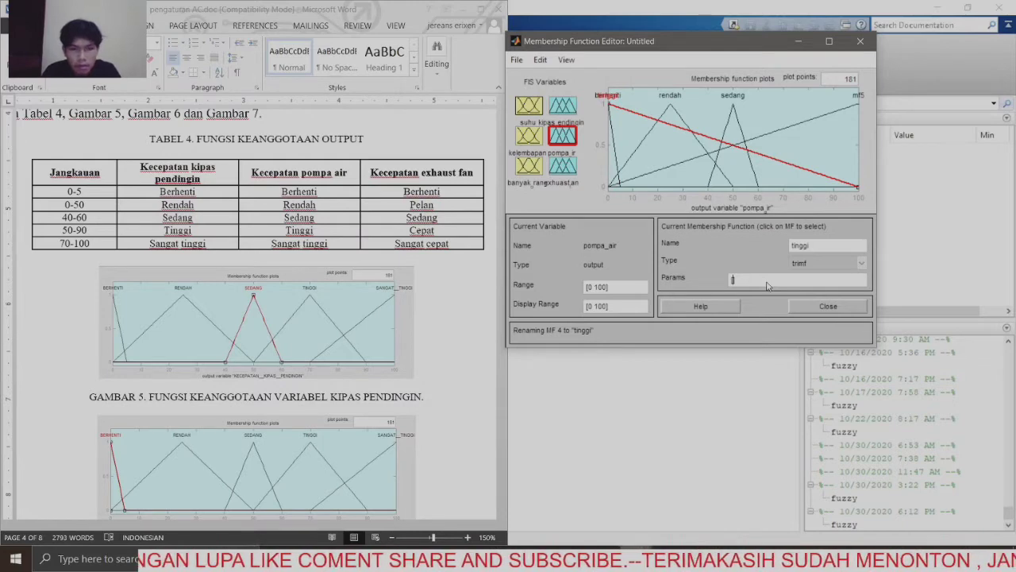
pyautogui.write('50')
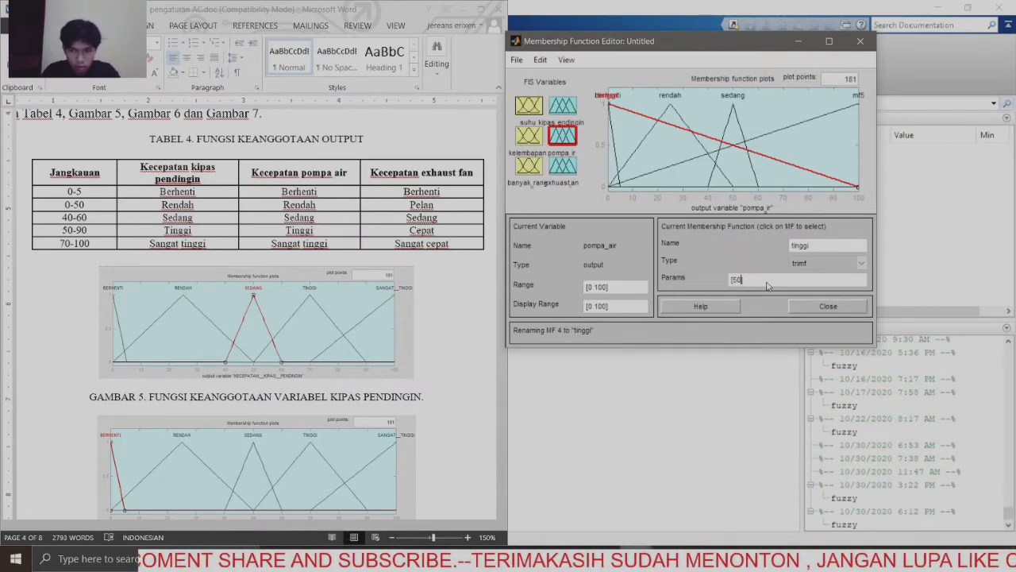
pyautogui.write(' 75 ')
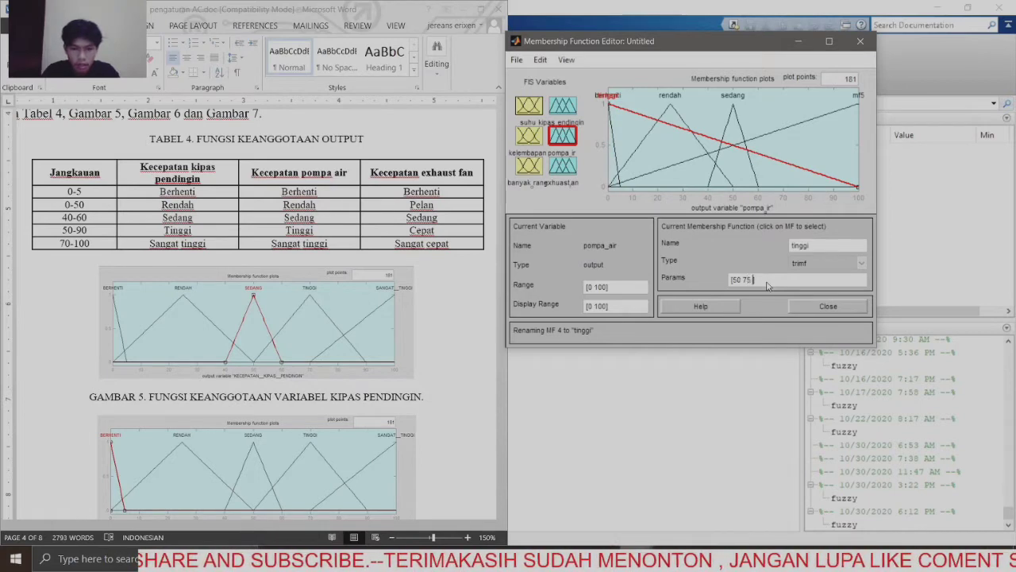
pyautogui.write('90')
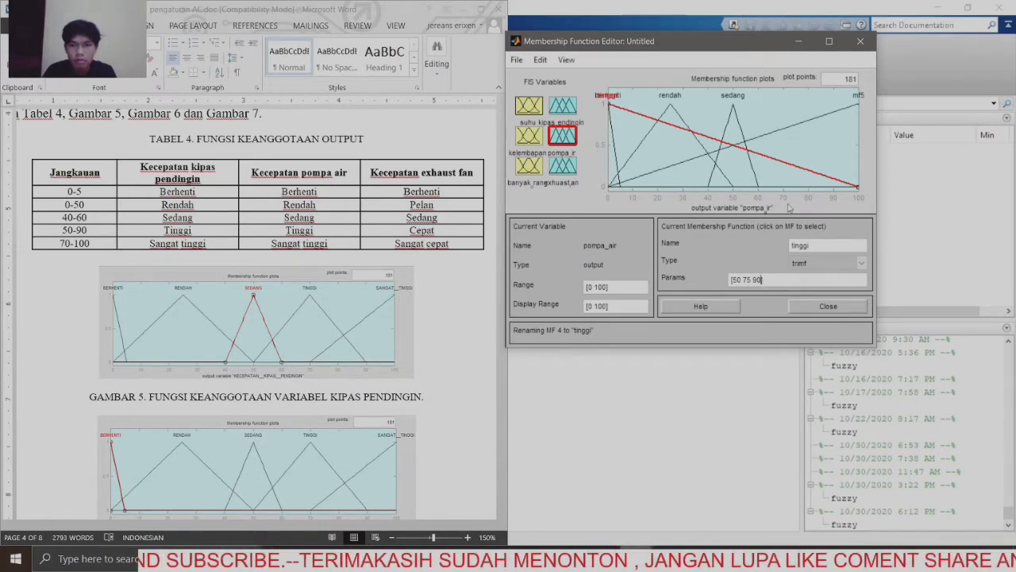
# Step: Change the peak of pompa_air's tinggi membership function to 70, making its parameters [50 70 90]
pyautogui.click(786, 131)
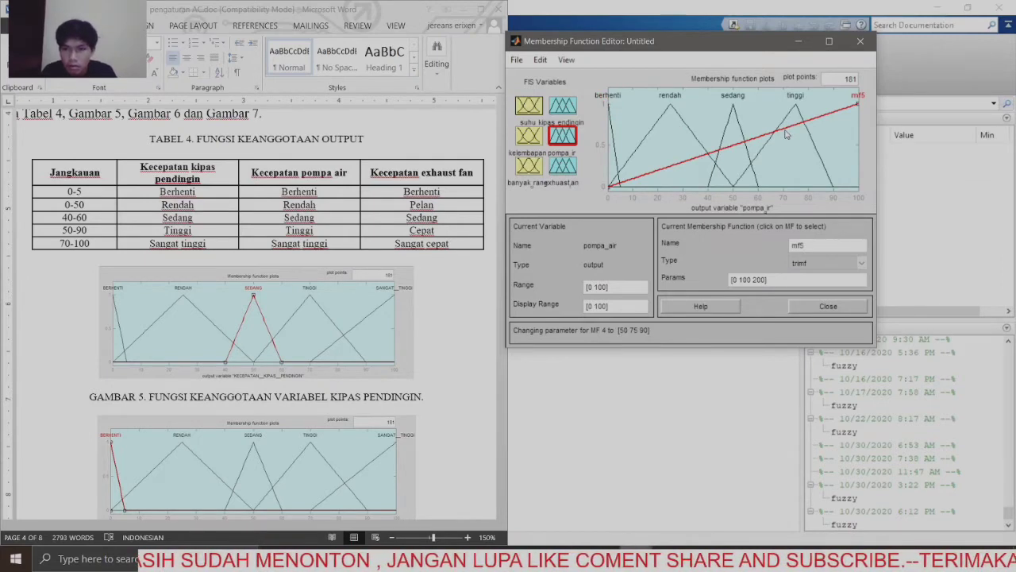
pyautogui.click(765, 146)
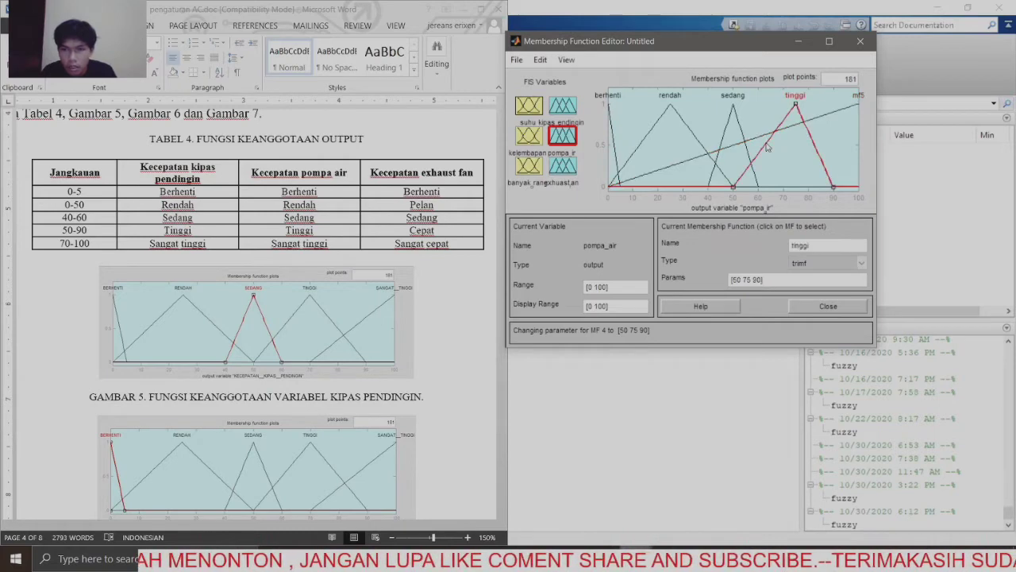
pyautogui.click(752, 280)
pyautogui.press('BackSpace')
pyautogui.write('0')
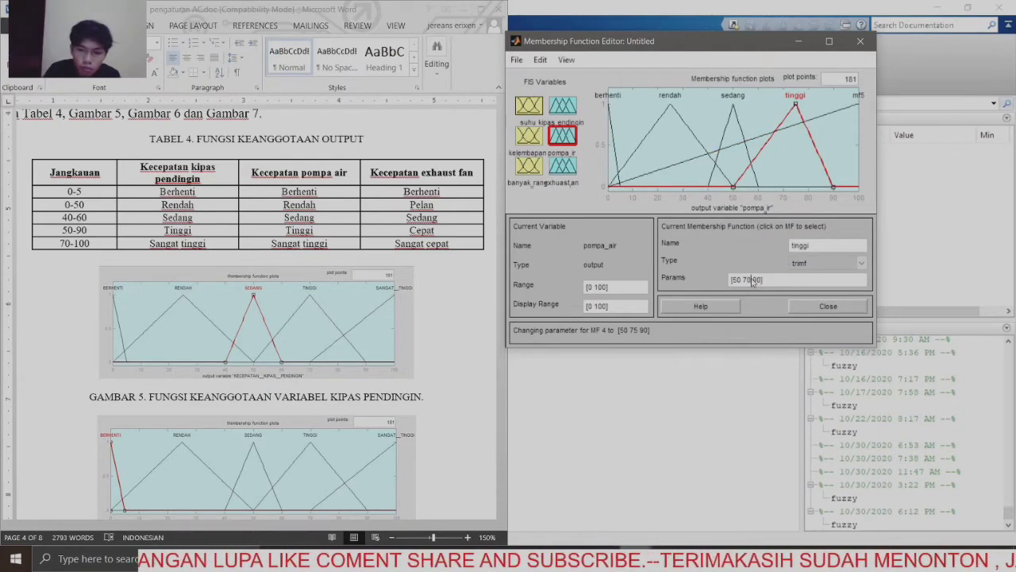
# Step: Set the parameters of pompa_air's membership function mf5 to [70 100 124]
pyautogui.click(786, 133)
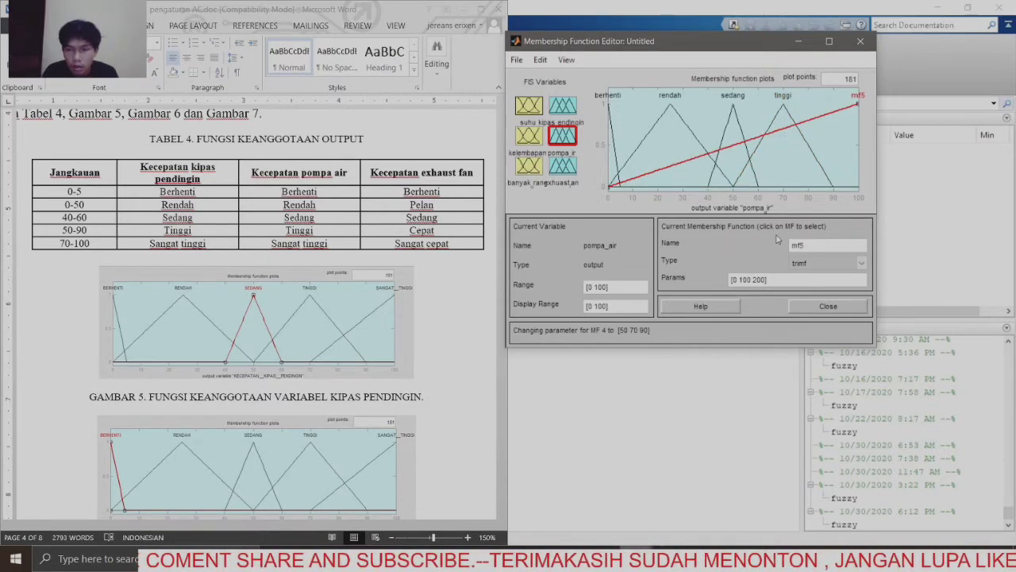
pyautogui.click(762, 280)
pyautogui.press('BackSpace')
pyautogui.press('BackSpace')
pyautogui.press('BackSpace')
pyautogui.press('BackSpace')
pyautogui.press('BackSpace')
pyautogui.press('BackSpace')
pyautogui.press('BackSpace')
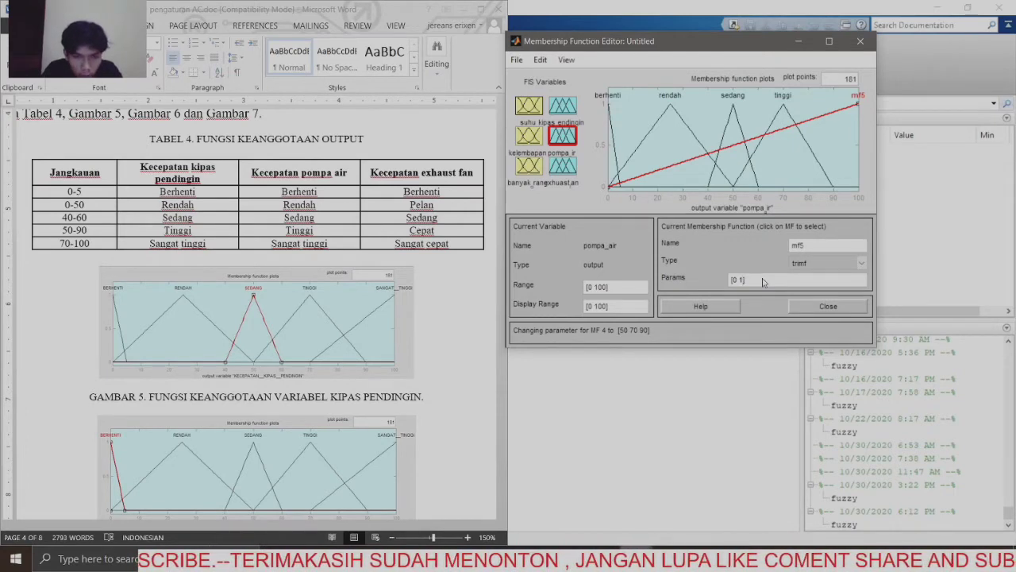
pyautogui.press('BackSpace')
pyautogui.press('BackSpace')
pyautogui.press('BackSpace')
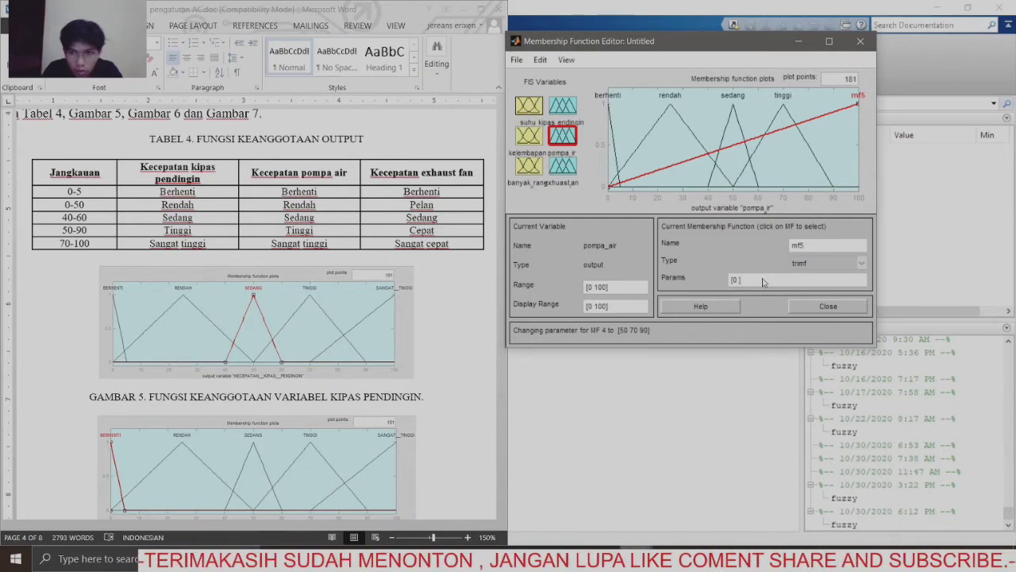
pyautogui.write('70 ')
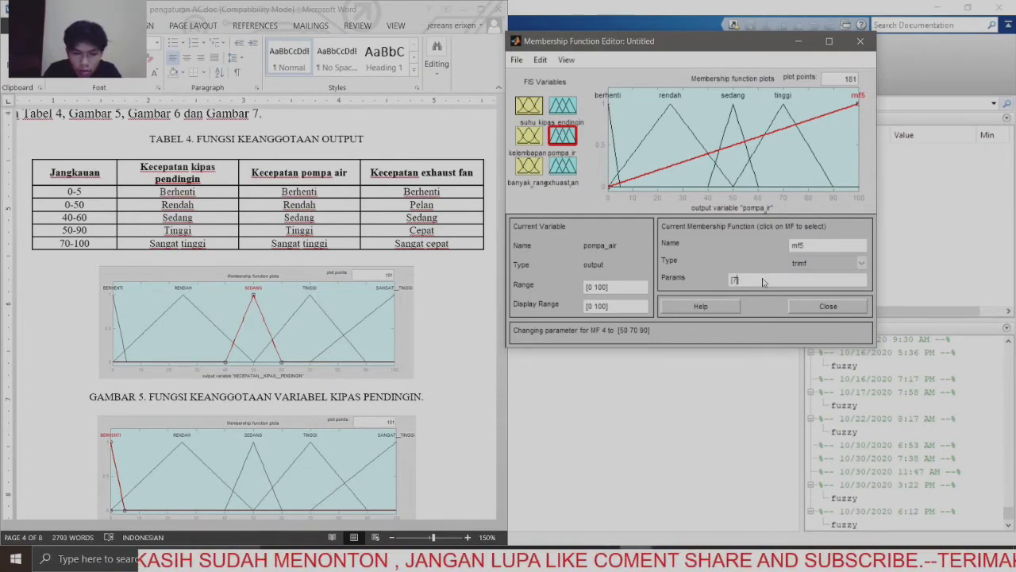
pyautogui.write('100')
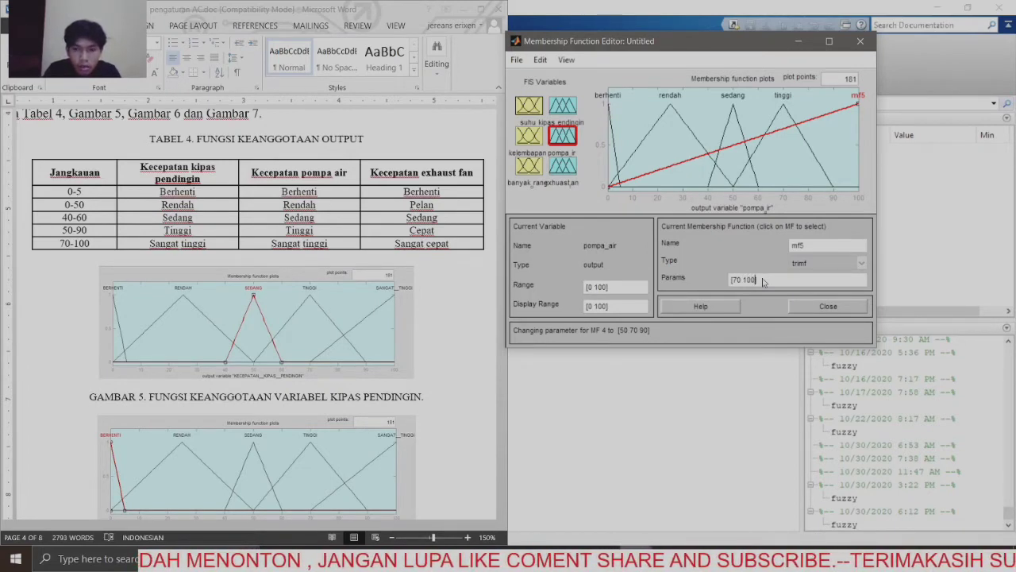
pyautogui.write(' 1')
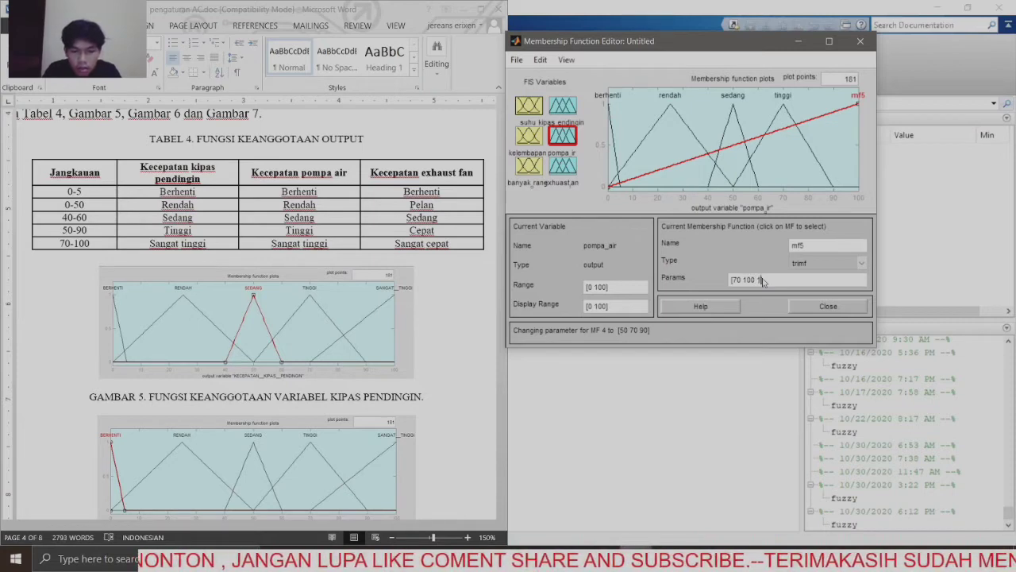
pyautogui.write('0')
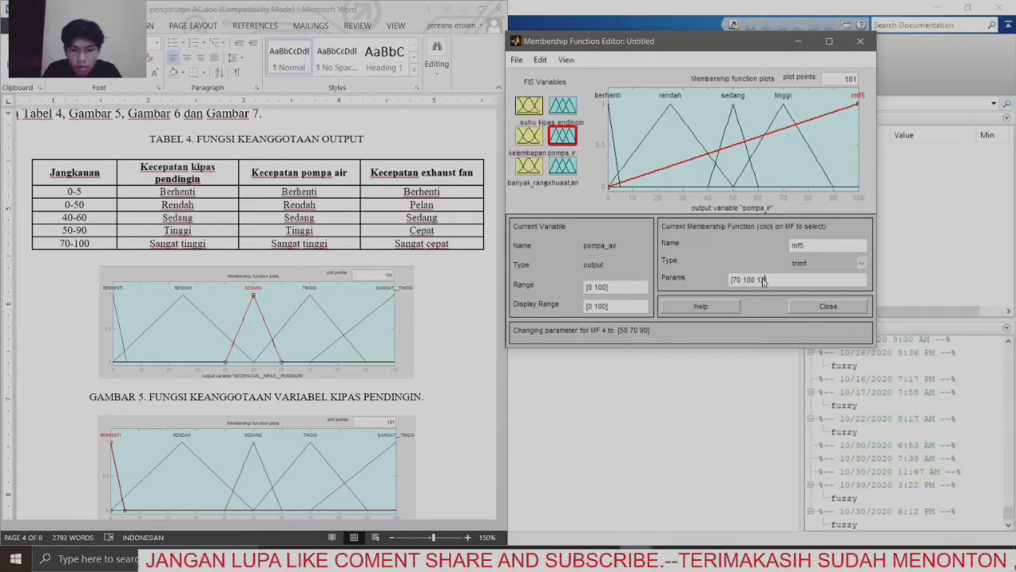
pyautogui.write('0')
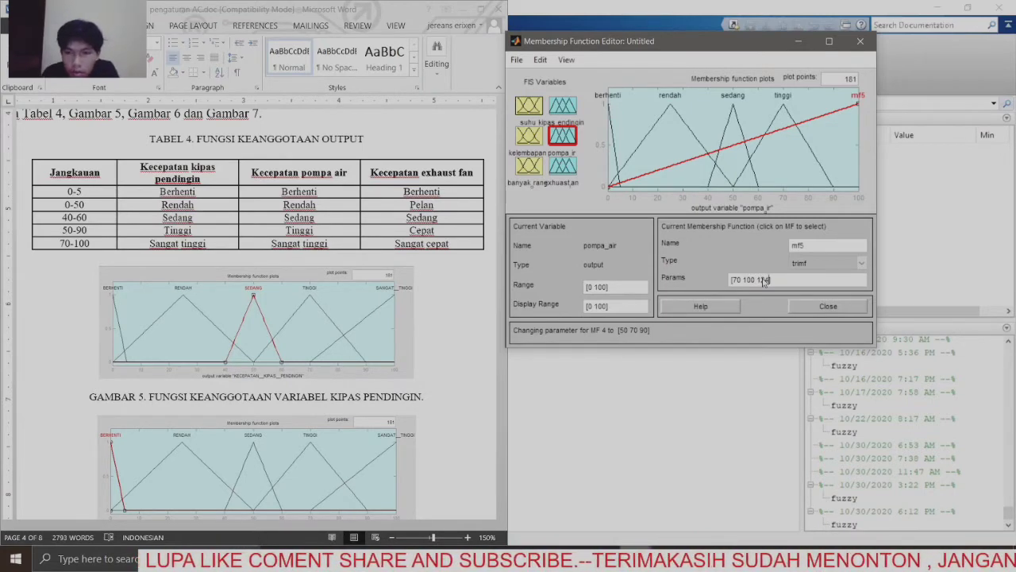
pyautogui.click(757, 153)
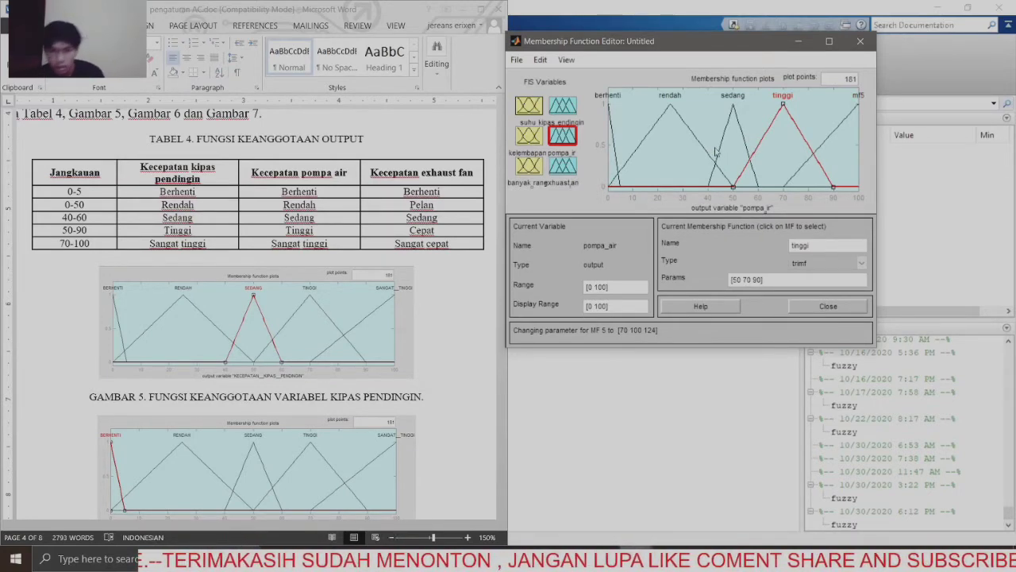
# Step: Add two trimf membership functions to the output variable exhuast_fan
pyautogui.click(560, 169)
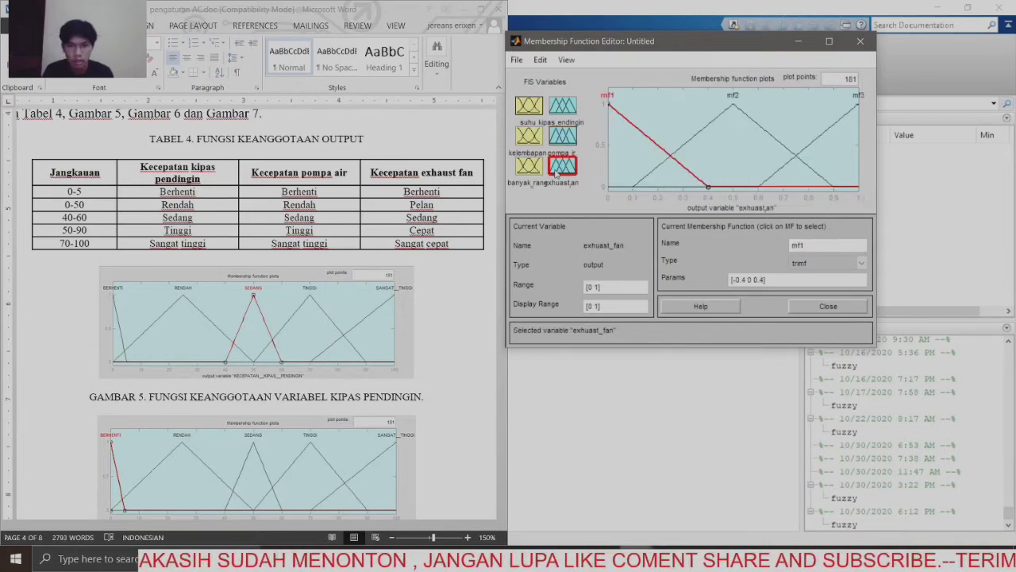
pyautogui.click(540, 61)
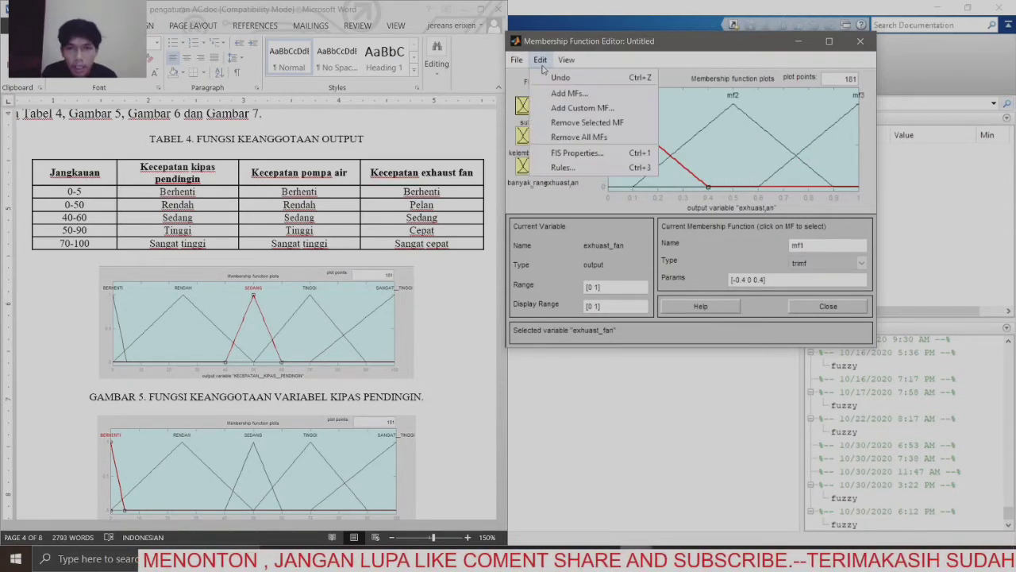
pyautogui.click(586, 96)
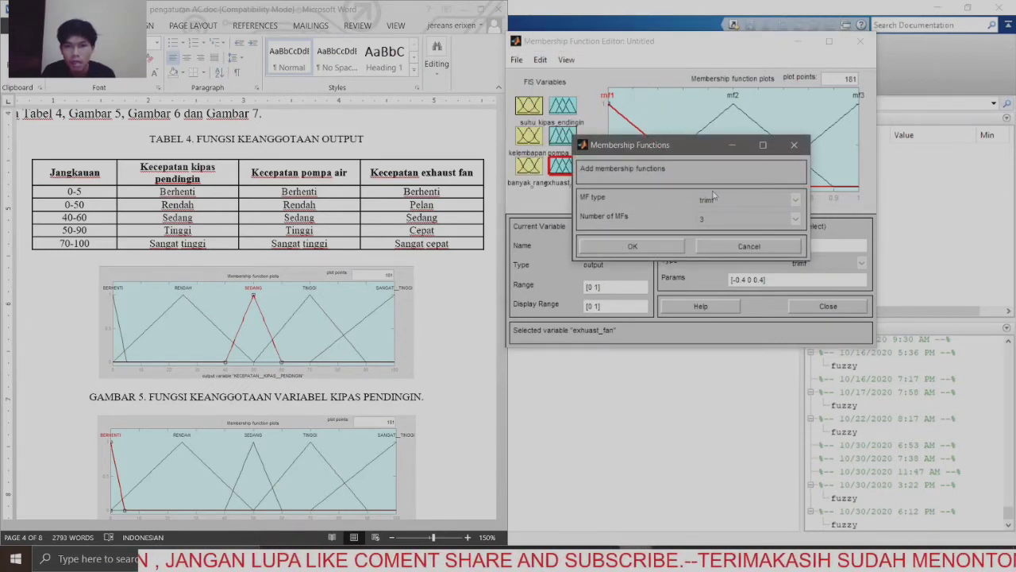
pyautogui.click(724, 219)
pyautogui.click(731, 244)
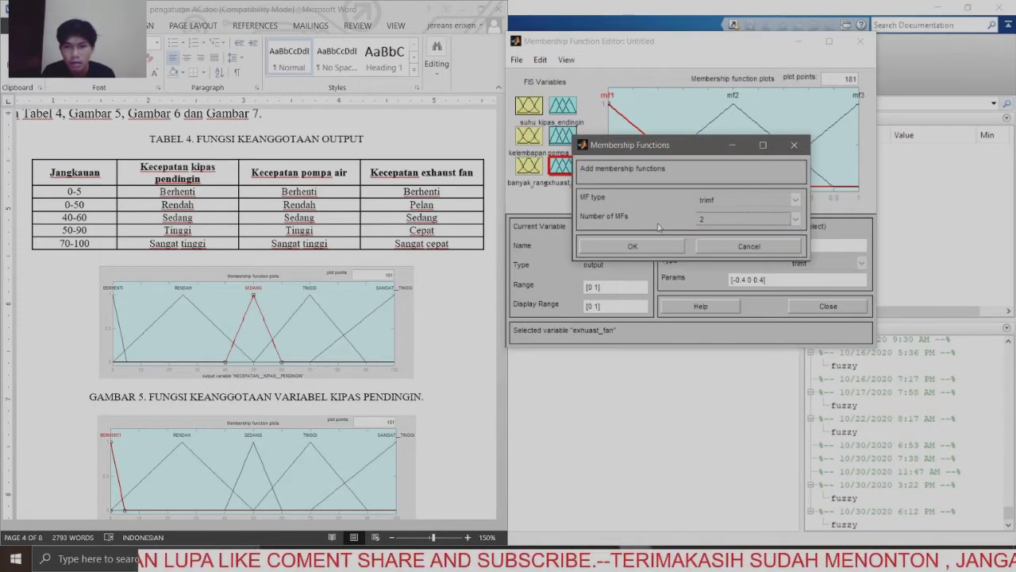
pyautogui.click(653, 247)
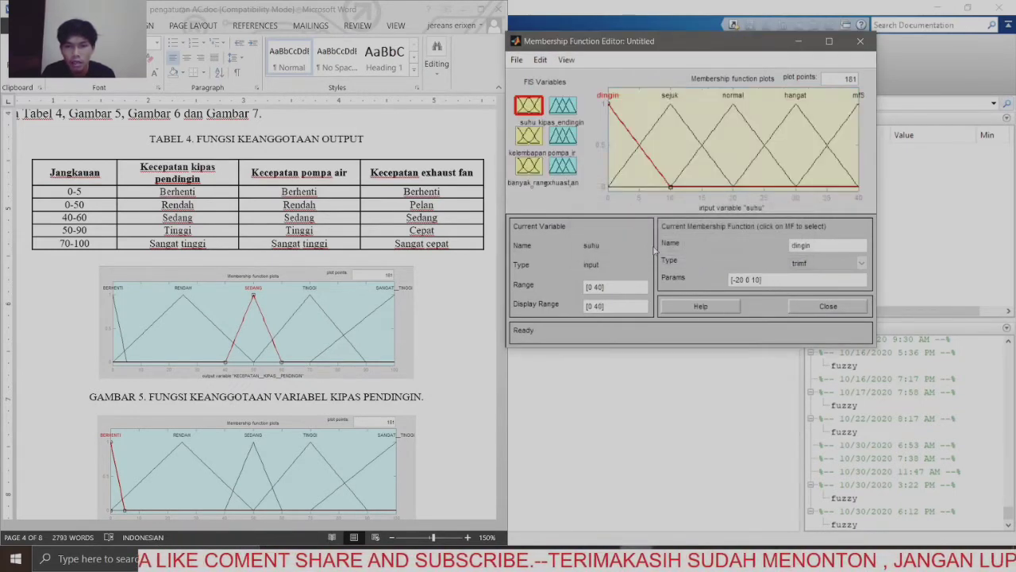
# Step: Try to set the display range of the output variable exhuast_fan to [0 100]
pyautogui.click(563, 166)
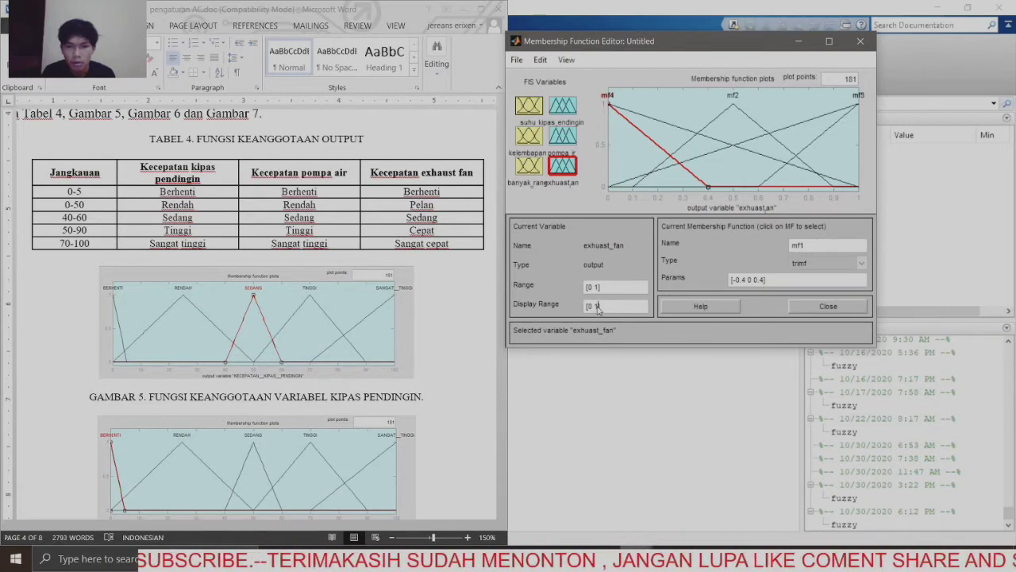
pyautogui.click(598, 308)
pyautogui.write('00')
pyautogui.click(833, 246)
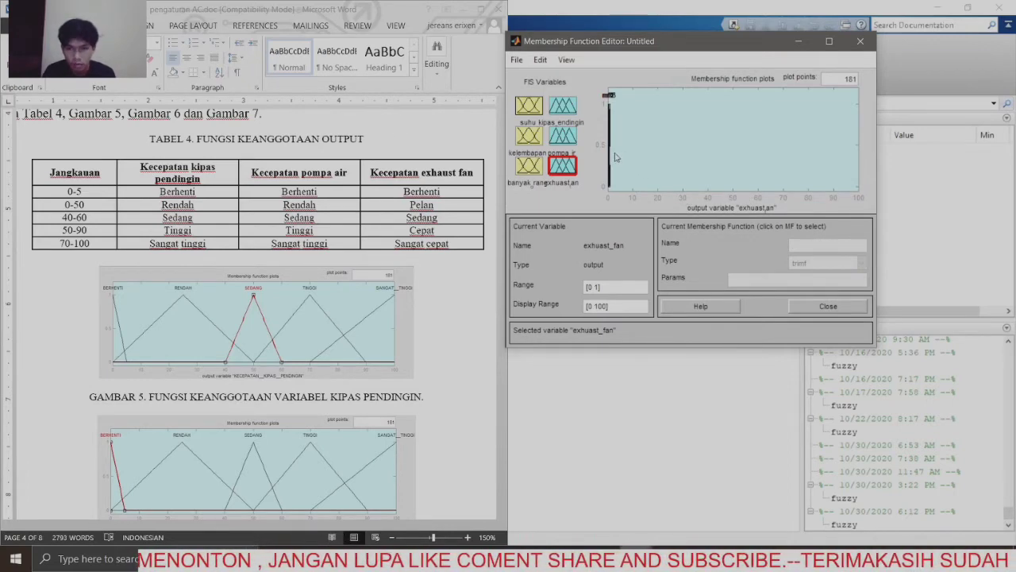
# Step: Rename exhuast_fan's membership function mf1 as berhenti
pyautogui.click(562, 167)
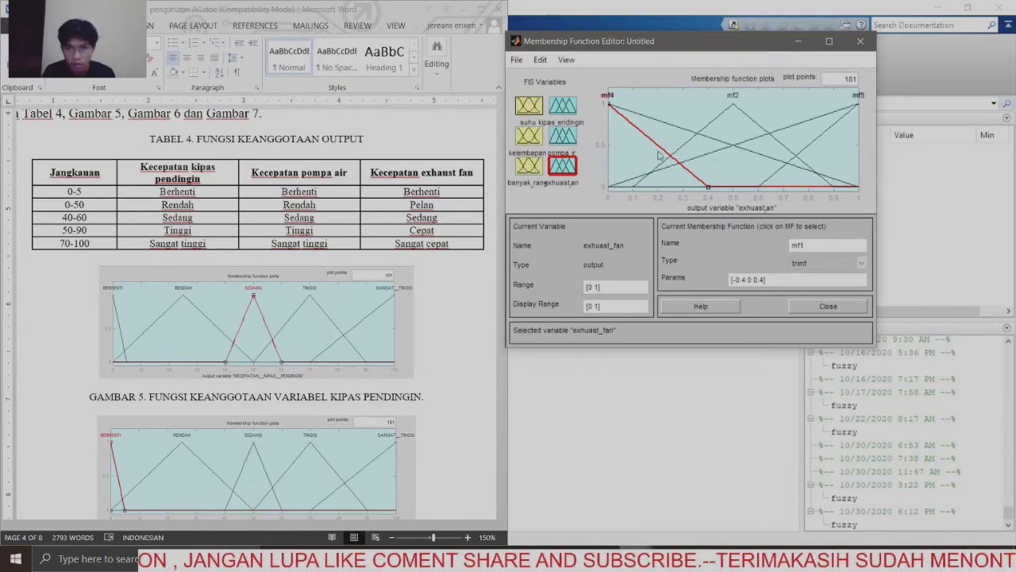
pyautogui.click(823, 246)
pyautogui.press('BackSpace')
pyautogui.press('BackSpace')
pyautogui.press('BackSpace')
pyautogui.write('berhenti')
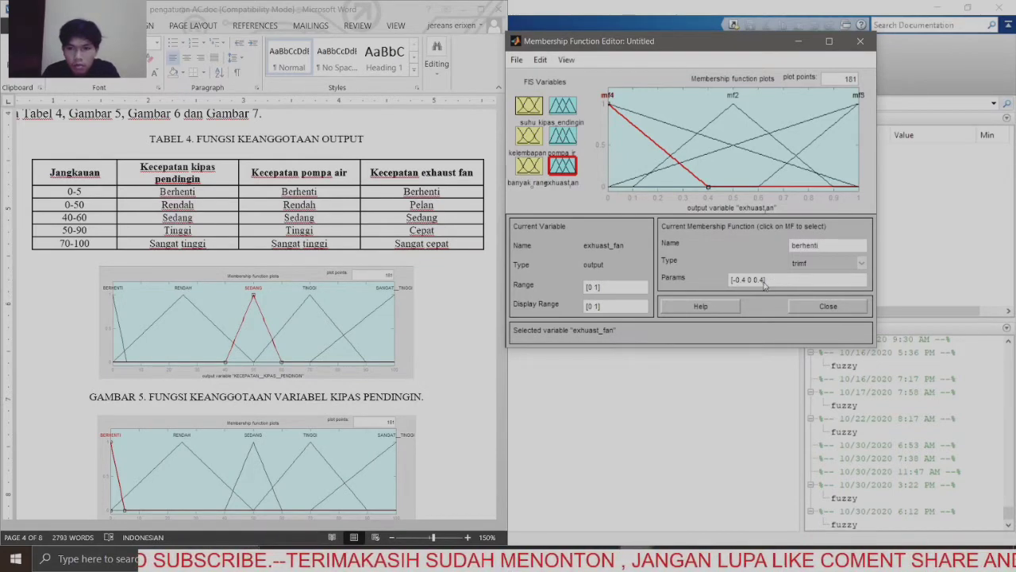
pyautogui.press('Return')
# Step: Set both the display range and the range of exhuast_fan to [0 100]
pyautogui.click(599, 307)
pyautogui.write('00')
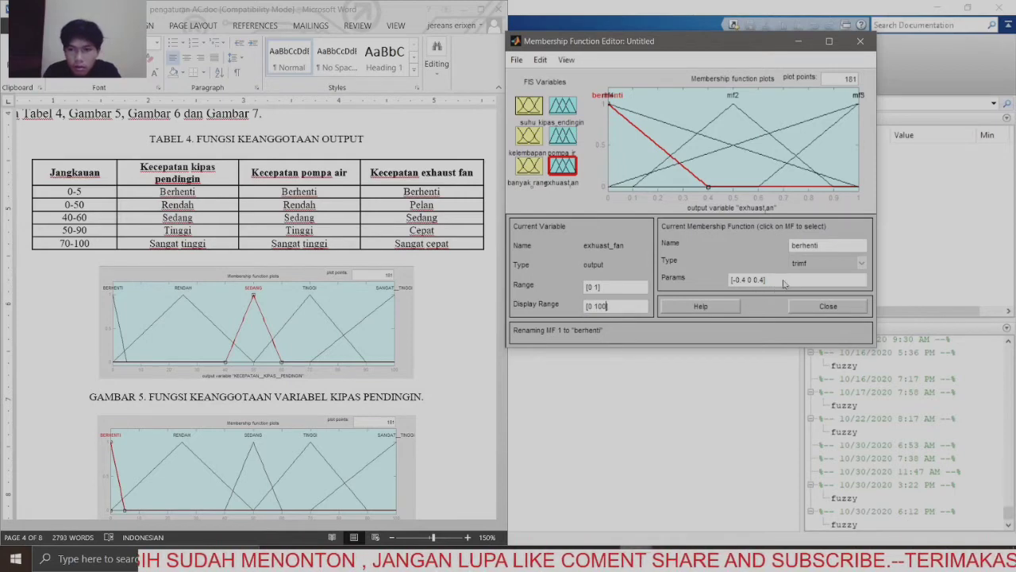
pyautogui.press('Return')
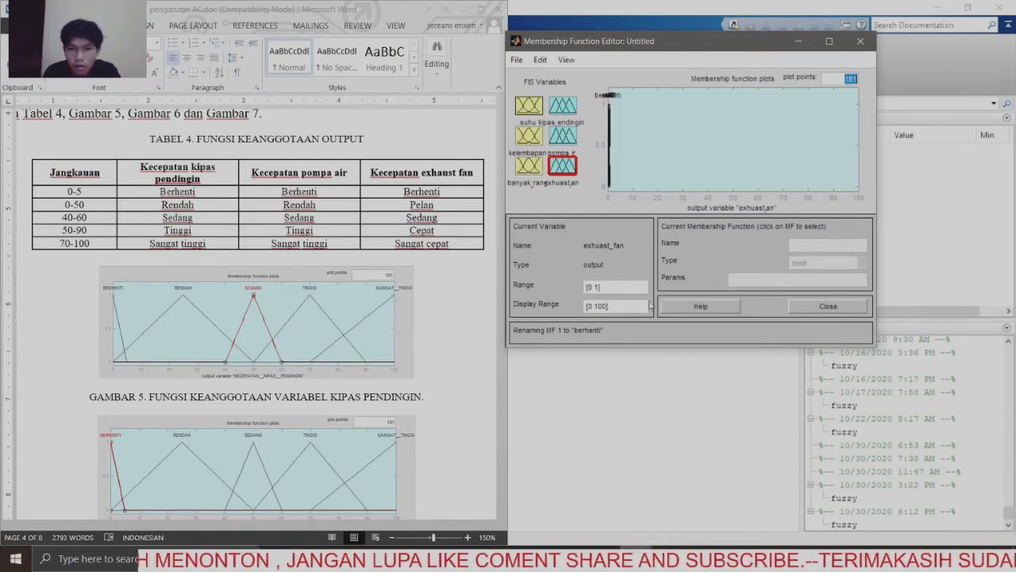
pyautogui.click(598, 288)
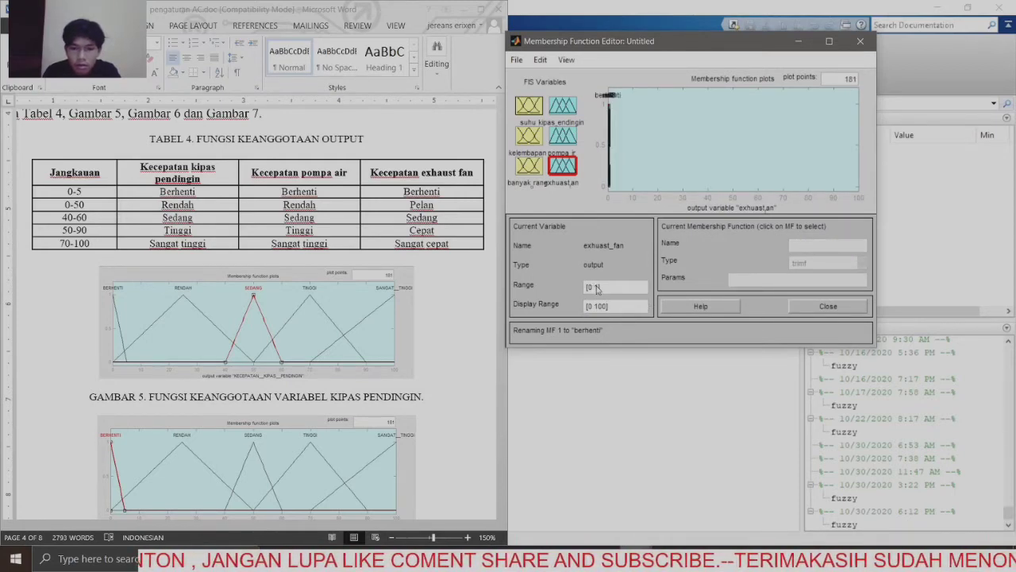
pyautogui.write('00')
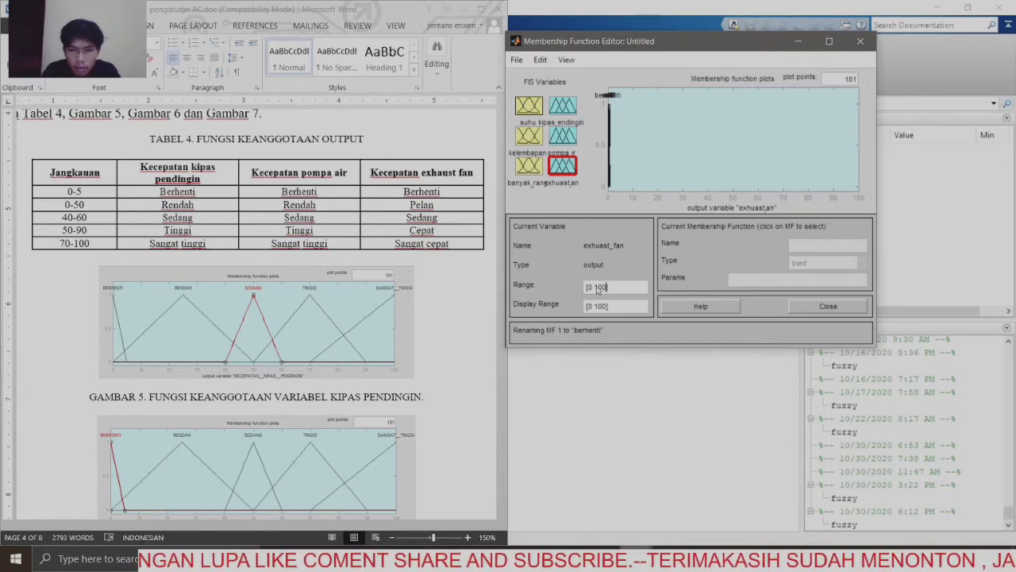
pyautogui.press('Return')
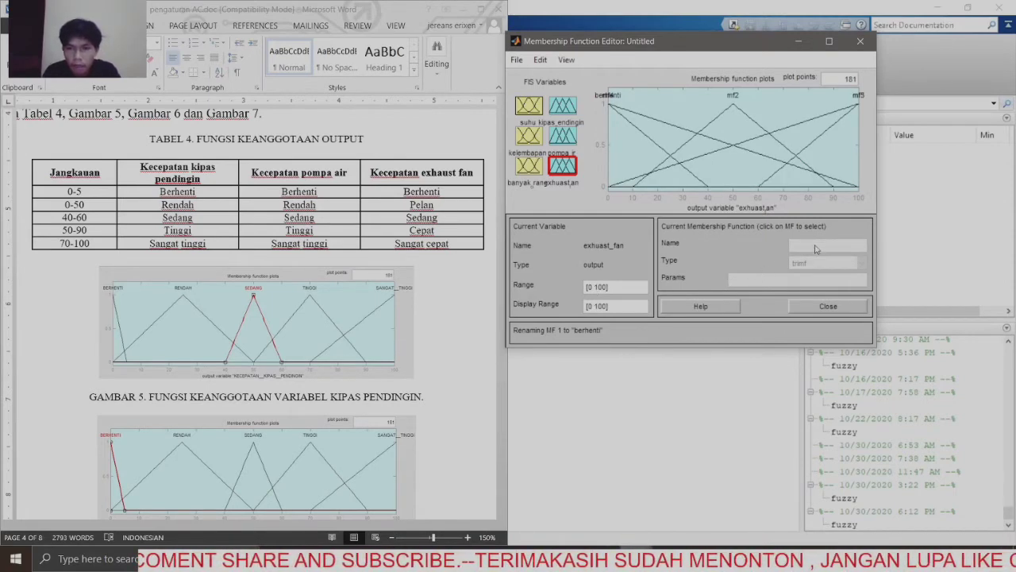
# Step: Set the parameters of exhuast_fan's berhenti membership function to [-5 0 5]
pyautogui.click(665, 155)
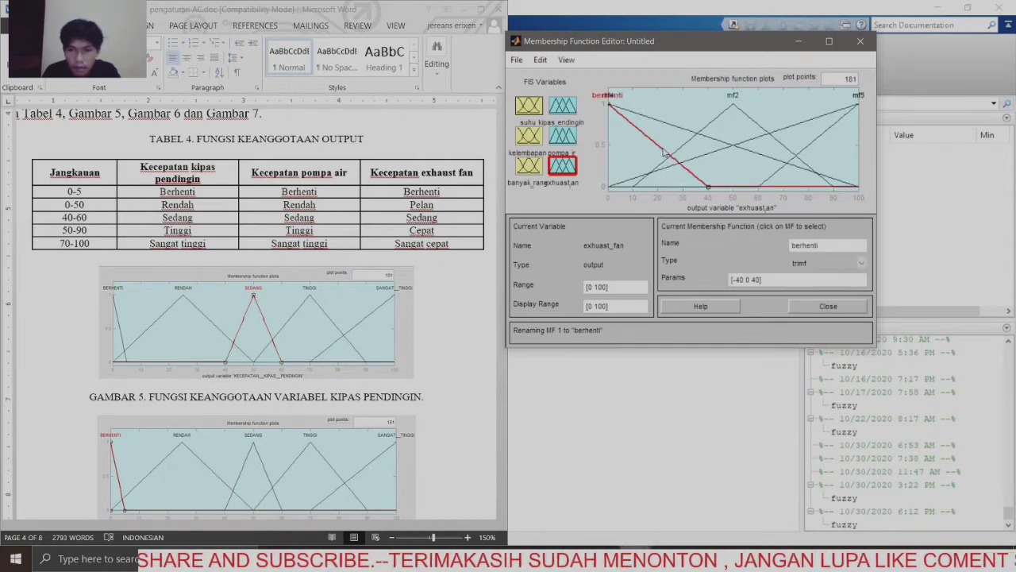
pyautogui.click(757, 279)
pyautogui.press('BackSpace')
pyautogui.press('BackSpace')
pyautogui.press('BackSpace')
pyautogui.press('BackSpace')
pyautogui.press('BackSpace')
pyautogui.press('BackSpace')
pyautogui.press('BackSpace')
pyautogui.press('BackSpace')
pyautogui.press('BackSpace')
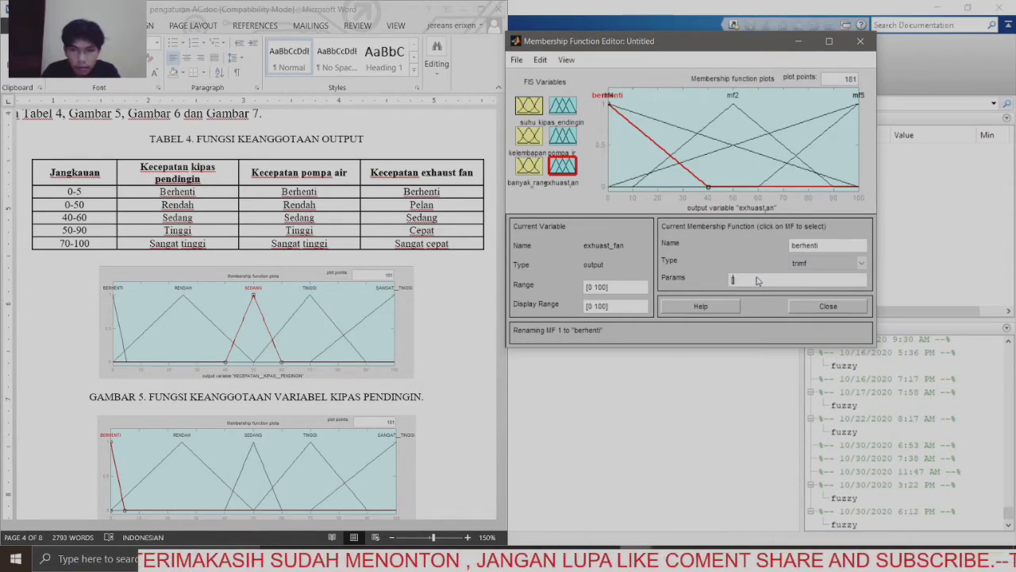
pyautogui.write('-5 0 5')
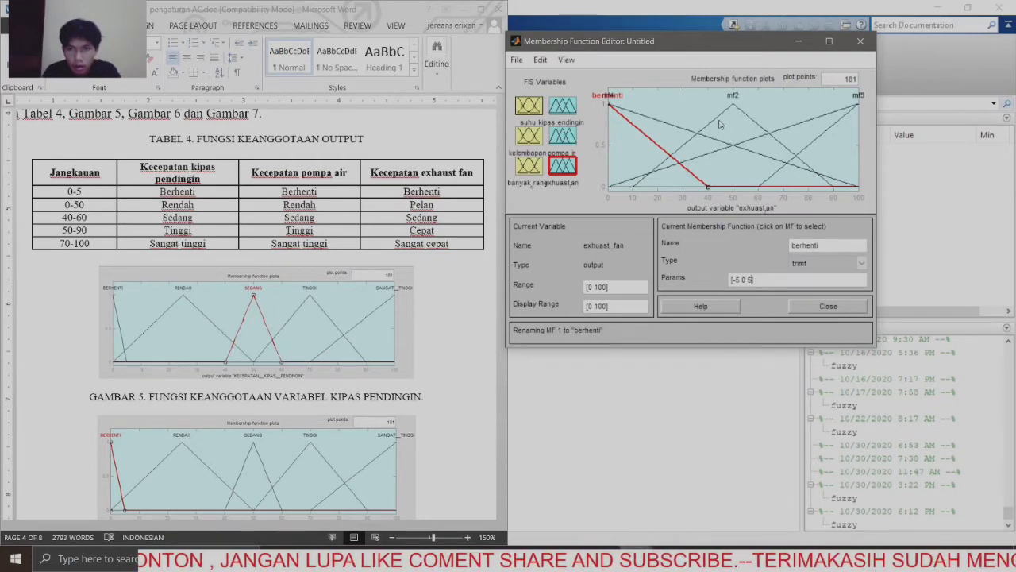
# Step: Rename exhuast_fan's membership function mf2 as pelan
pyautogui.click(717, 121)
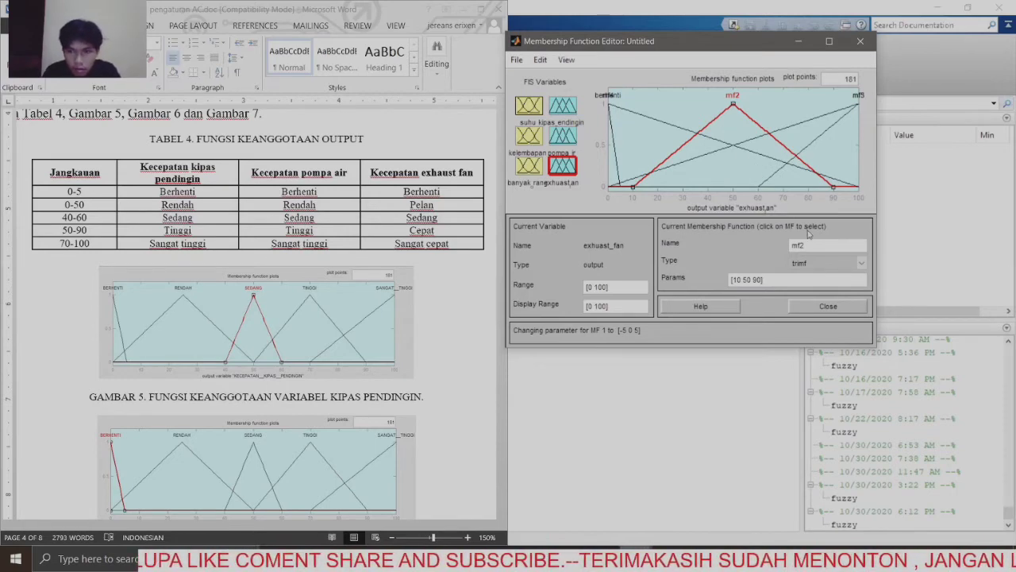
pyautogui.press('BackSpace')
pyautogui.press('BackSpace')
pyautogui.press('BackSpace')
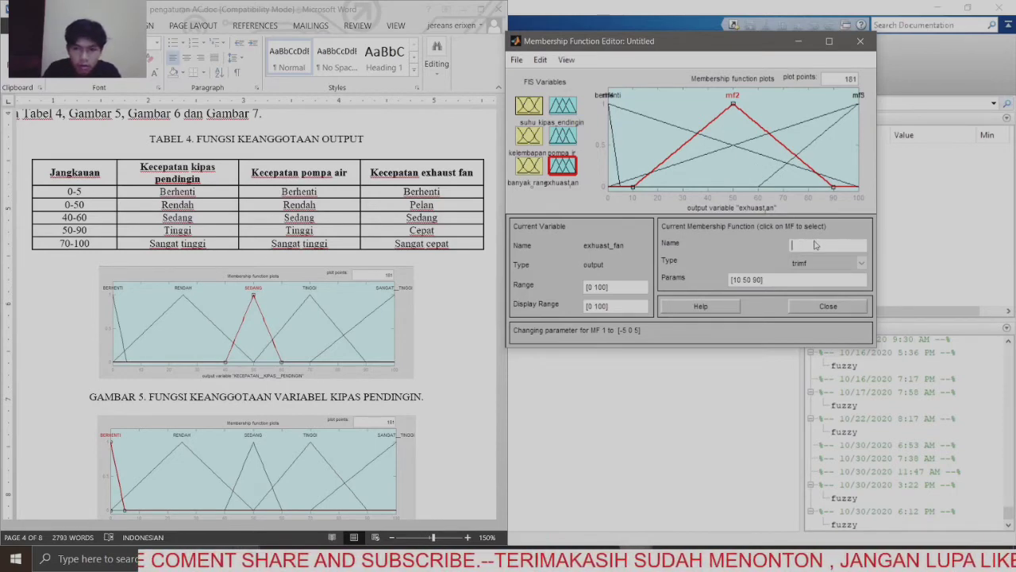
pyautogui.write('pelan')
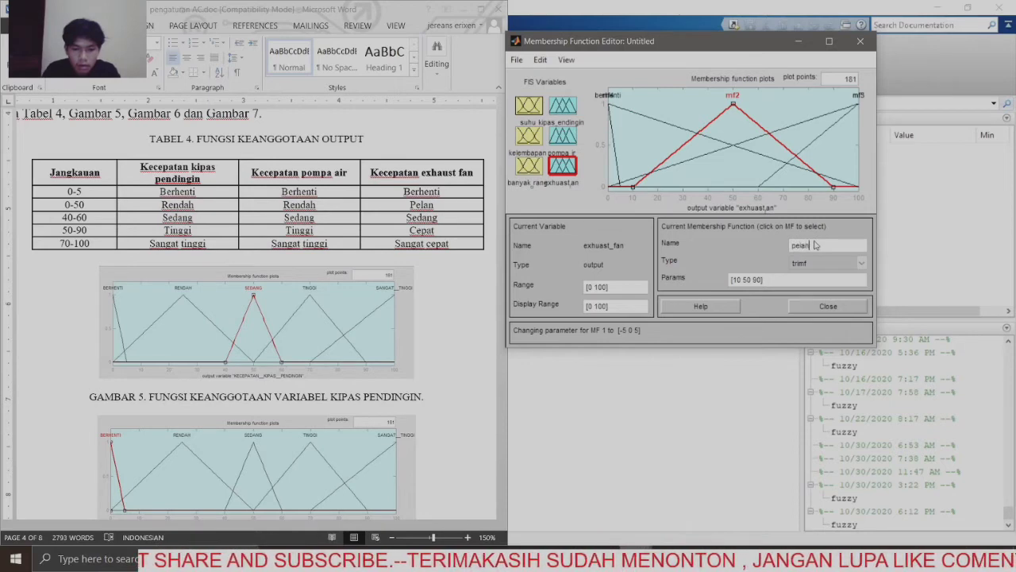
# Step: Set the parameters of exhuast_fan's pelan membership function to [0 25 50]
pyautogui.click(759, 281)
pyautogui.press('BackSpace')
pyautogui.press('BackSpace')
pyautogui.press('BackSpace')
pyautogui.press('BackSpace')
pyautogui.press('BackSpace')
pyautogui.press('BackSpace')
pyautogui.press('BackSpace')
pyautogui.press('BackSpace')
pyautogui.press('BackSpace')
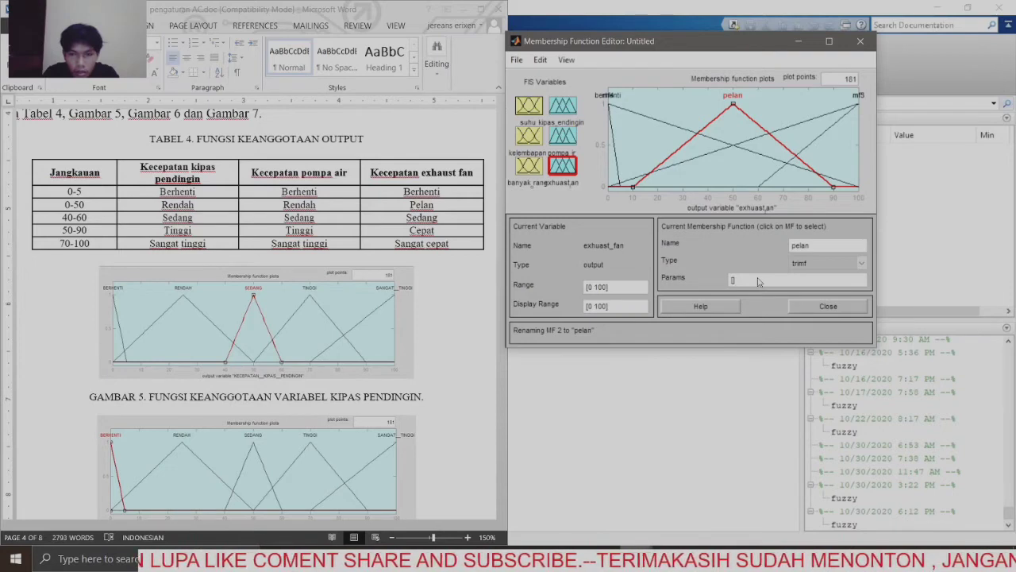
pyautogui.write('0 25')
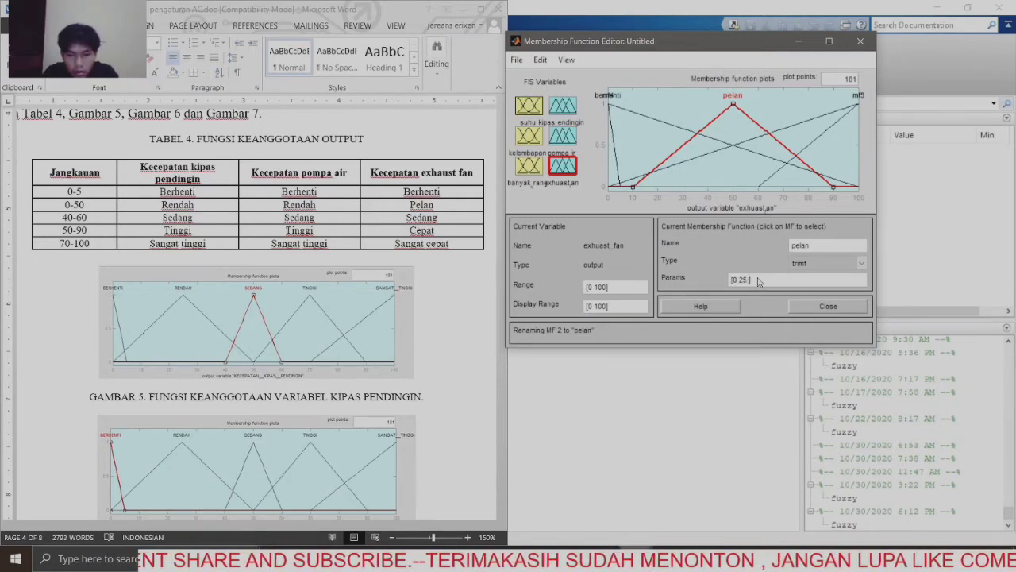
pyautogui.write(' 50')
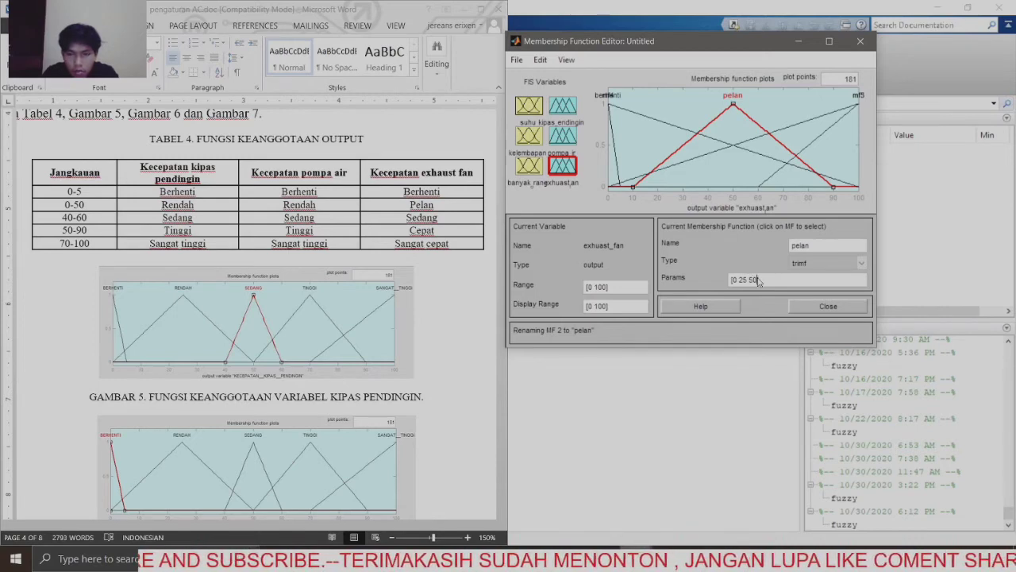
pyautogui.write(']')
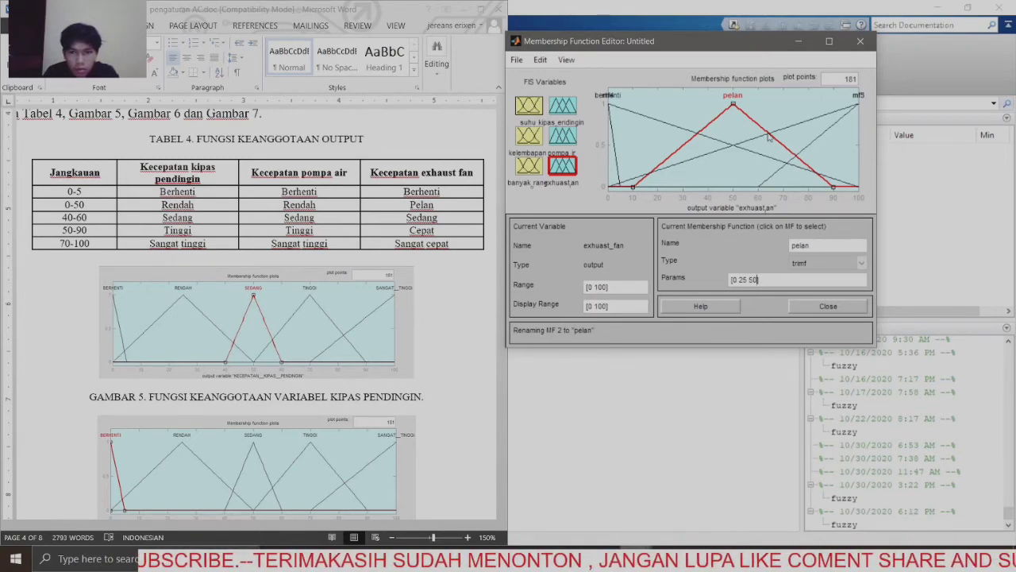
# Step: Rename exhuast_fan's membership function mf3 as sedang
pyautogui.click(779, 173)
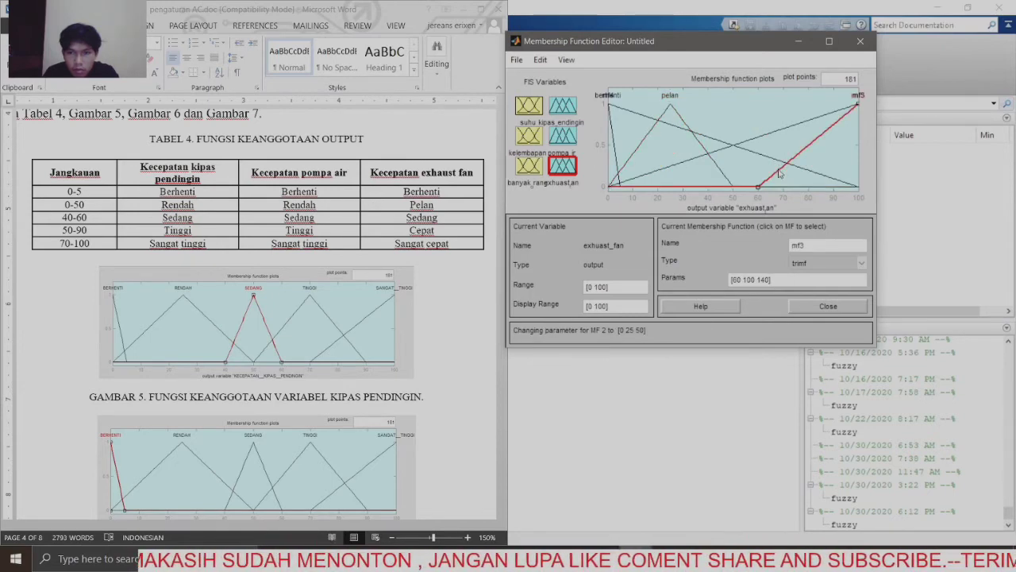
pyautogui.press('BackSpace')
pyautogui.press('BackSpace')
pyautogui.press('BackSpace')
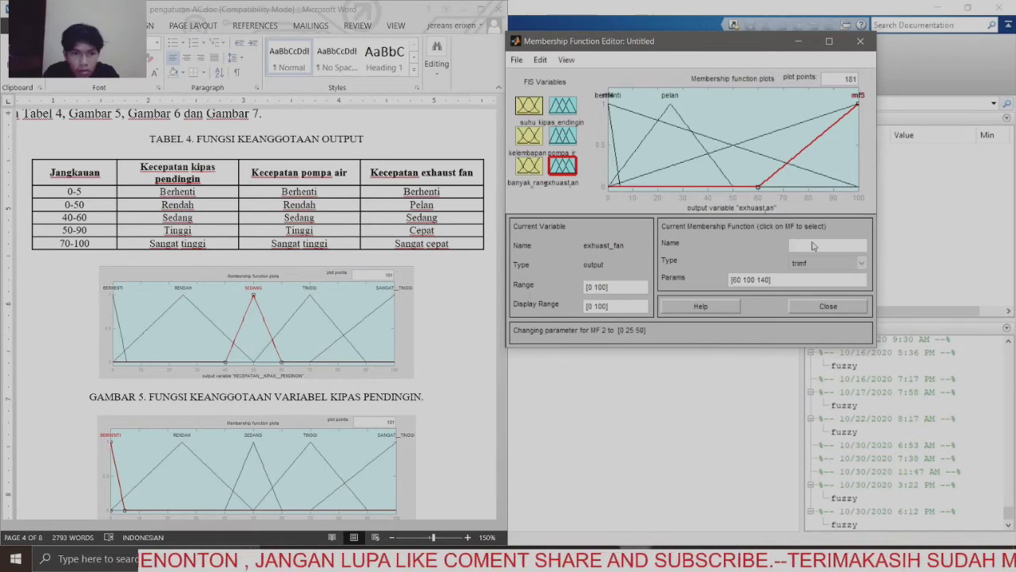
pyautogui.write('sed')
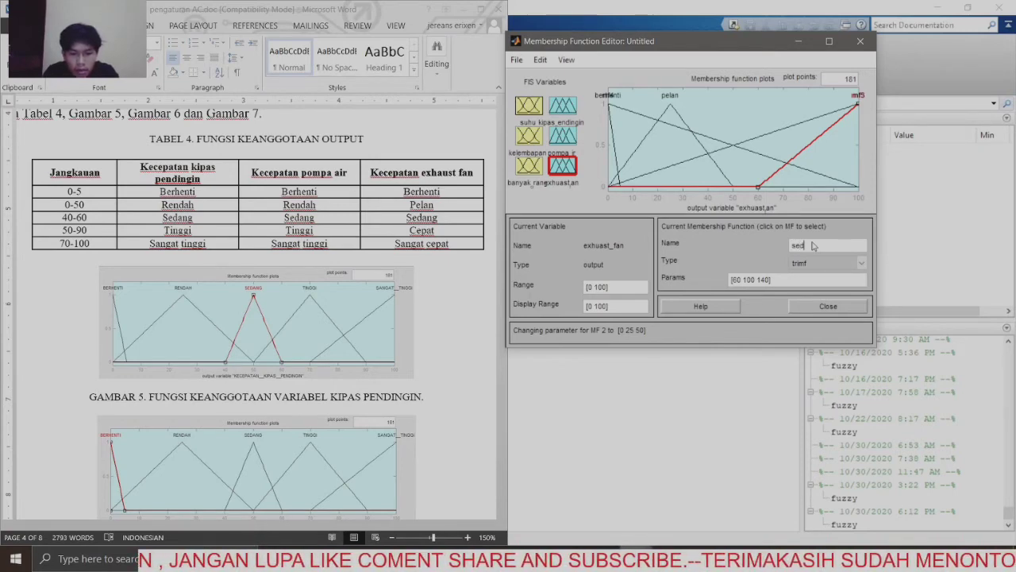
pyautogui.write('ang')
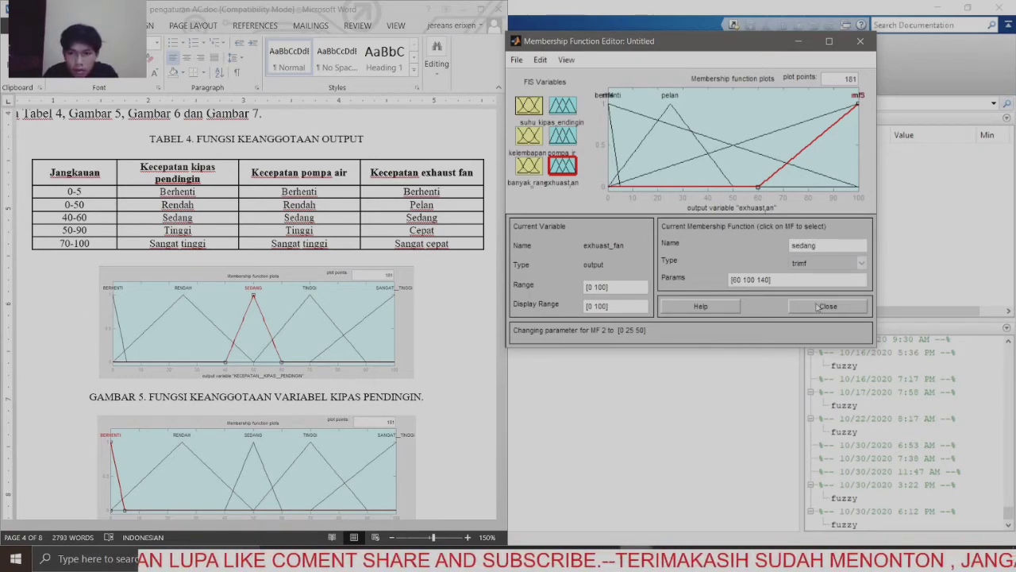
# Step: Set the parameters of exhuast_fan's sedang membership function to [40 50 60]
pyautogui.click(768, 281)
pyautogui.press('BackSpace')
pyautogui.press('BackSpace')
pyautogui.press('BackSpace')
pyautogui.press('BackSpace')
pyautogui.press('BackSpace')
pyautogui.press('BackSpace')
pyautogui.press('BackSpace')
pyautogui.press('BackSpace')
pyautogui.press('BackSpace')
pyautogui.press('BackSpace')
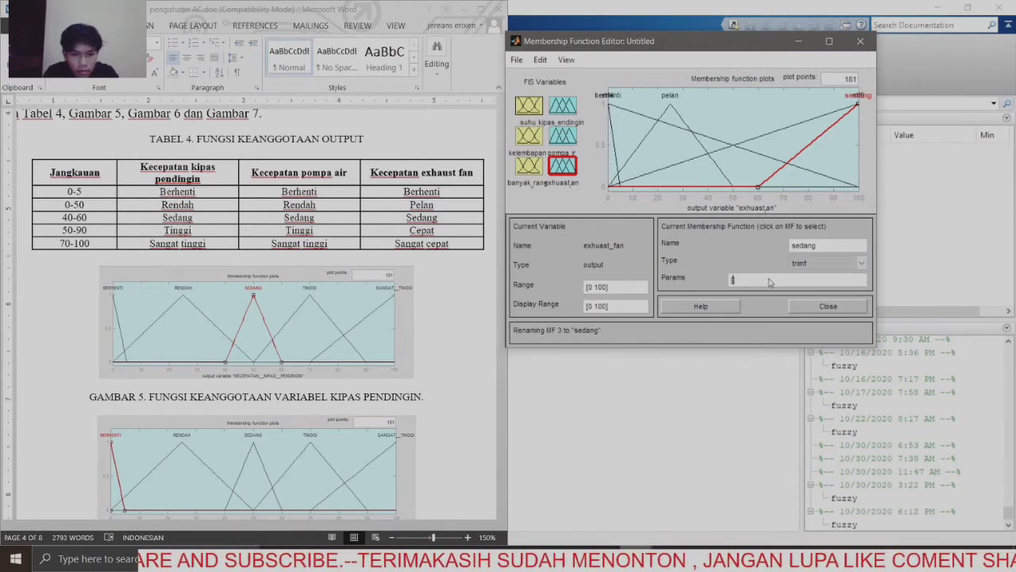
pyautogui.write('40')
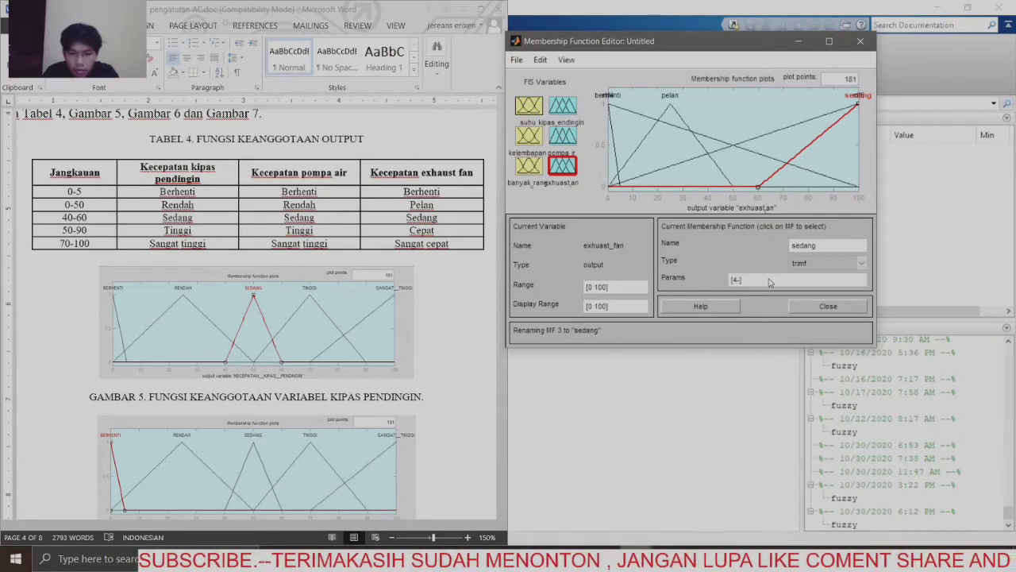
pyautogui.write(' 50 60]')
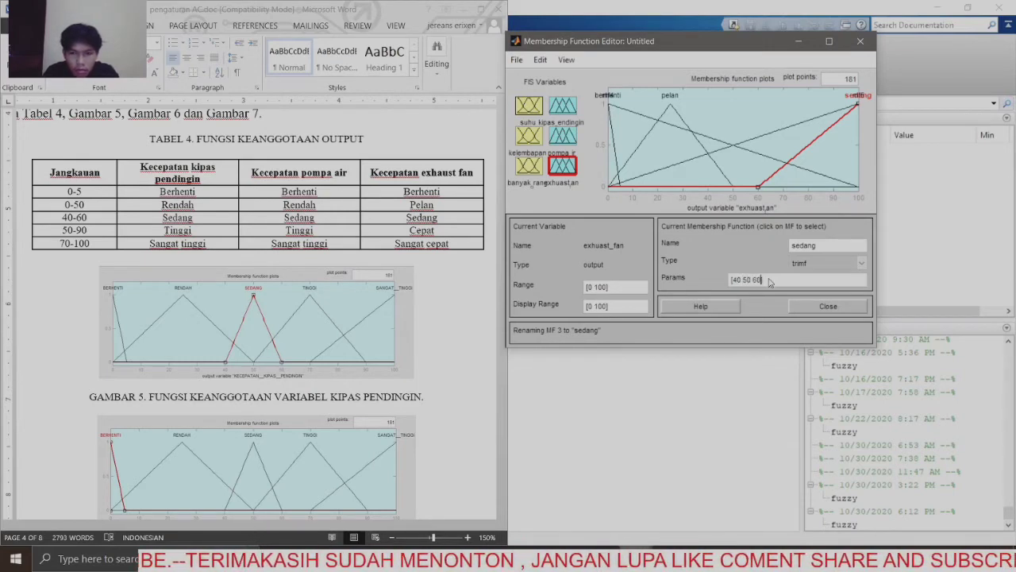
# Step: Rename exhuast_fan's membership function mf4 as cepat
pyautogui.click(762, 159)
pyautogui.click(762, 159)
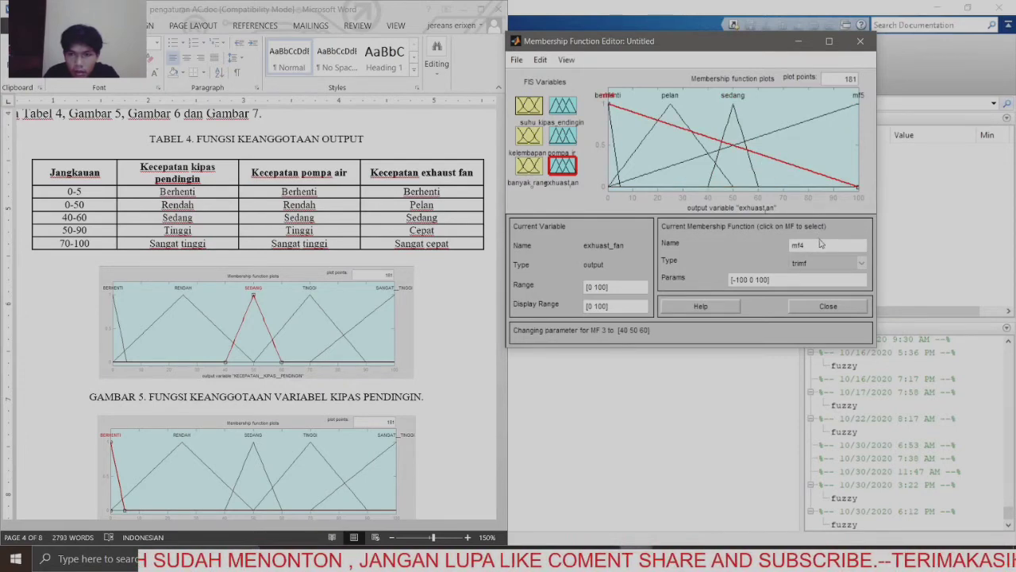
pyautogui.click(823, 245)
pyautogui.press('Delete')
pyautogui.press('Delete')
pyautogui.press('Delete')
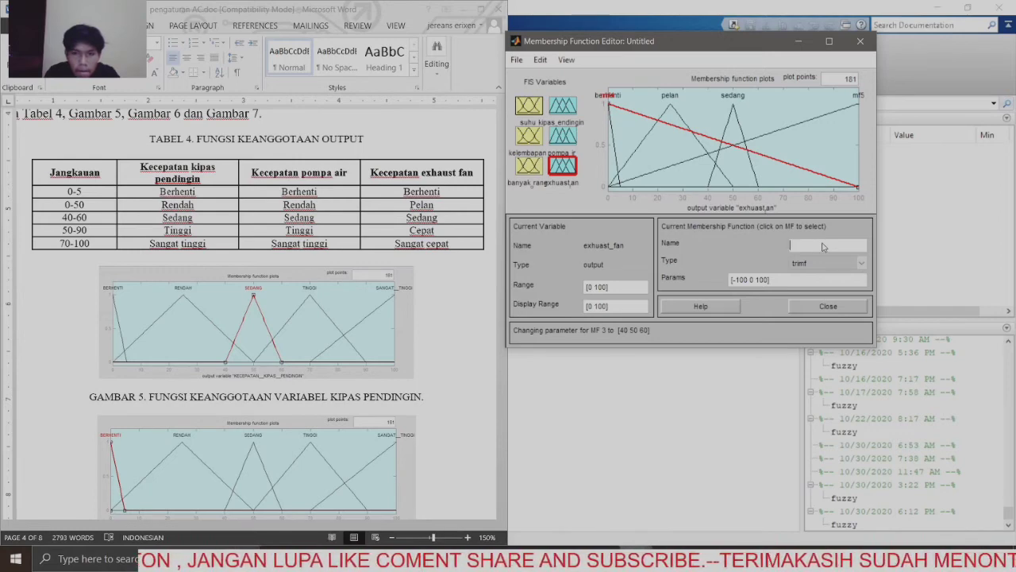
pyautogui.write('cepat')
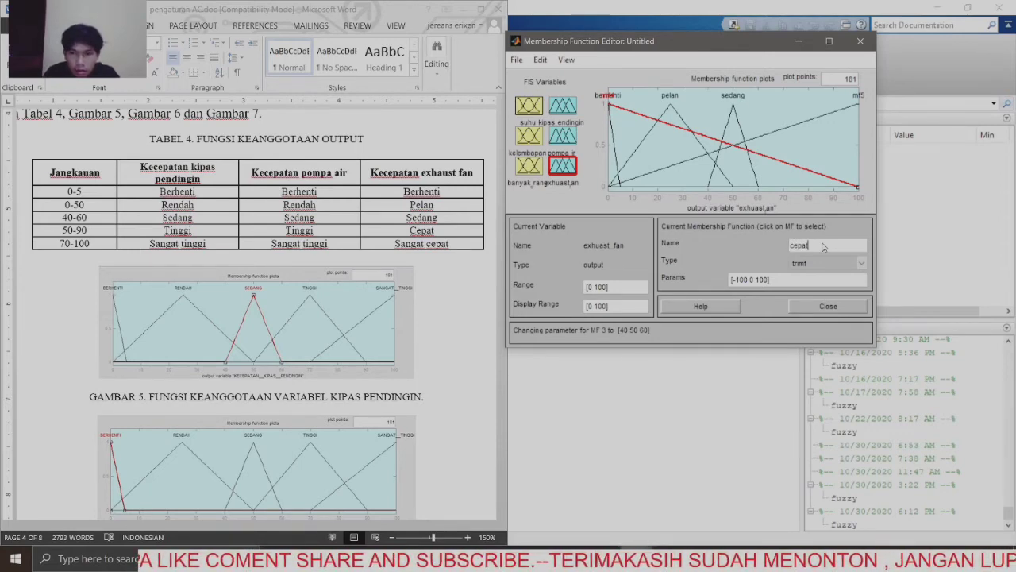
pyautogui.click(768, 282)
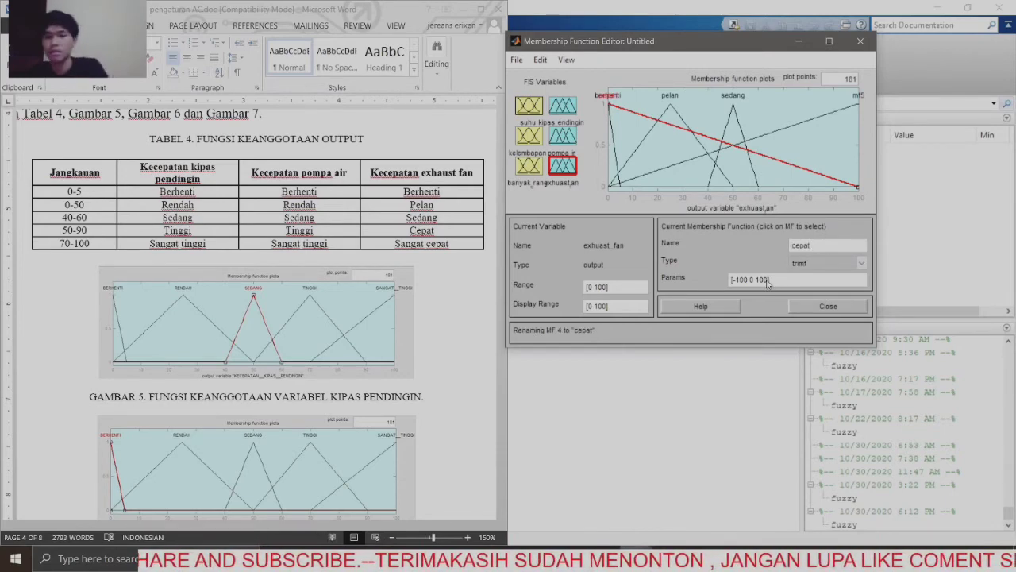
# Step: Set the parameters of exhuast_fan's cepat membership function to [50 70 90]
pyautogui.press('BackSpace')
pyautogui.press('BackSpace')
pyautogui.press('BackSpace')
pyautogui.press('BackSpace')
pyautogui.press('BackSpace')
pyautogui.press('BackSpace')
pyautogui.press('BackSpace')
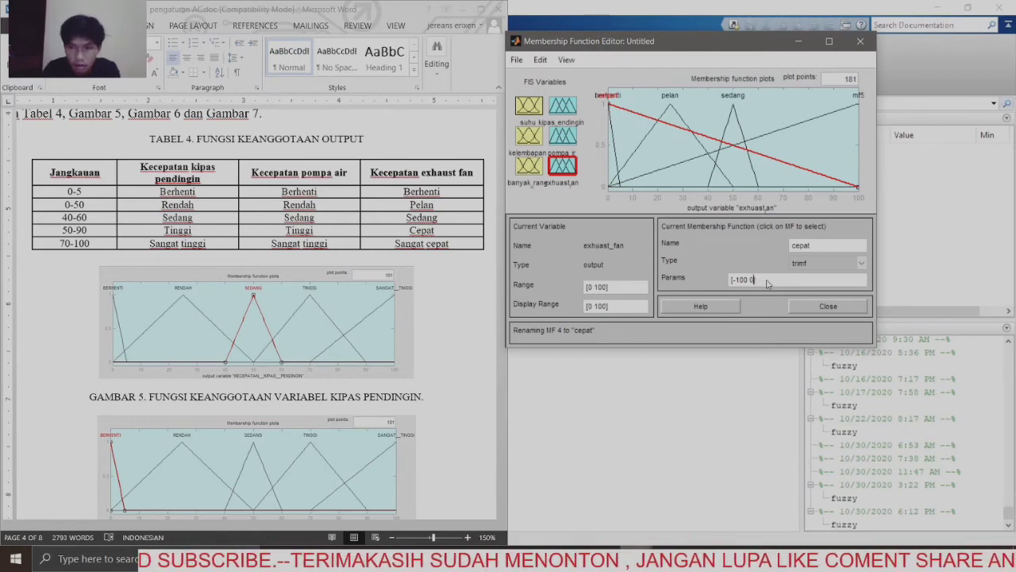
pyautogui.press('BackSpace')
pyautogui.press('BackSpace')
pyautogui.press('BackSpace')
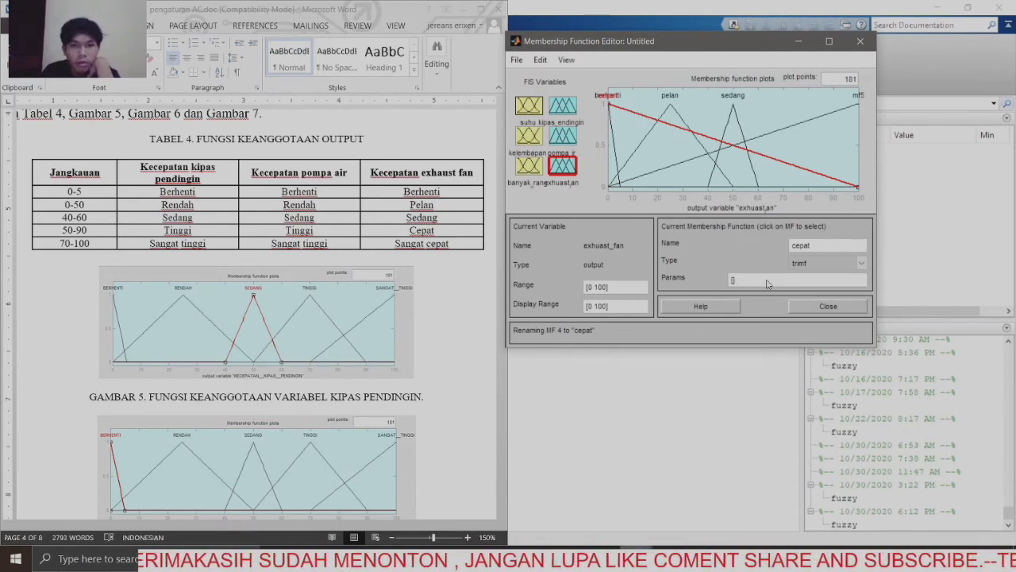
pyautogui.write('50 70 90')
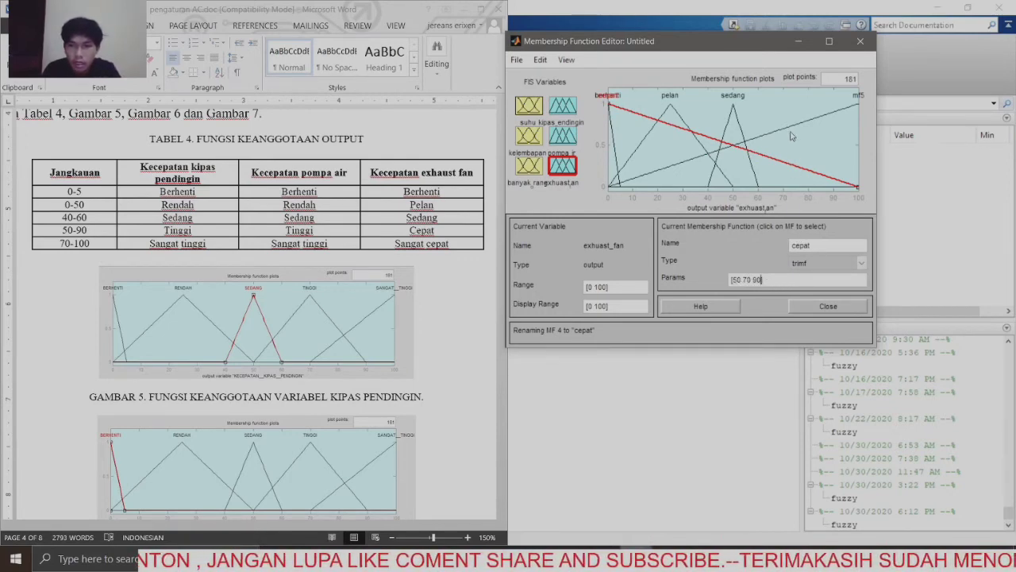
pyautogui.write(']')
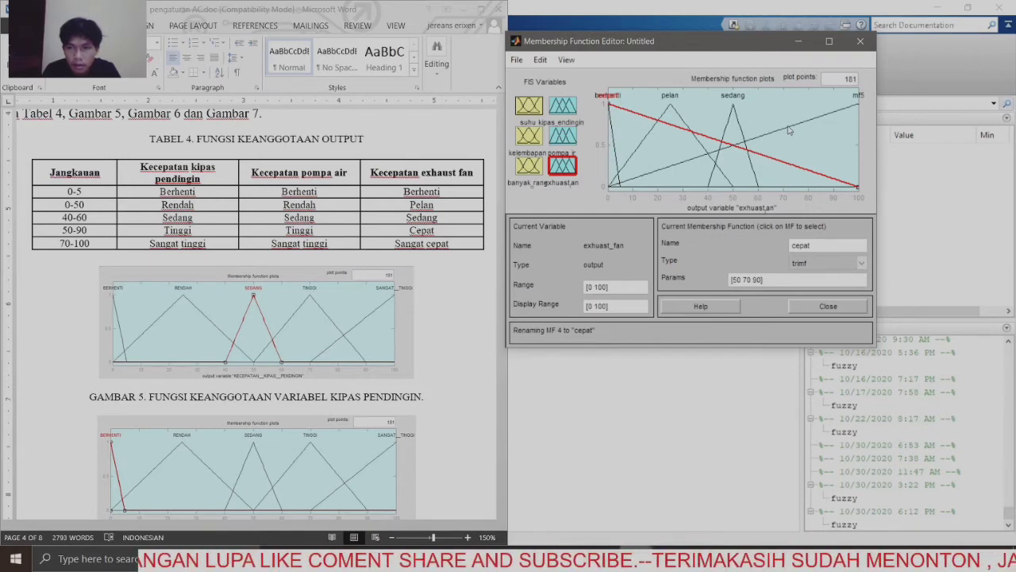
# Step: Rename exhuast_fan's membership function mf5 as sangat cepat
pyautogui.click(788, 130)
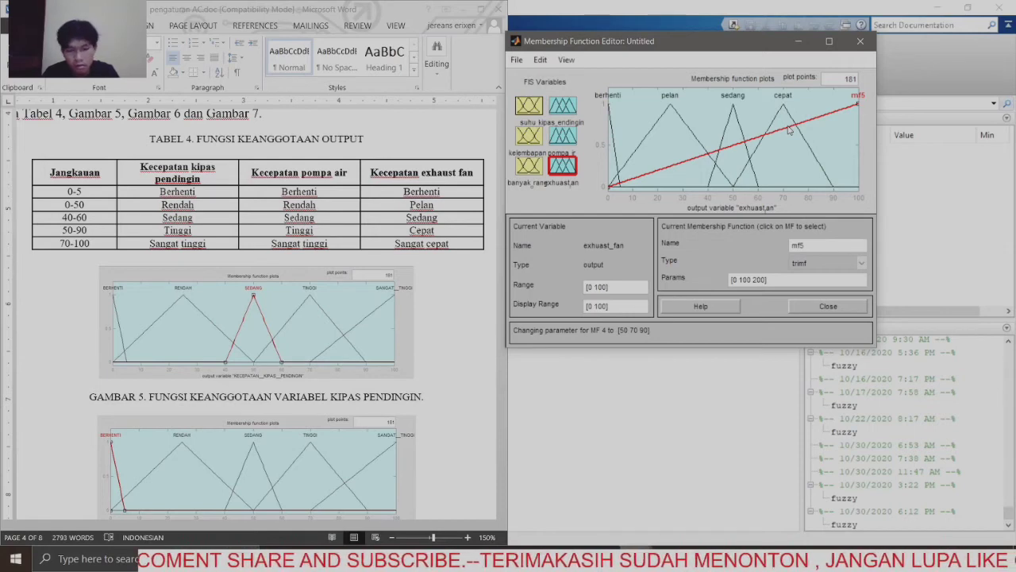
pyautogui.click(820, 247)
pyautogui.press('BackSpace')
pyautogui.press('BackSpace')
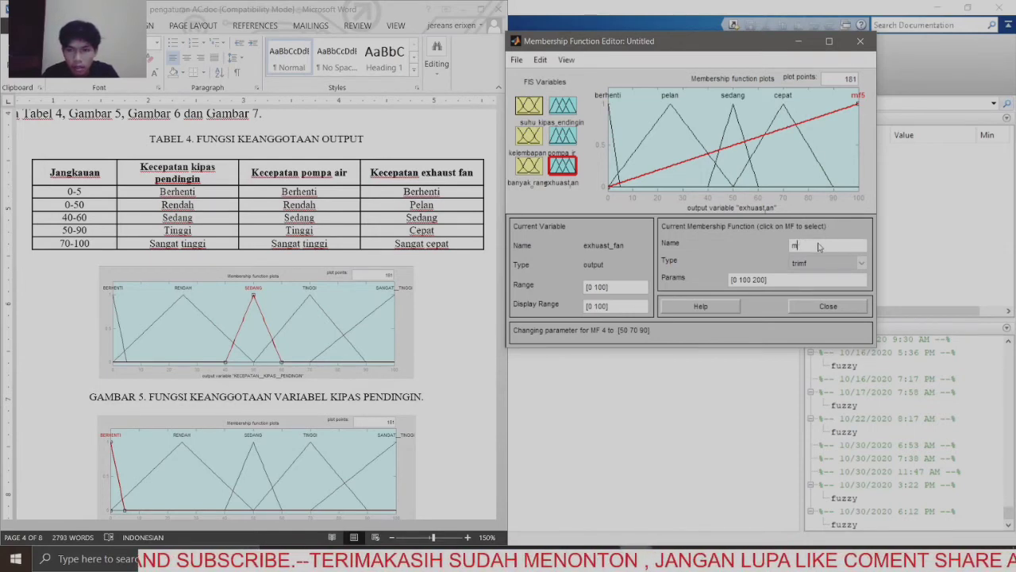
pyautogui.press('BackSpace')
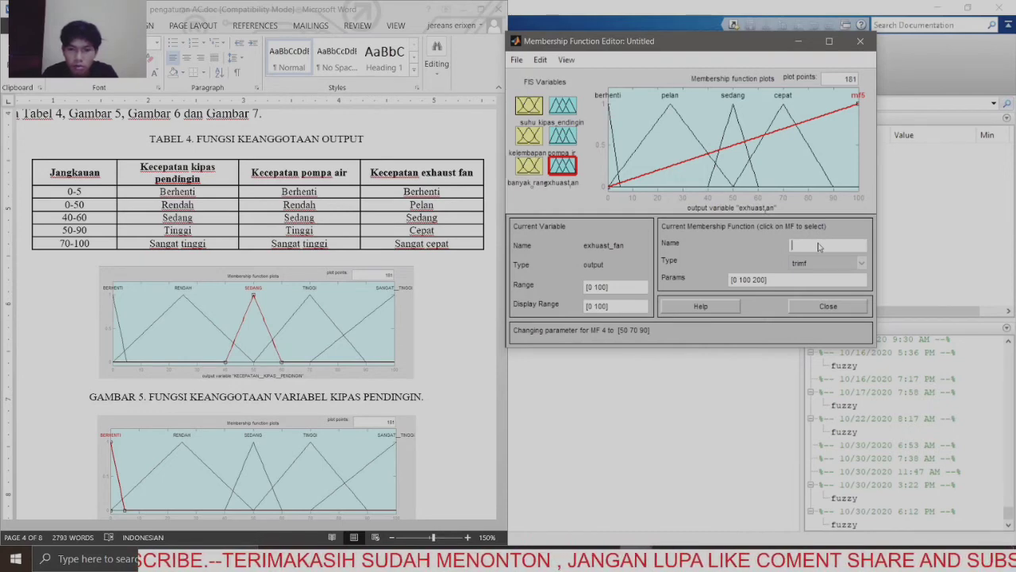
pyautogui.write('sangat')
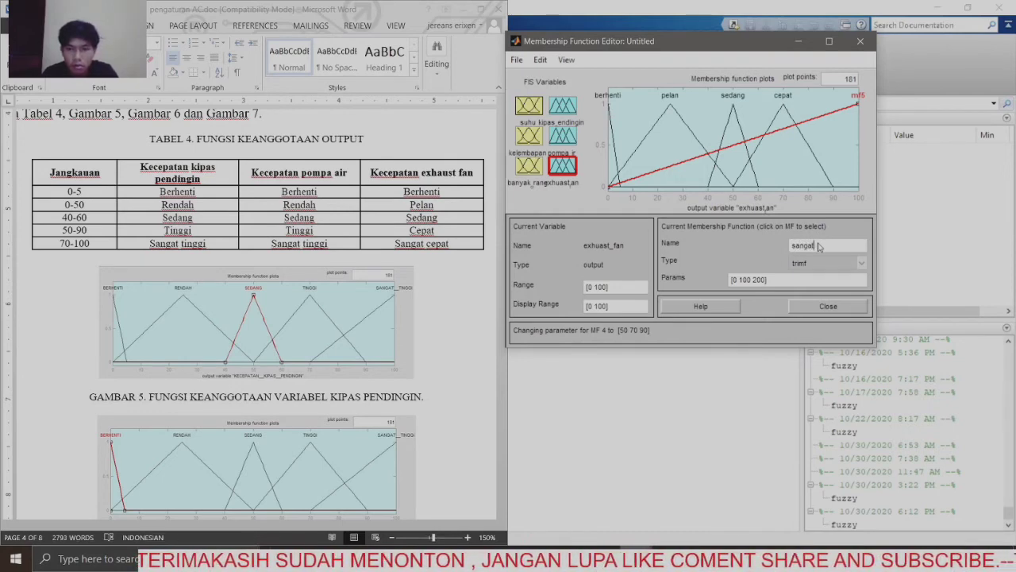
pyautogui.write(' c')
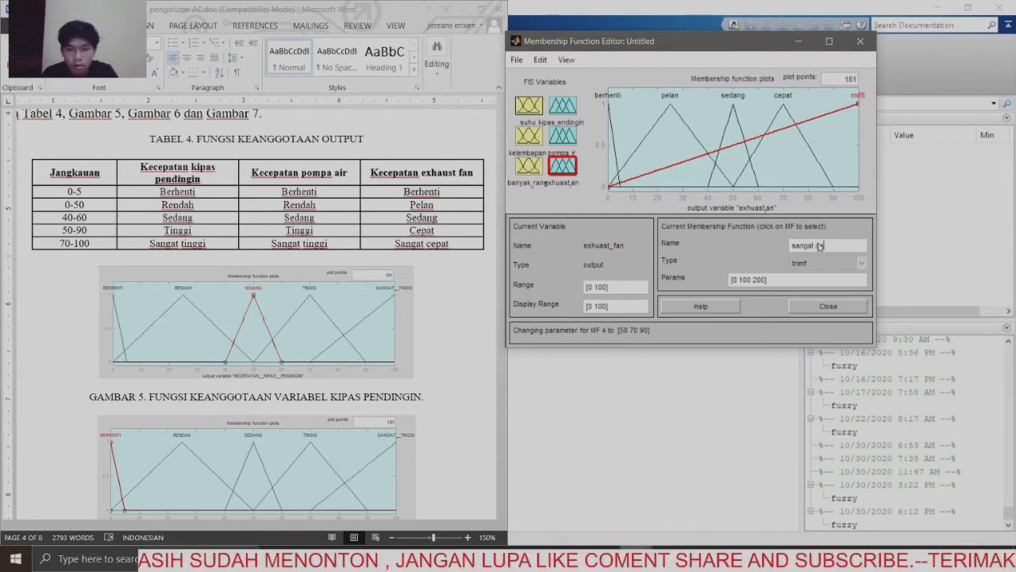
pyautogui.write('epat')
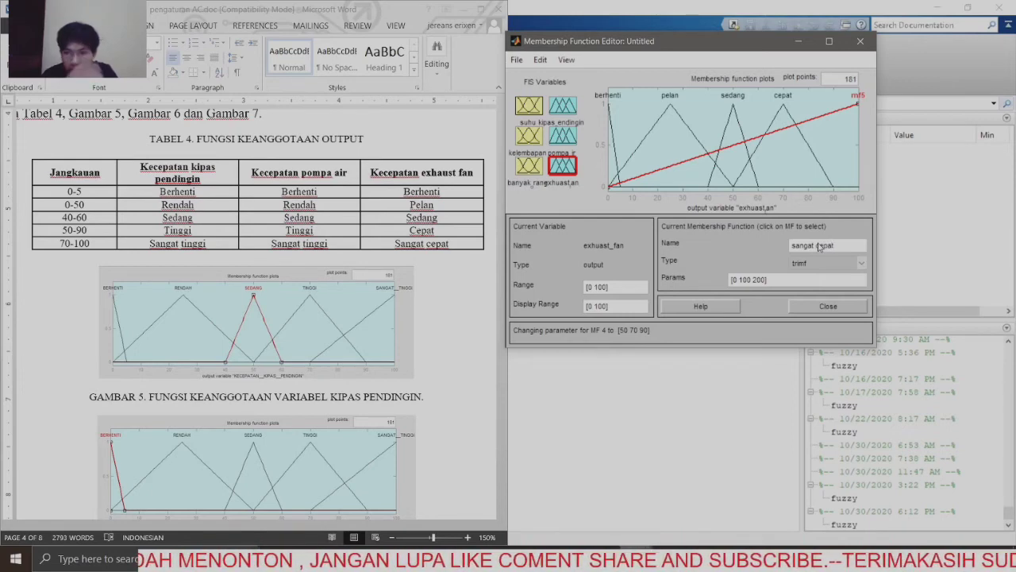
# Step: Set the parameters of exhuast_fan's sangat_cepat membership function to [70 100 125]
pyautogui.click(764, 281)
pyautogui.press('BackSpace')
pyautogui.press('BackSpace')
pyautogui.press('BackSpace')
pyautogui.press('BackSpace')
pyautogui.press('BackSpace')
pyautogui.press('BackSpace')
pyautogui.press('BackSpace')
pyautogui.press('BackSpace')
pyautogui.press('BackSpace')
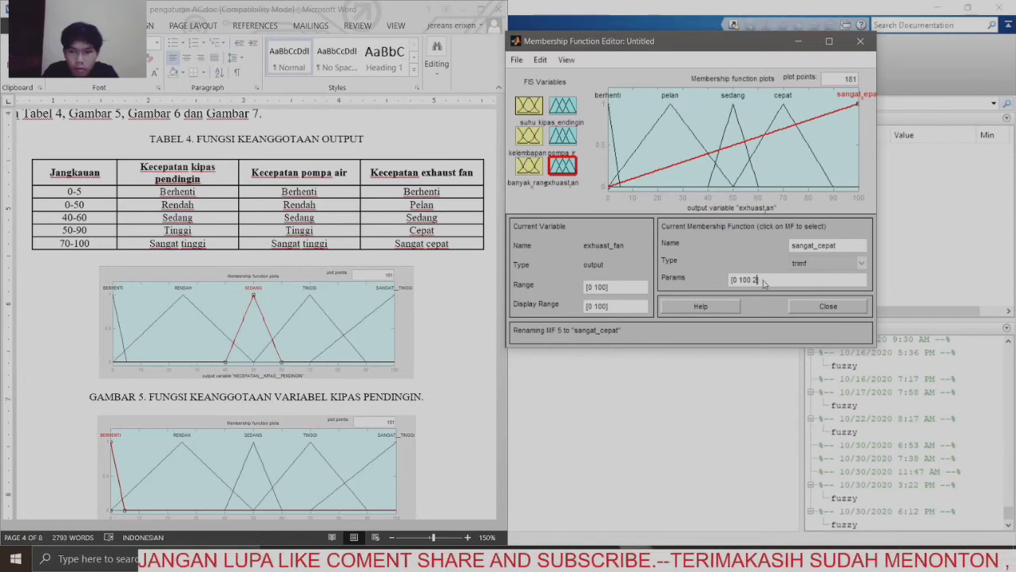
pyautogui.write('7')
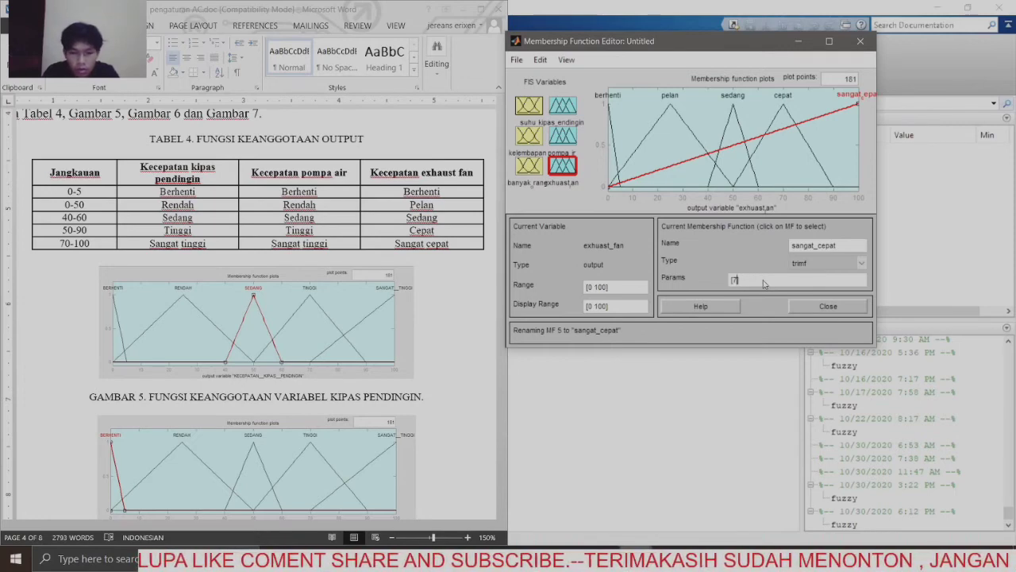
pyautogui.write('0 100]')
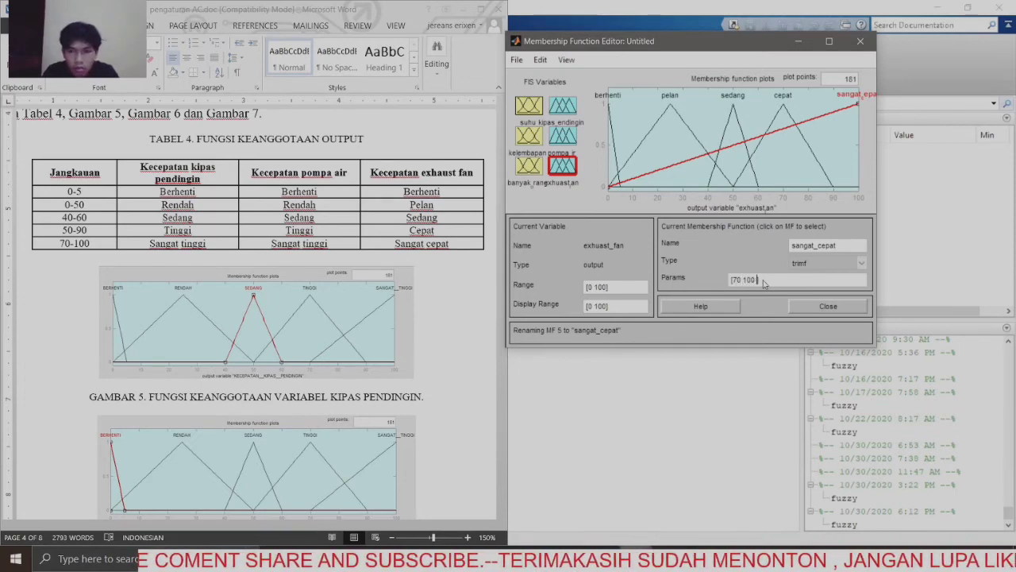
pyautogui.write('125')
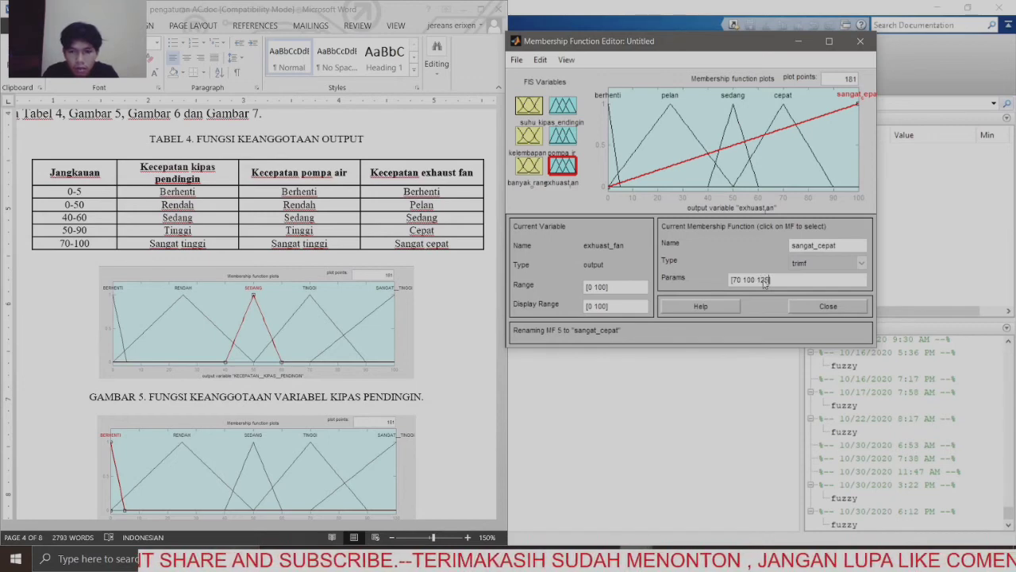
pyautogui.click(769, 180)
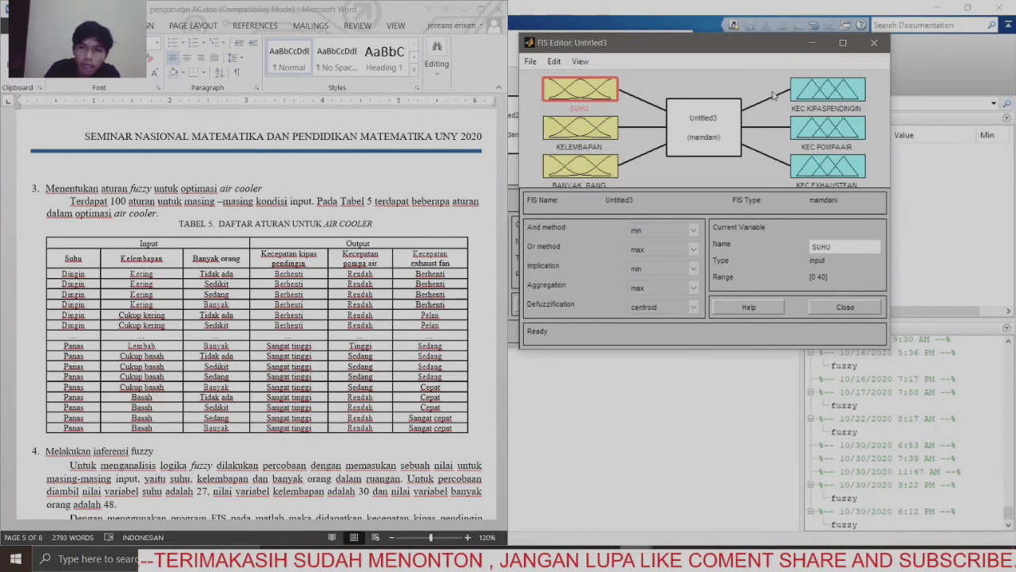
# Step: Review the fuzzy rules of the Untitled3 system in the Rule Editor and the Rule Viewer, closing the viewer when finished
pyautogui.doubleClick(694, 120)
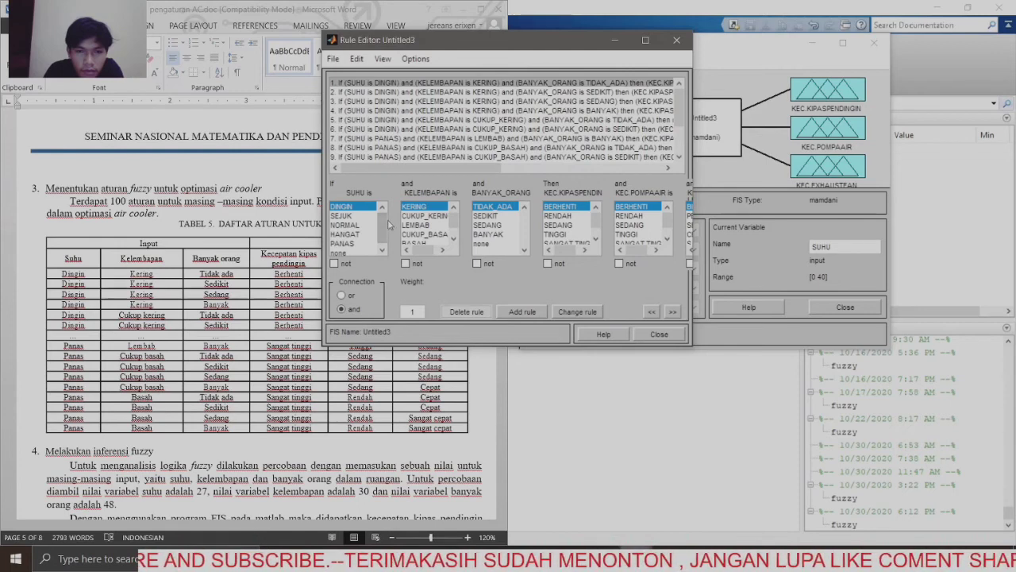
pyautogui.moveTo(383, 216)
pyautogui.mouseDown()
pyautogui.moveTo(384, 228)
pyautogui.moveTo(383, 215)
pyautogui.mouseUp()
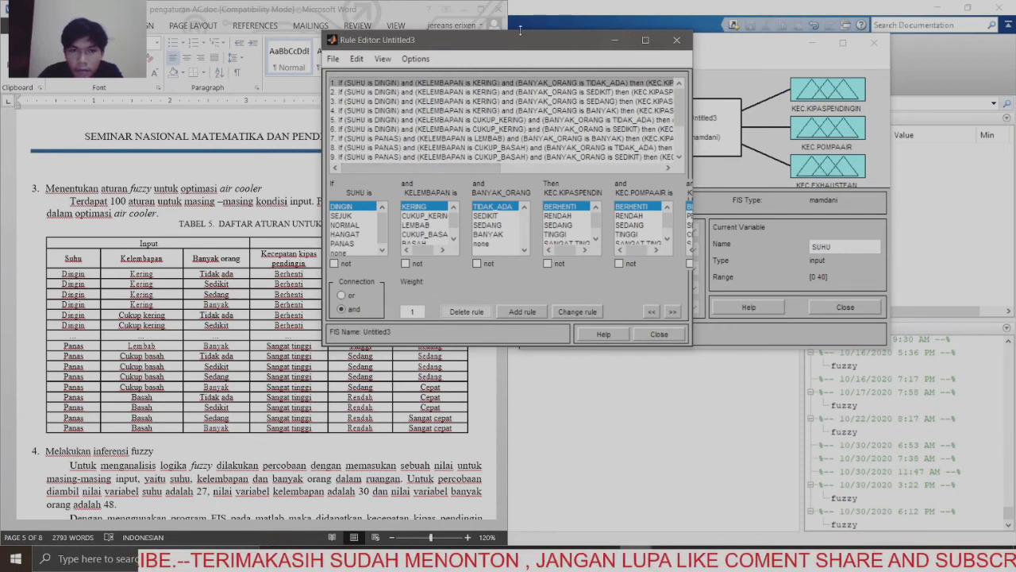
pyautogui.click(383, 59)
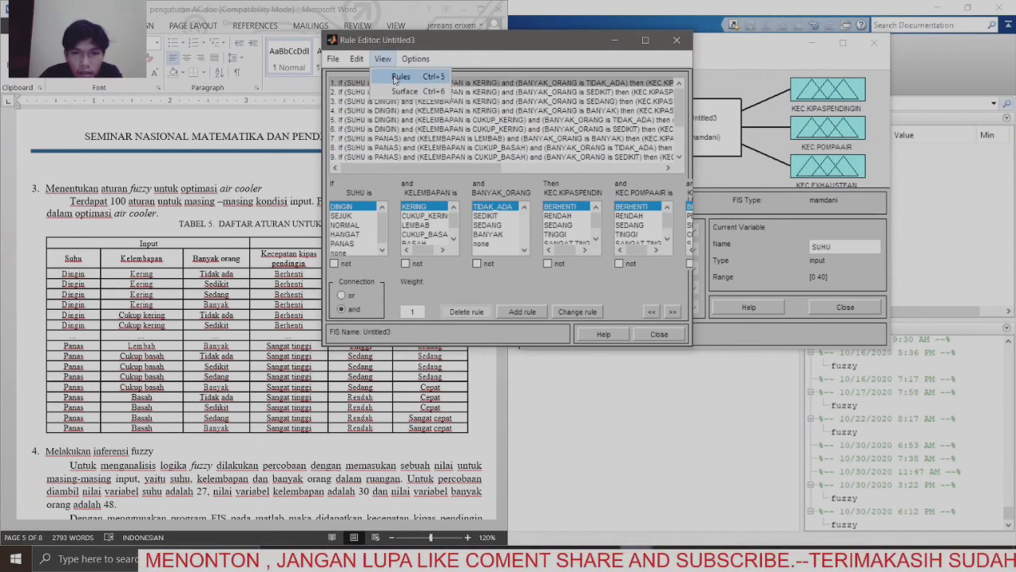
pyautogui.click(394, 78)
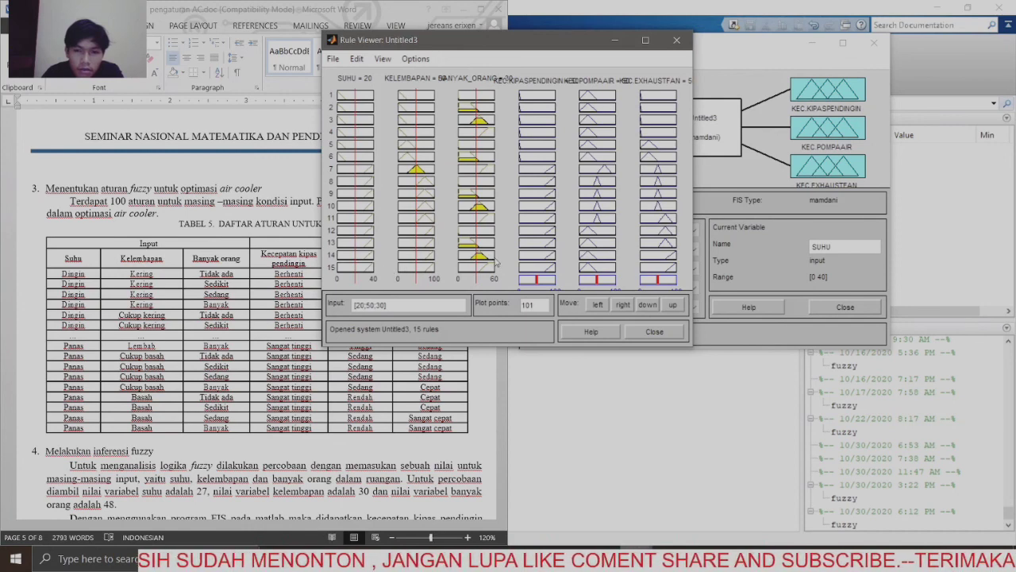
pyautogui.click(680, 39)
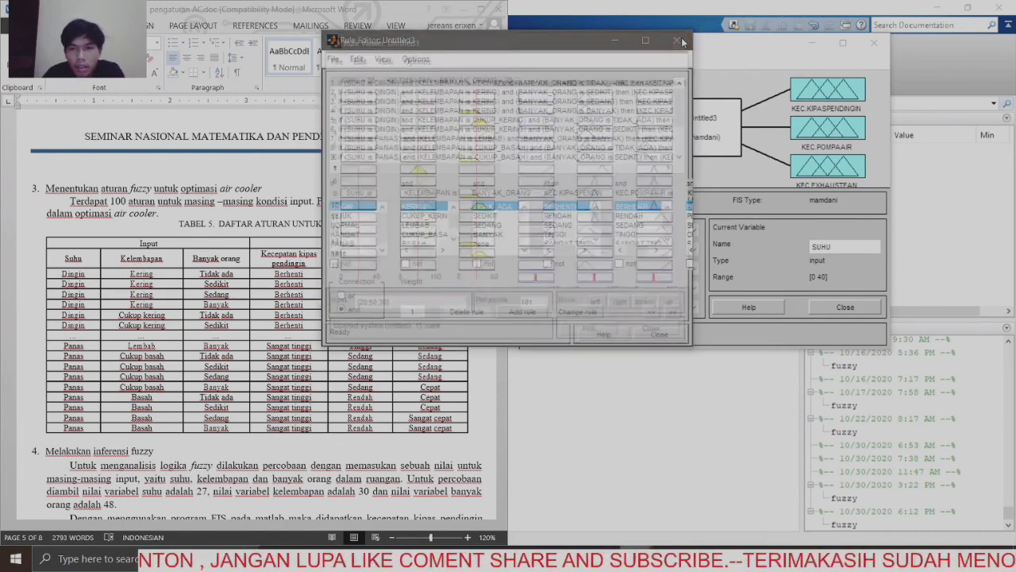